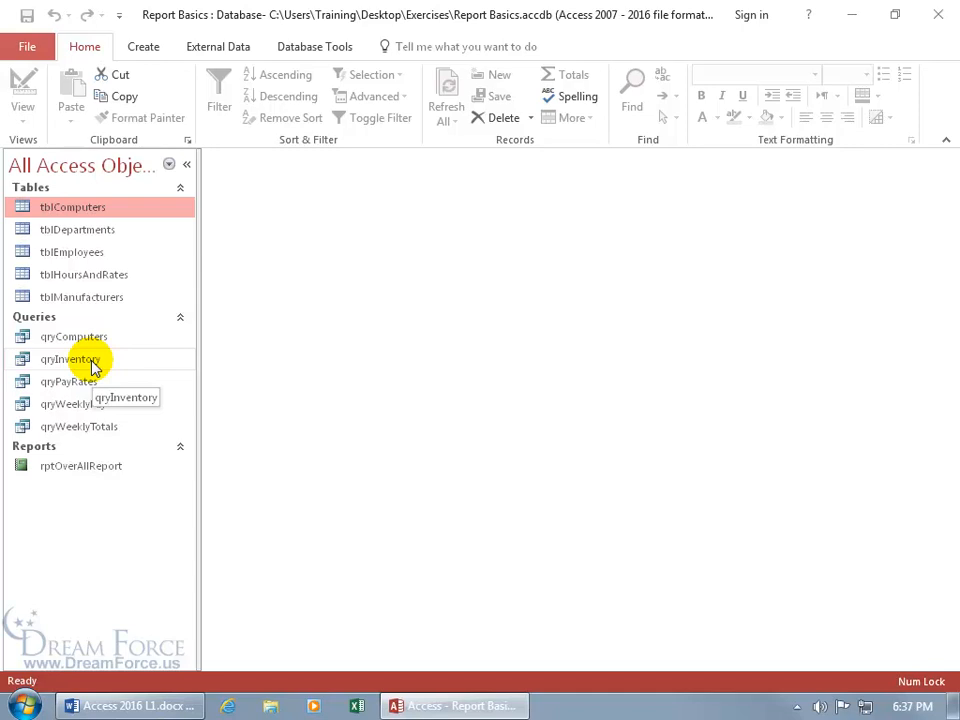
# Inspect the design of the qryInventory query, including its joined tables and fields, and close it.
pyautogui.rightClick(95, 362)
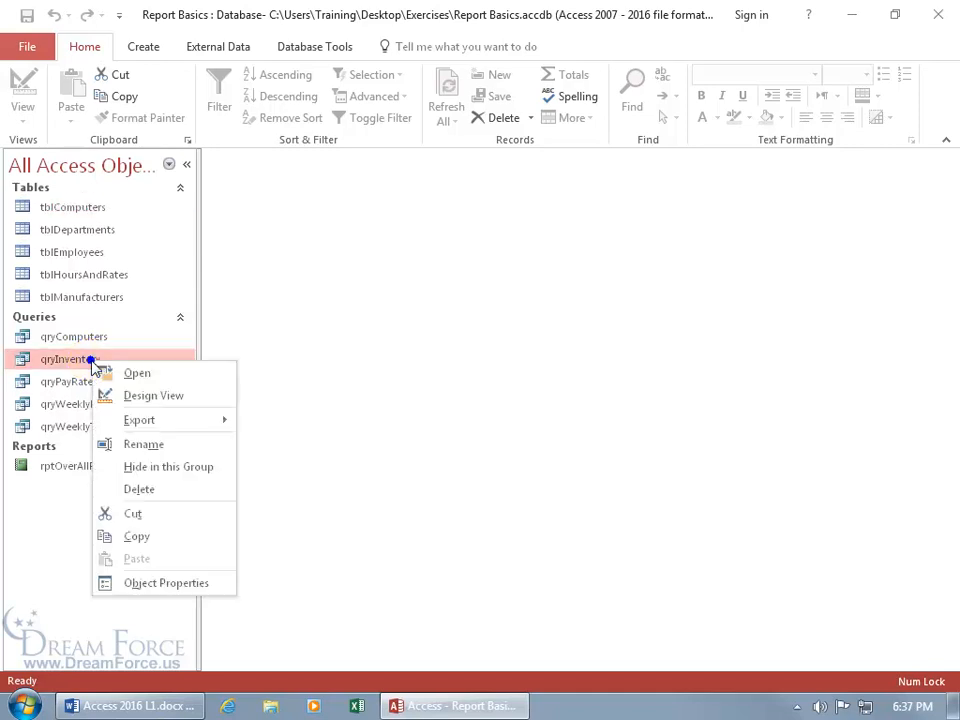
pyautogui.click(133, 400)
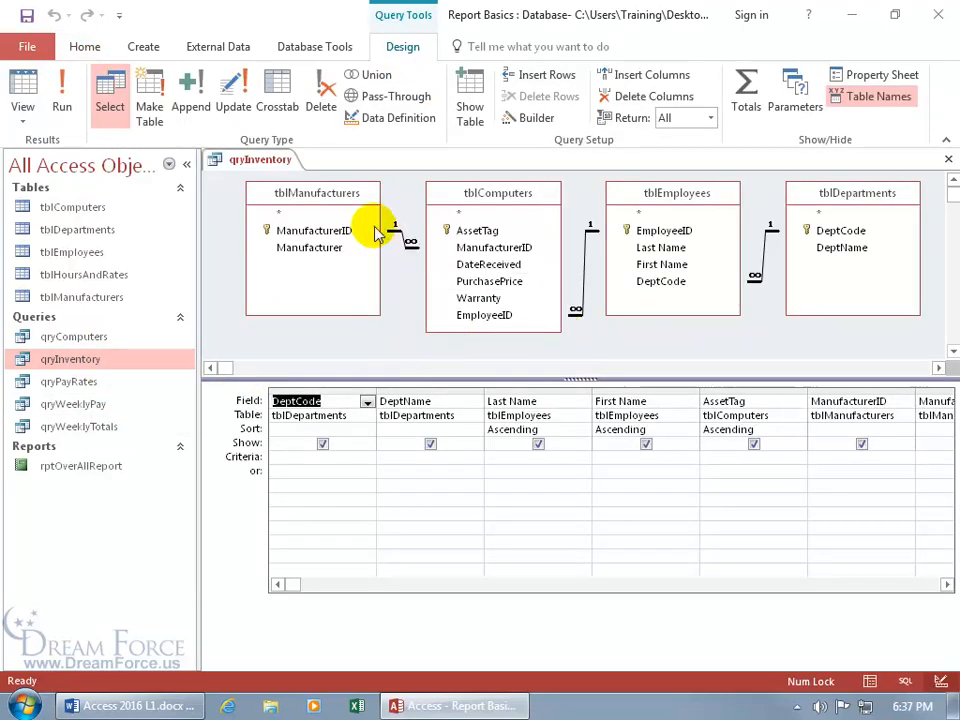
pyautogui.click(948, 159)
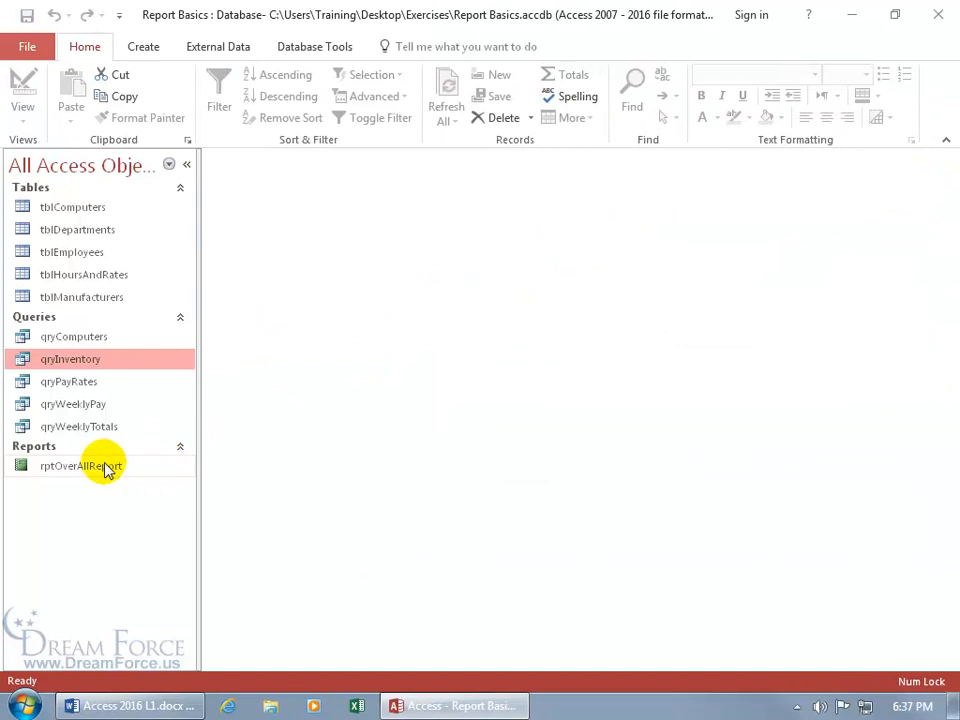
# Open the rptOverAllReport report and read through its departments down to the end.
pyautogui.doubleClick(88, 467)
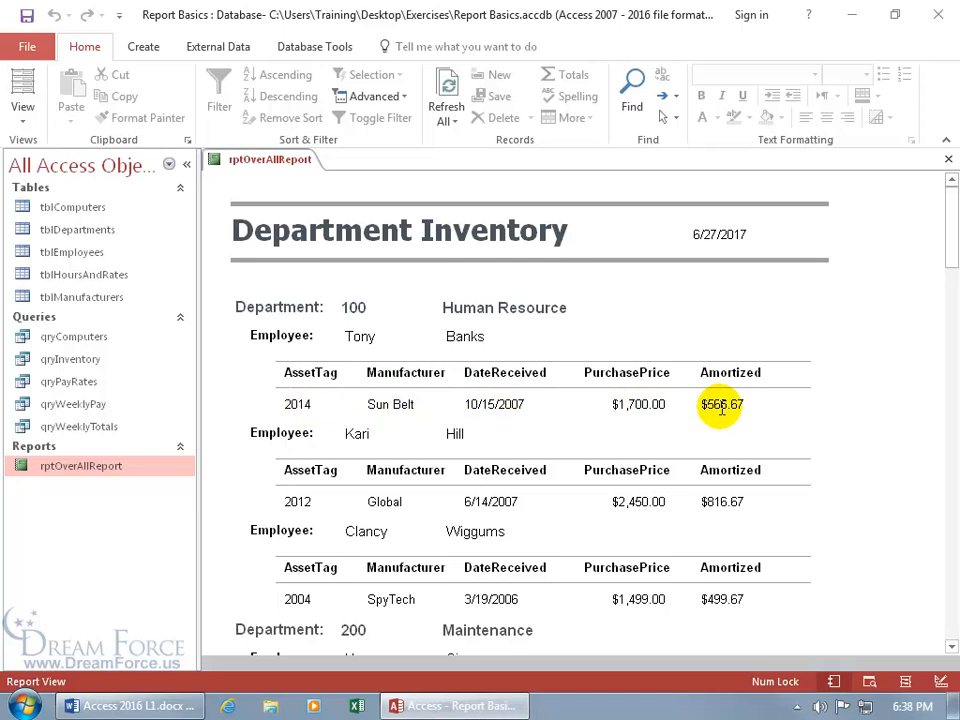
pyautogui.moveTo(946, 259); pyautogui.dragTo(952, 300)
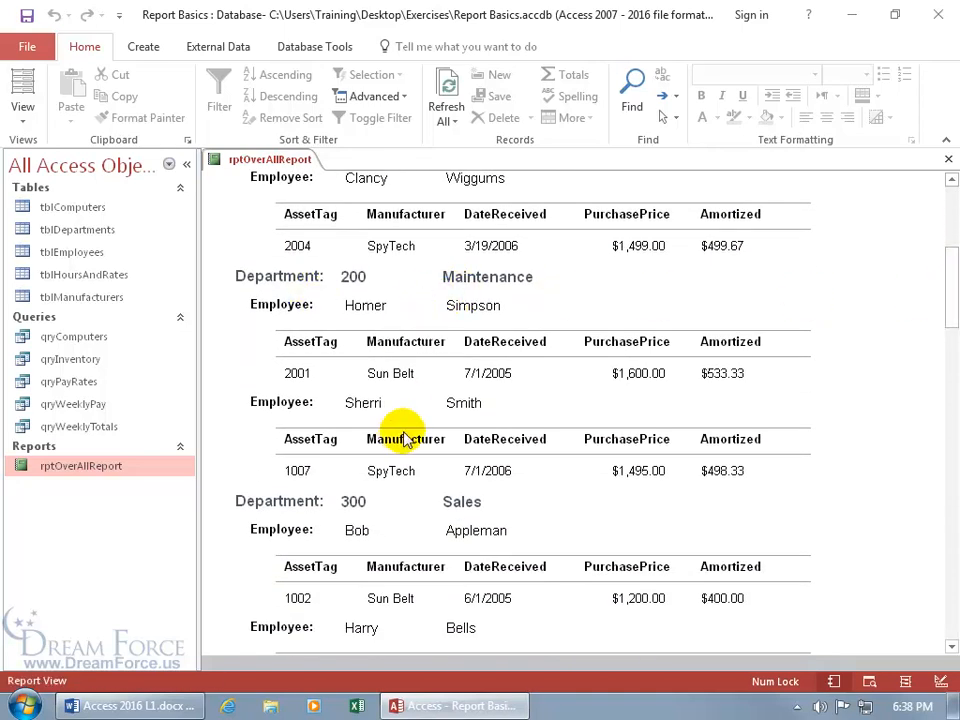
pyautogui.moveTo(952, 300); pyautogui.dragTo(949, 591)
# Show rptOverAllReport in Print Preview and examine its layout as a whole page and zoomed in.
pyautogui.rightClick(872, 369)
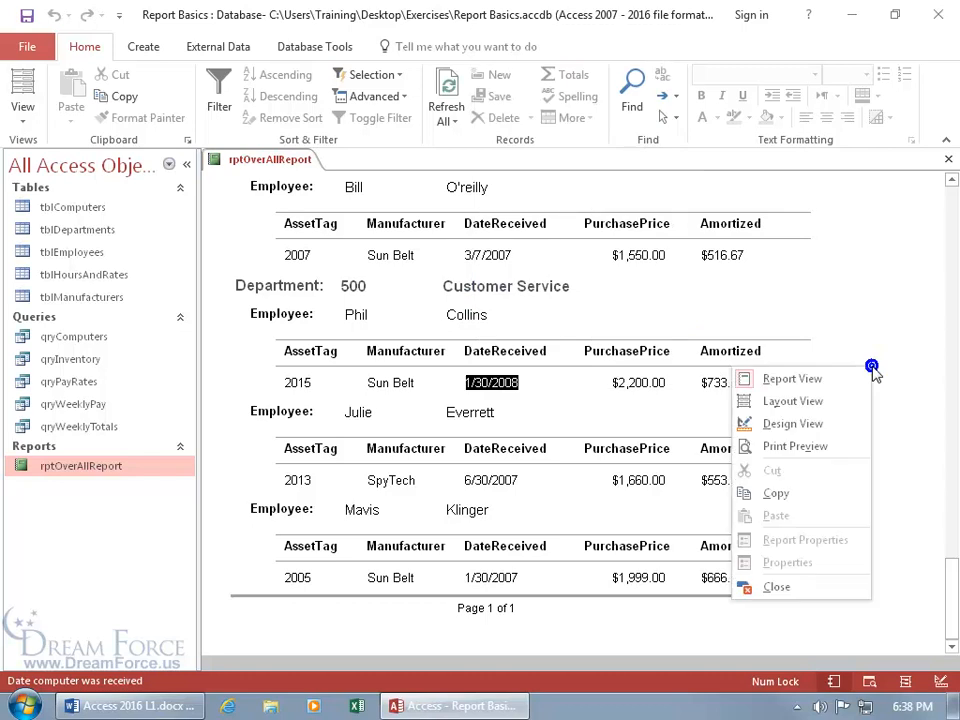
pyautogui.click(827, 450)
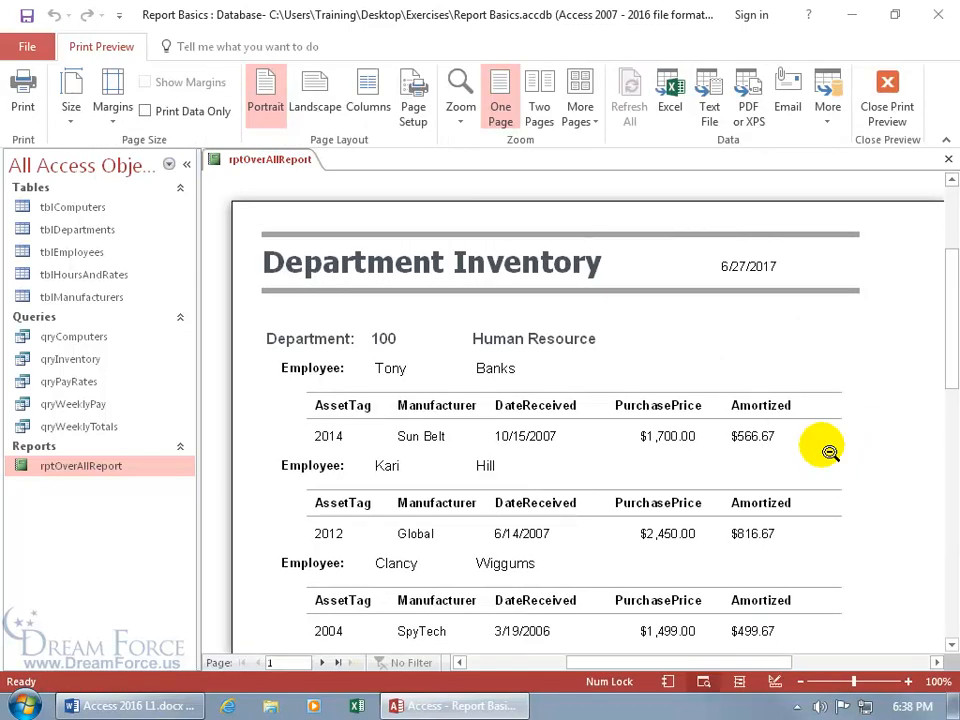
pyautogui.click(829, 452)
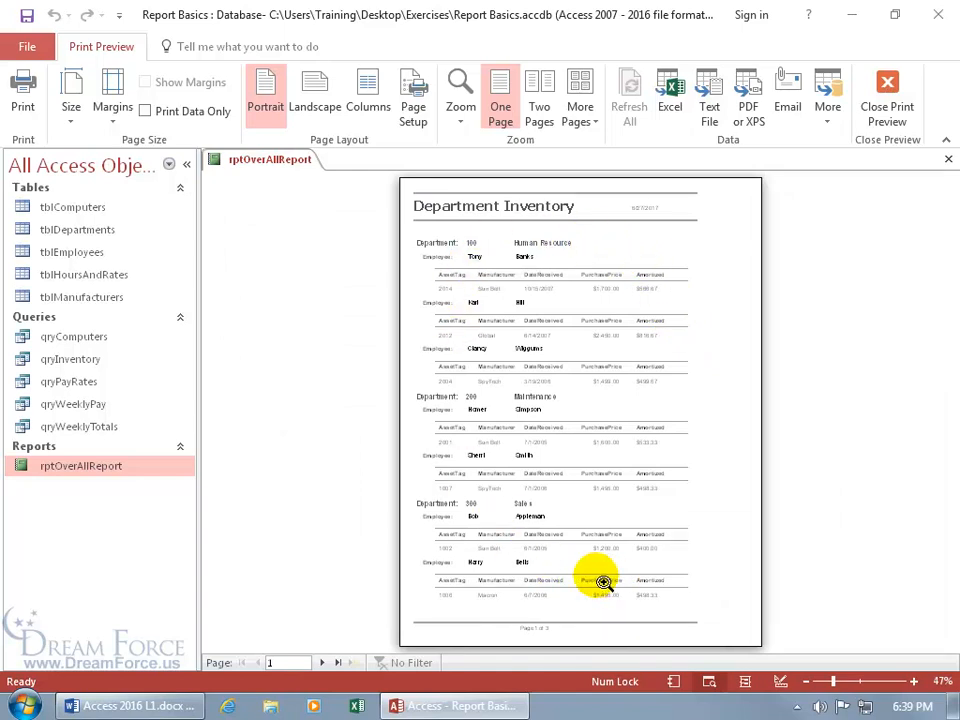
pyautogui.click(750, 418)
pyautogui.moveTo(951, 396); pyautogui.dragTo(951, 482)
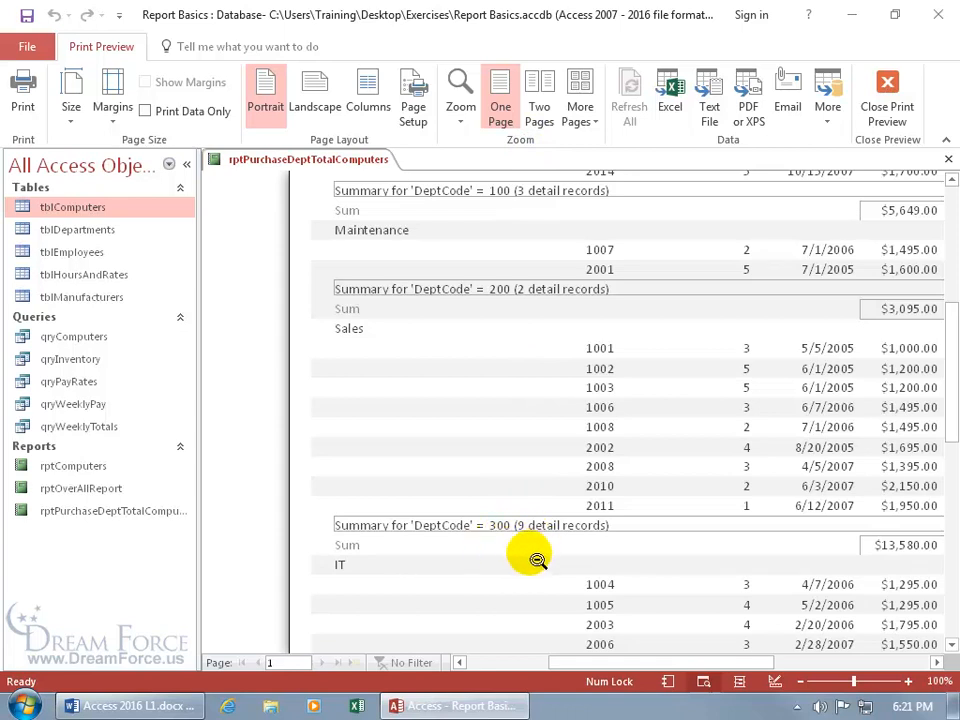
# Review the department sums and grand total in the rptPurchaseDeptTotalComputers preview, and close the report without saving its design.
pyautogui.moveTo(948, 425); pyautogui.dragTo(951, 561)
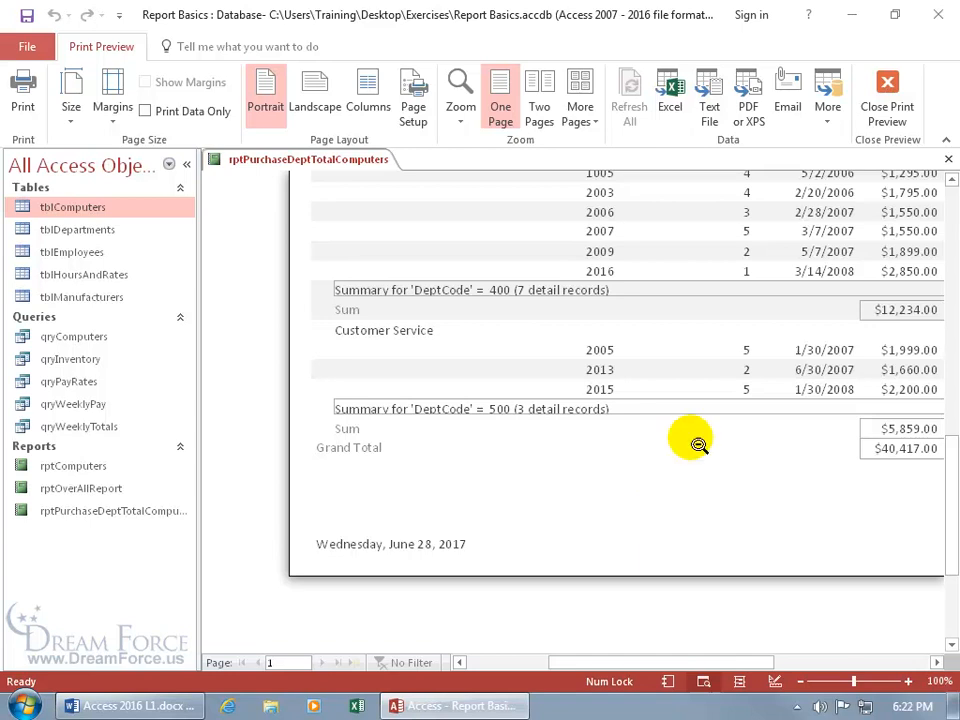
pyautogui.click(886, 105)
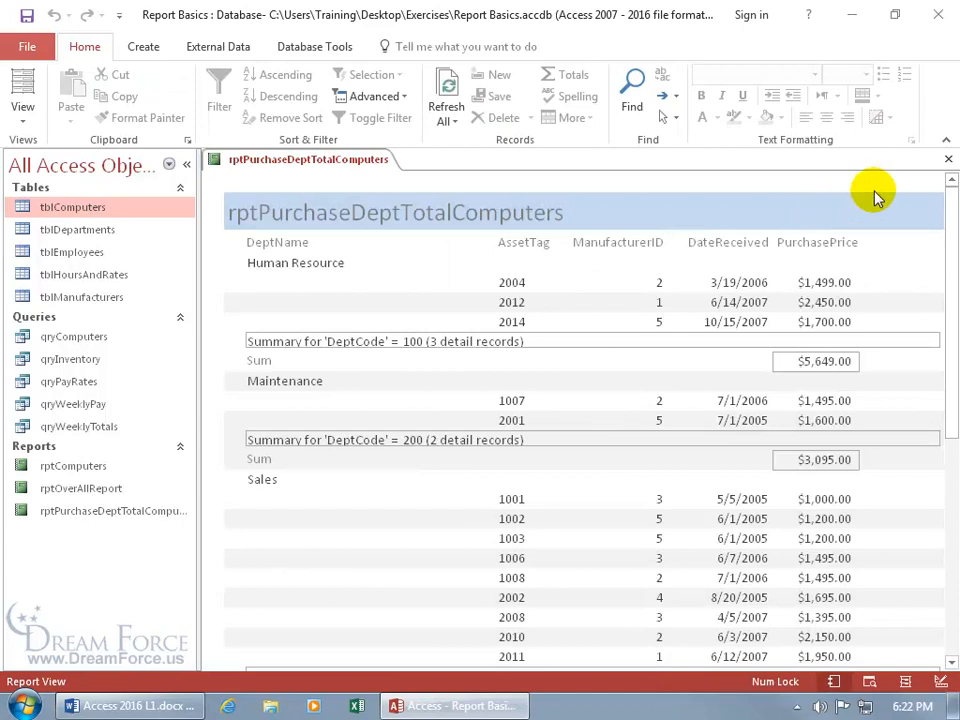
pyautogui.click(948, 159)
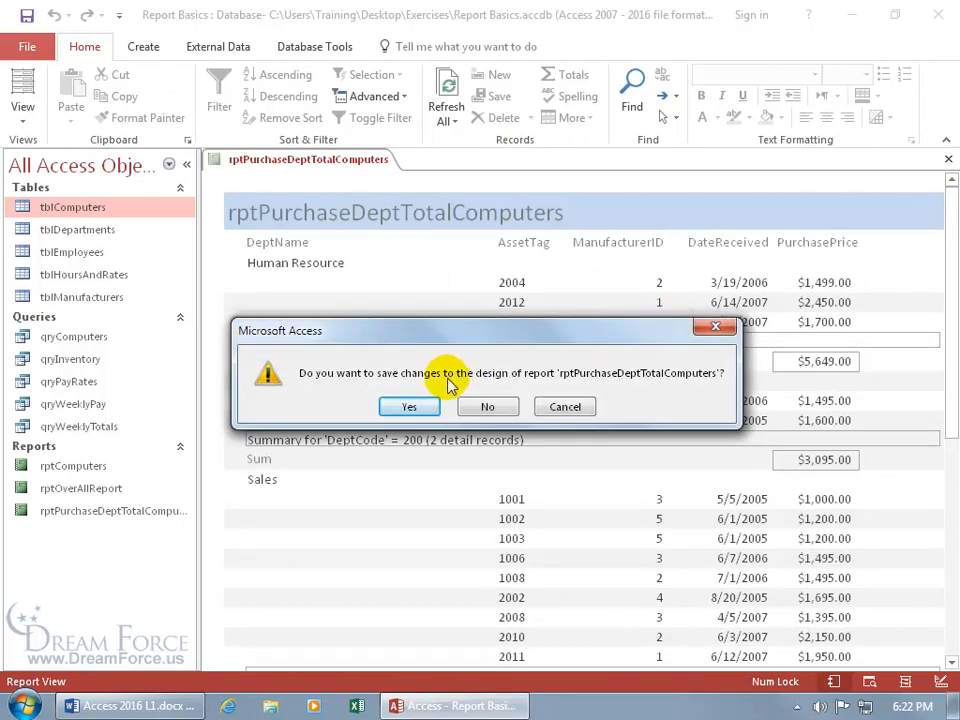
pyautogui.click(490, 408)
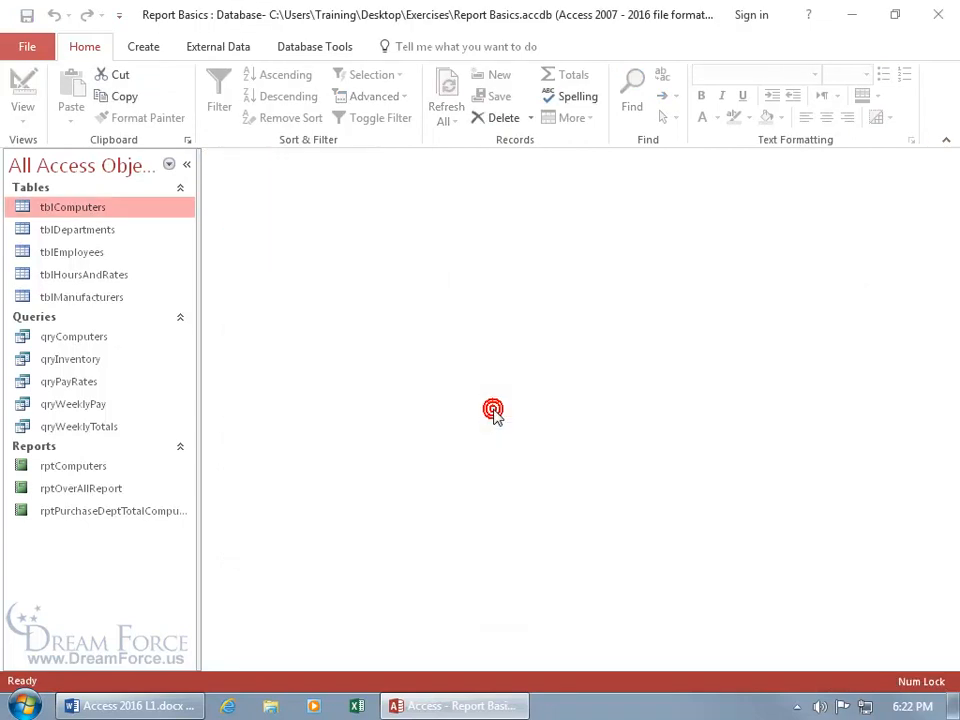
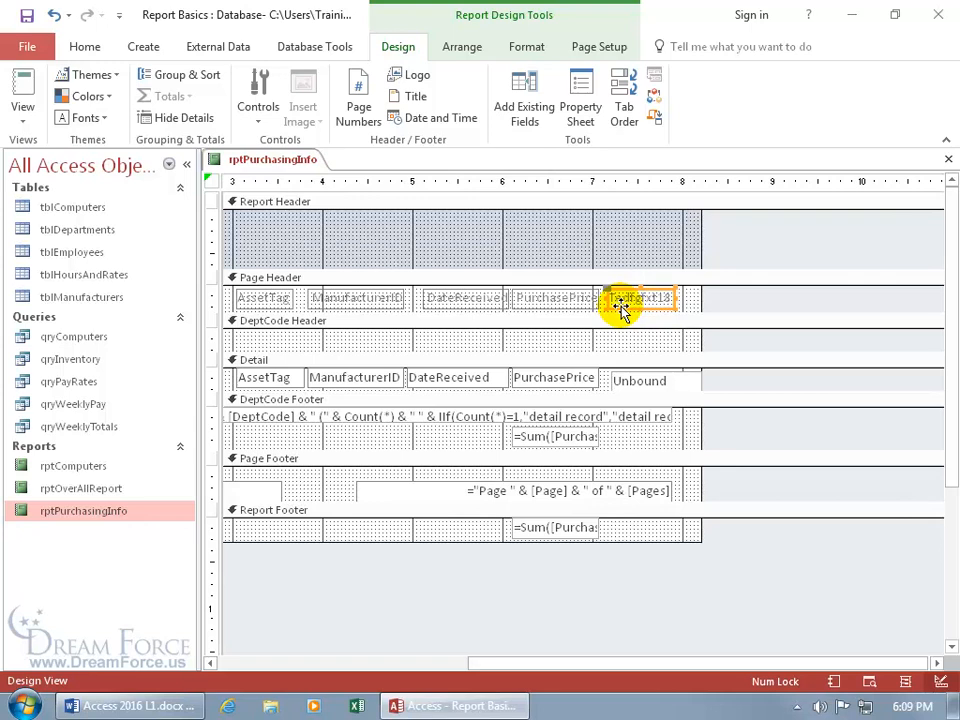
# Examine the properties of the Tedfgfxt18 label in the page header and the PurchasePrice text box, and close the Property Sheet.
pyautogui.doubleClick(620, 308)
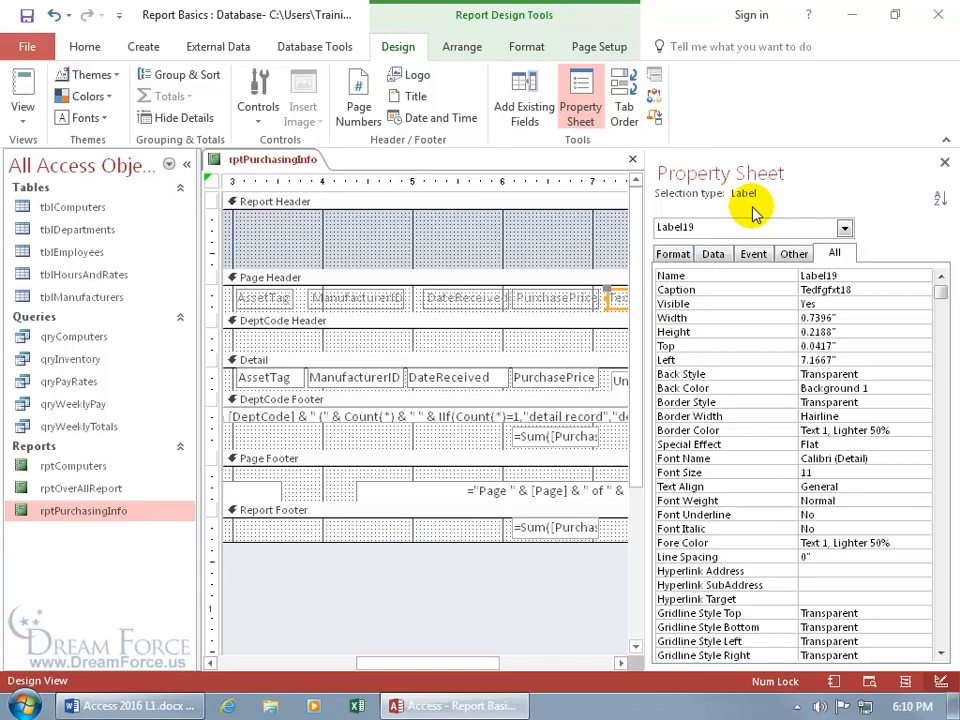
pyautogui.click(557, 380)
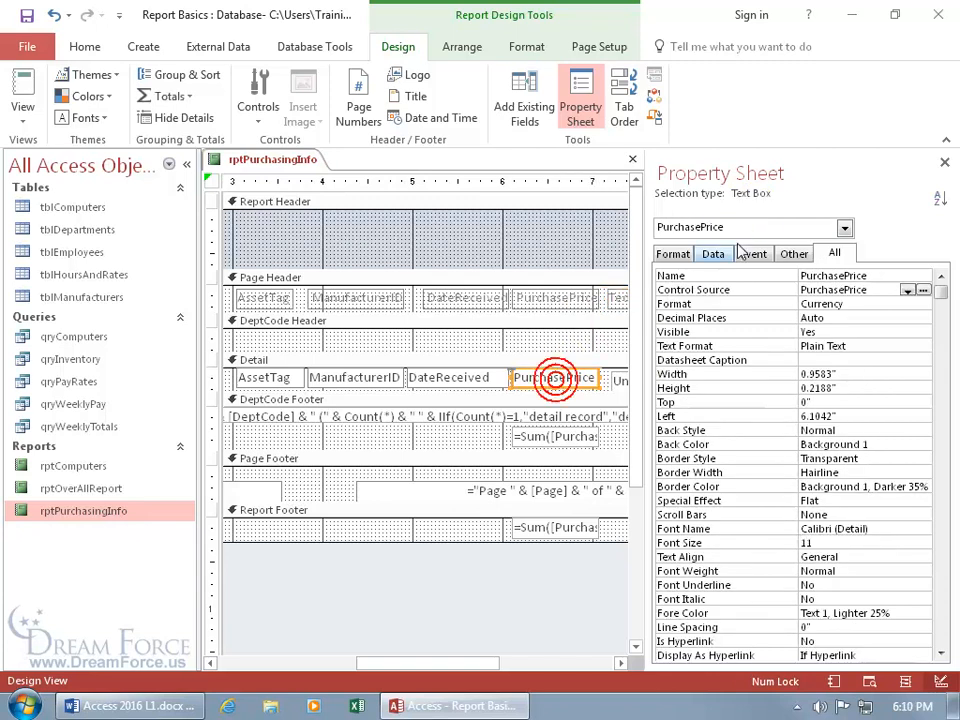
pyautogui.click(613, 297)
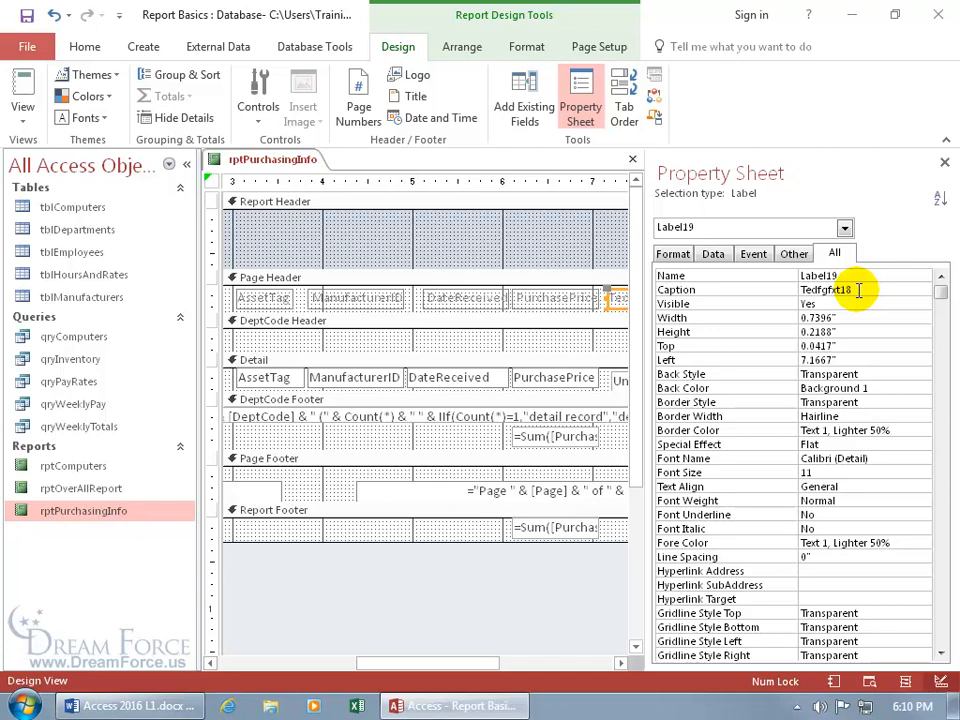
pyautogui.click(944, 162)
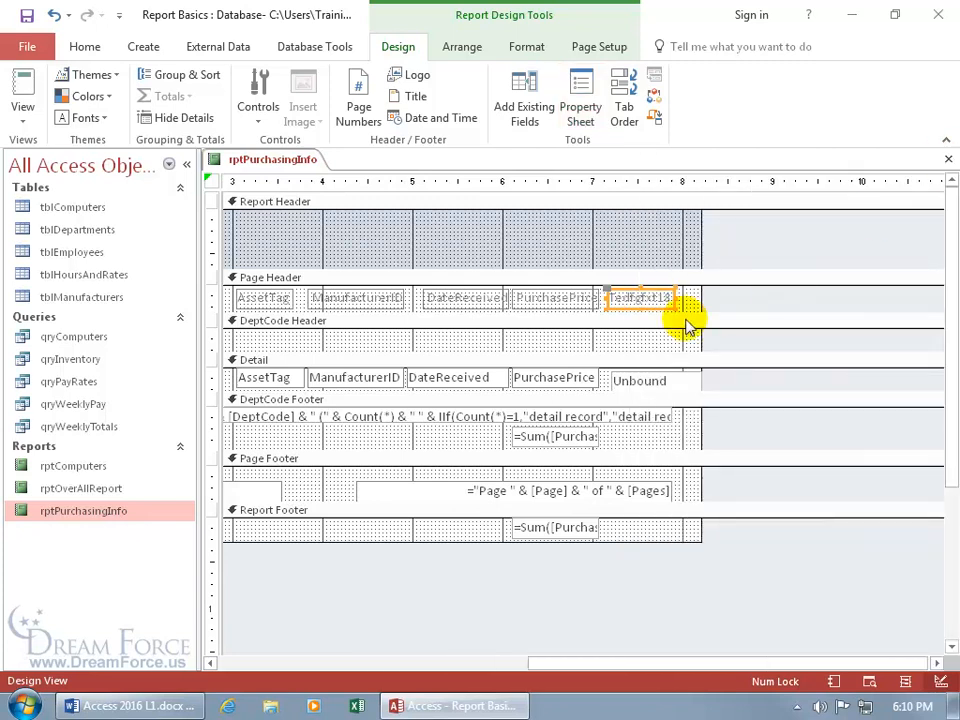
pyautogui.rightClick(627, 305)
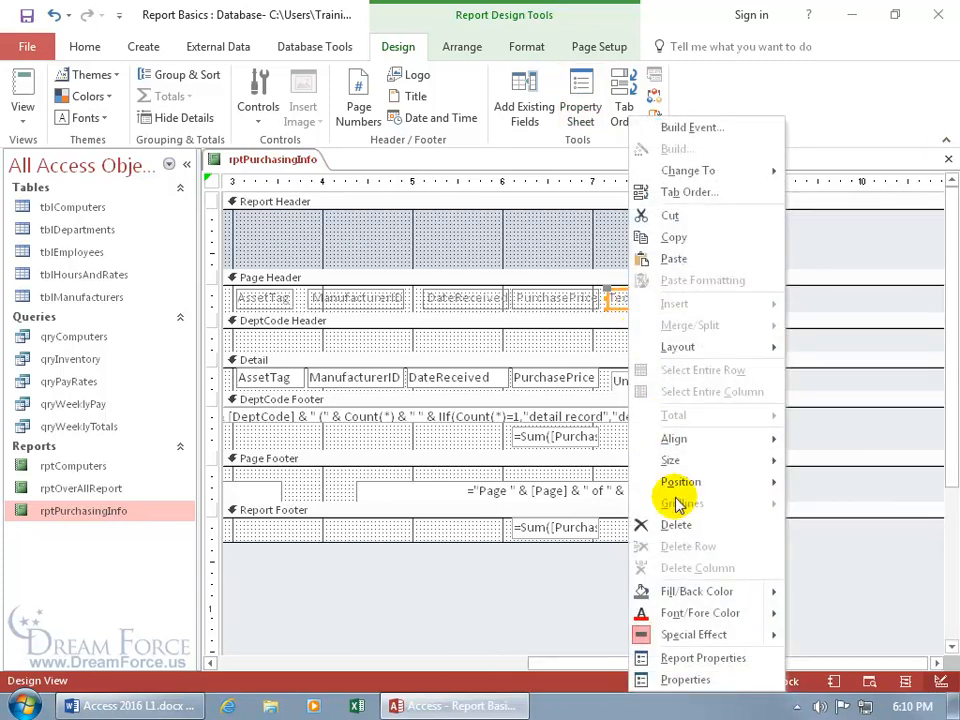
pyautogui.click(750, 680)
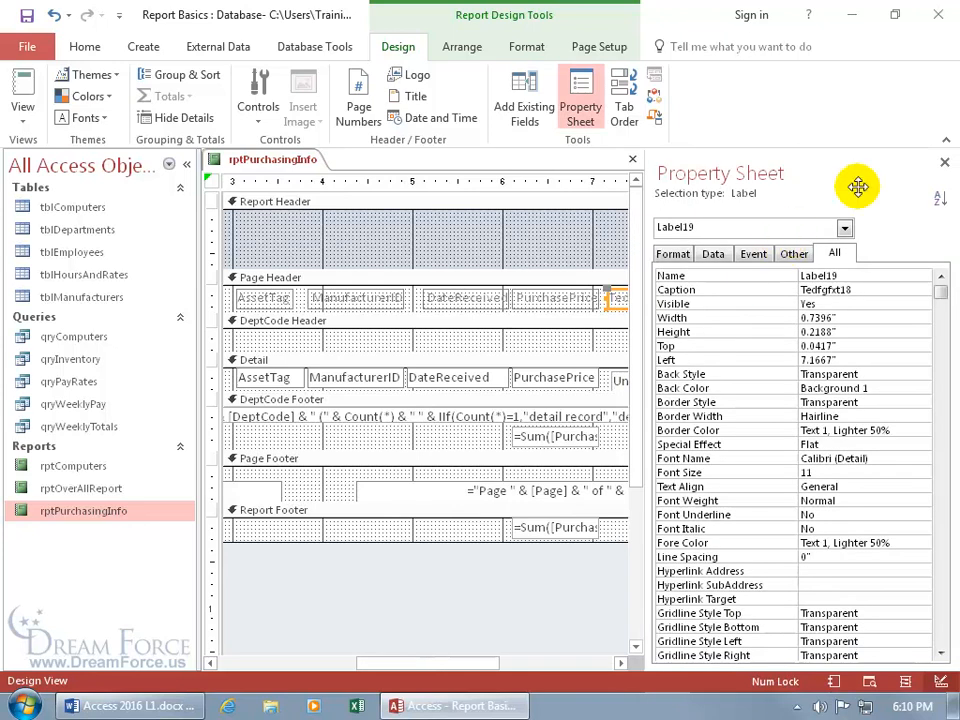
pyautogui.click(944, 162)
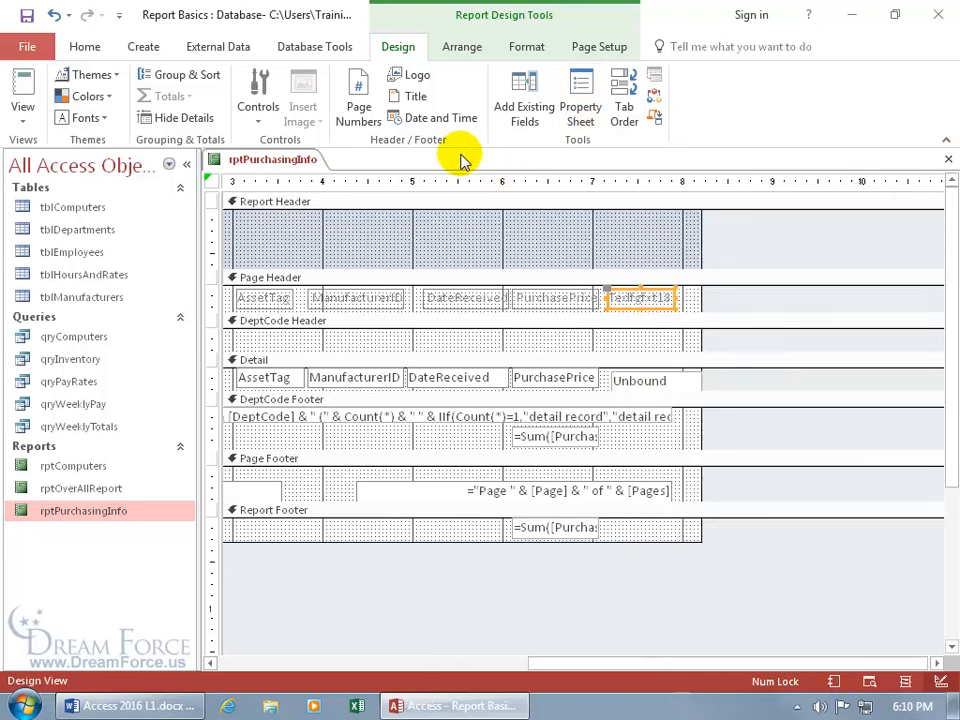
# Set the caption of the Tedfgfxt18 label in the page header to PPPrice.
pyautogui.click(587, 104)
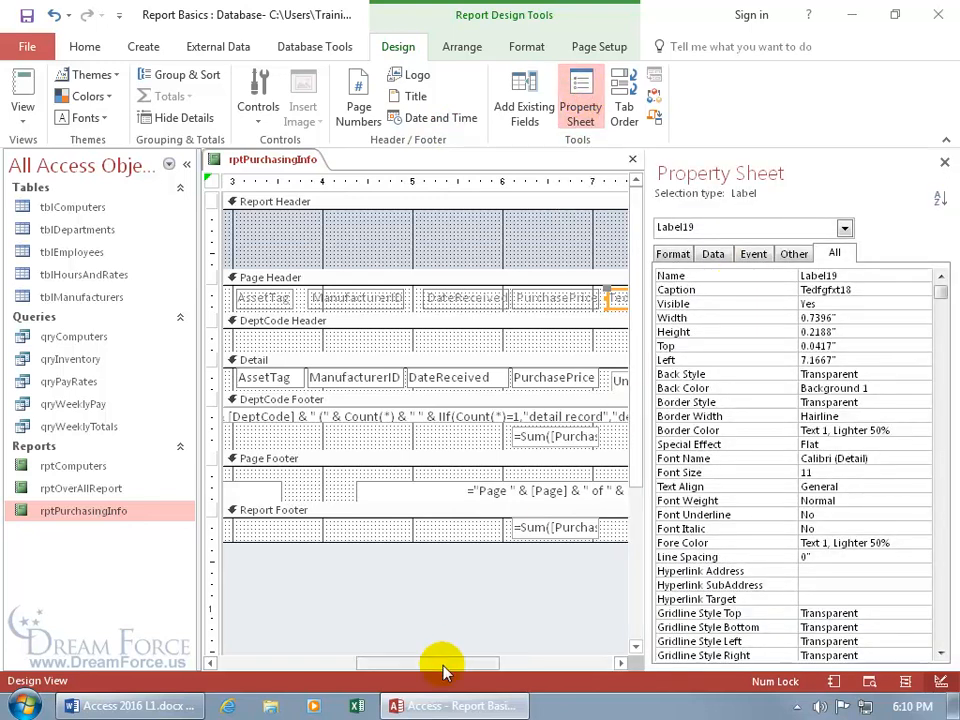
pyautogui.moveTo(439, 663); pyautogui.dragTo(510, 665)
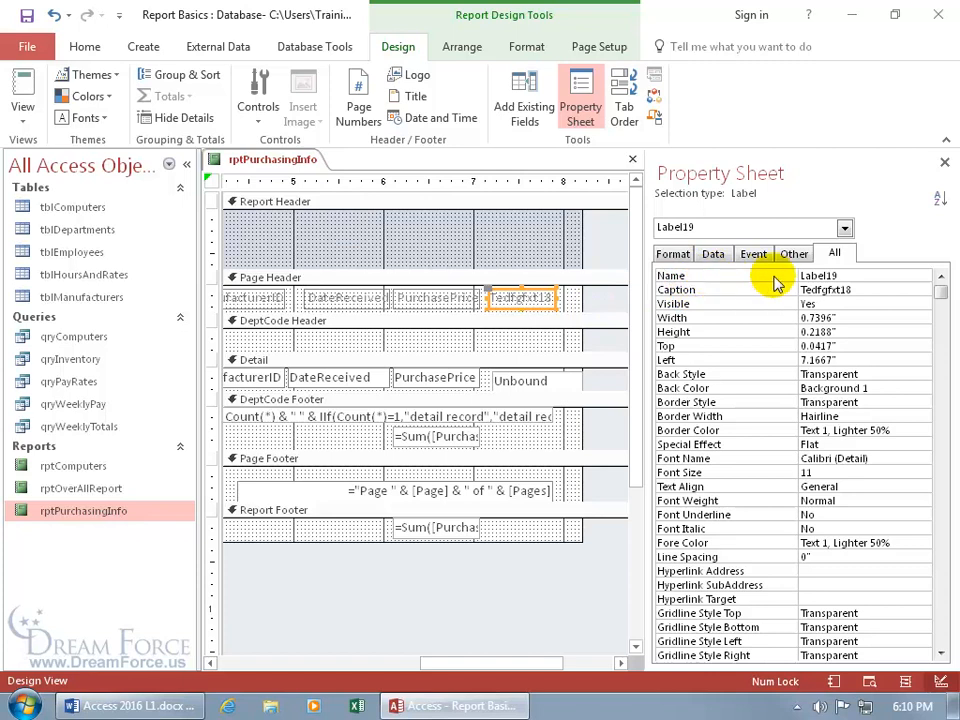
pyautogui.click(838, 277)
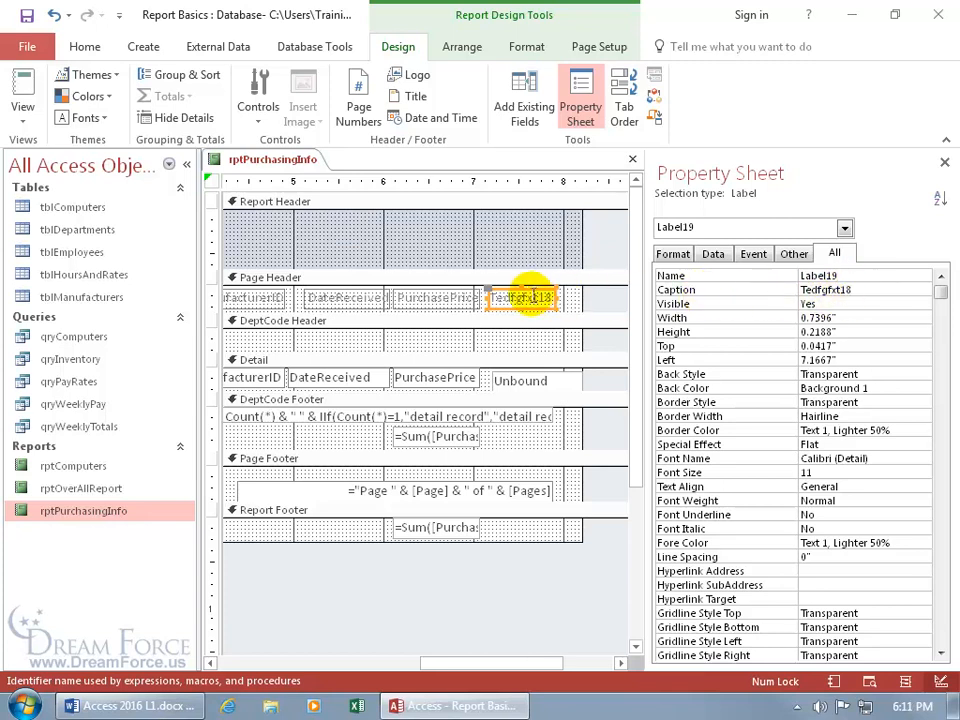
pyautogui.click(855, 290)
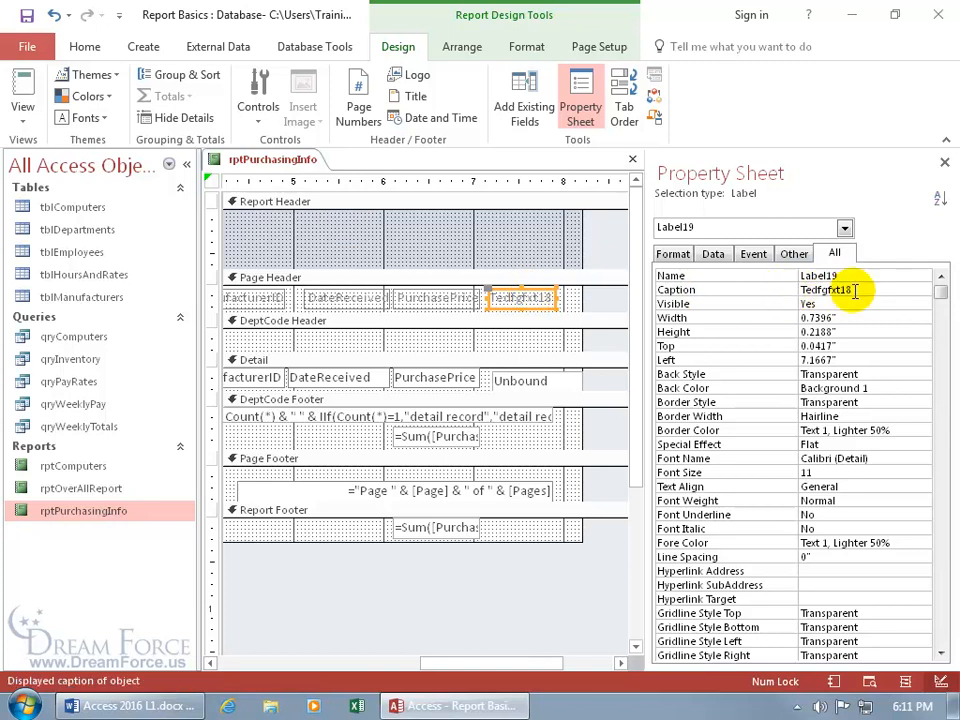
pyautogui.press('BackSpace')
pyautogui.press('BackSpace')
pyautogui.press('BackSpace')
pyautogui.press('BackSpace')
pyautogui.press('BackSpace')
pyautogui.press('BackSpace')
pyautogui.press('BackSpace')
pyautogui.press('BackSpace')
pyautogui.press('BackSpace')
pyautogui.press('BackSpace')
pyautogui.write('PPPrice')
pyautogui.press('Return')
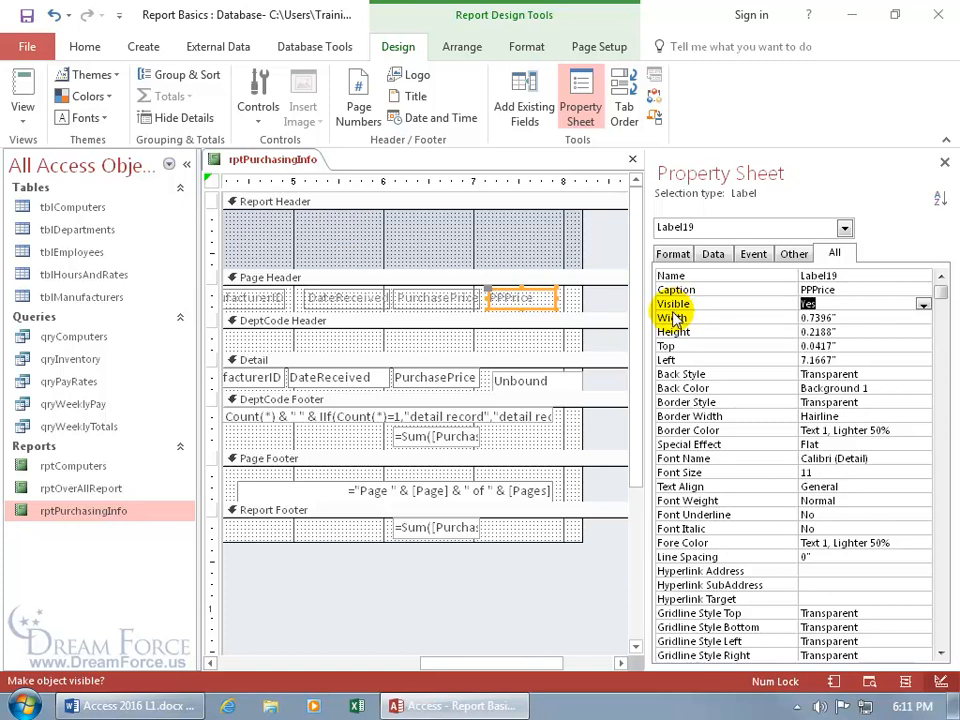
# Look through the report's objects in the Property Sheet, select the Text16 text box, and close the sheet.
pyautogui.moveTo(546, 661); pyautogui.dragTo(422, 665)
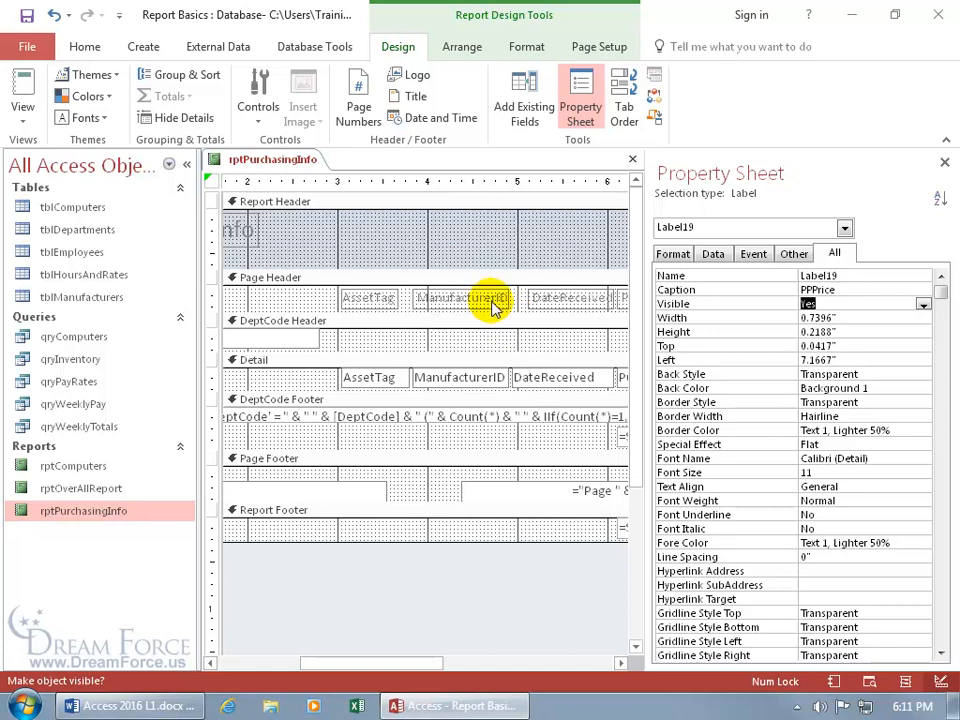
pyautogui.click(844, 227)
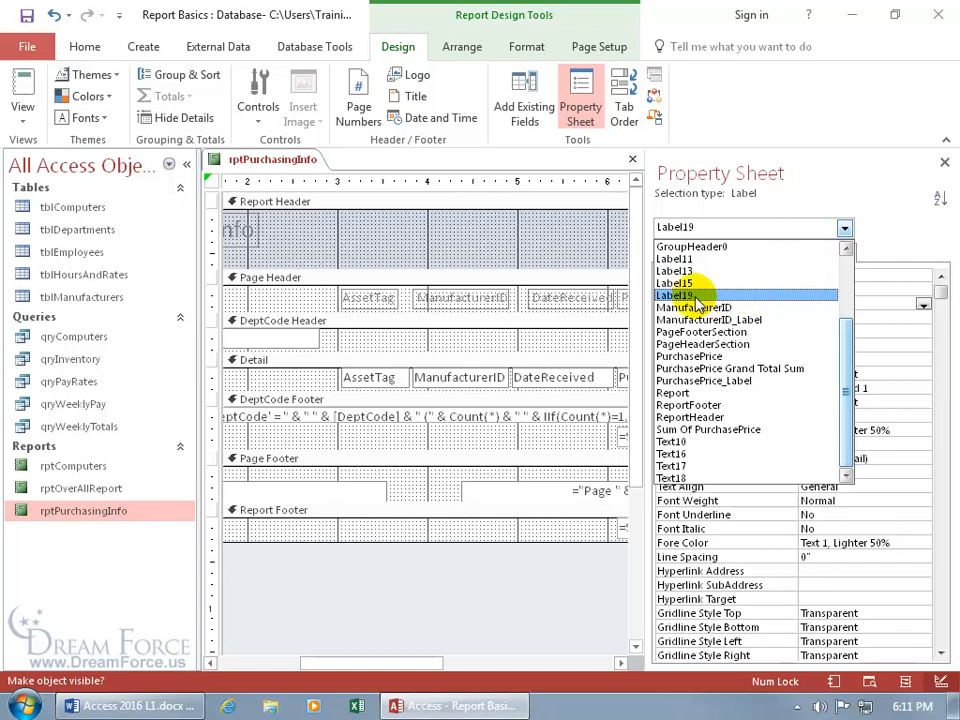
pyautogui.click(671, 441)
pyautogui.click(944, 161)
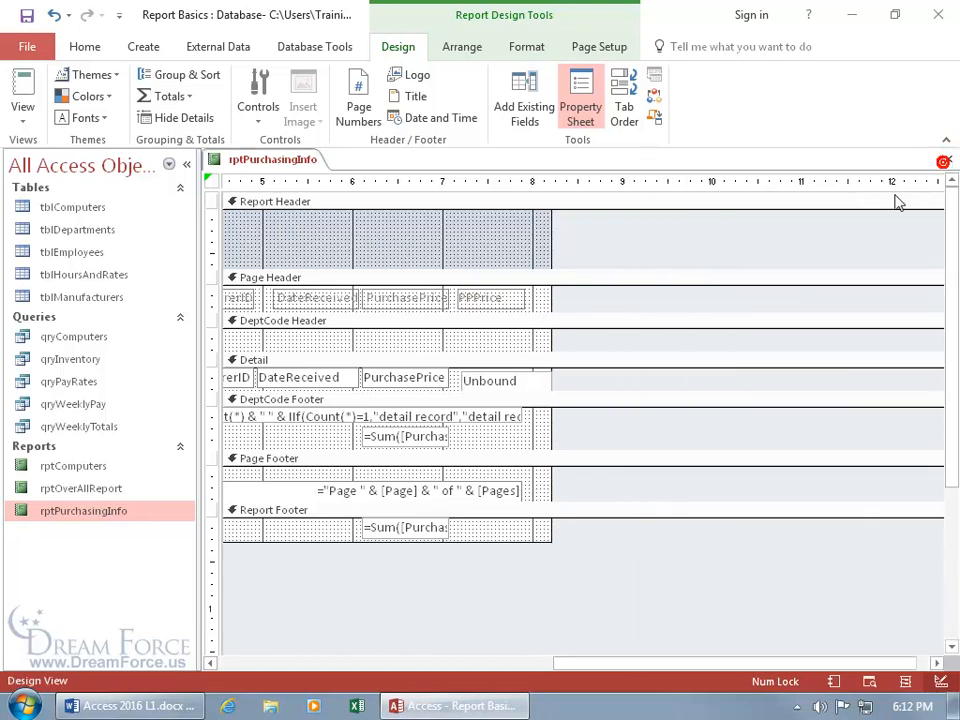
# Change the Name property of the page header label Label19 to LabelPPPrice.
pyautogui.click(580, 113)
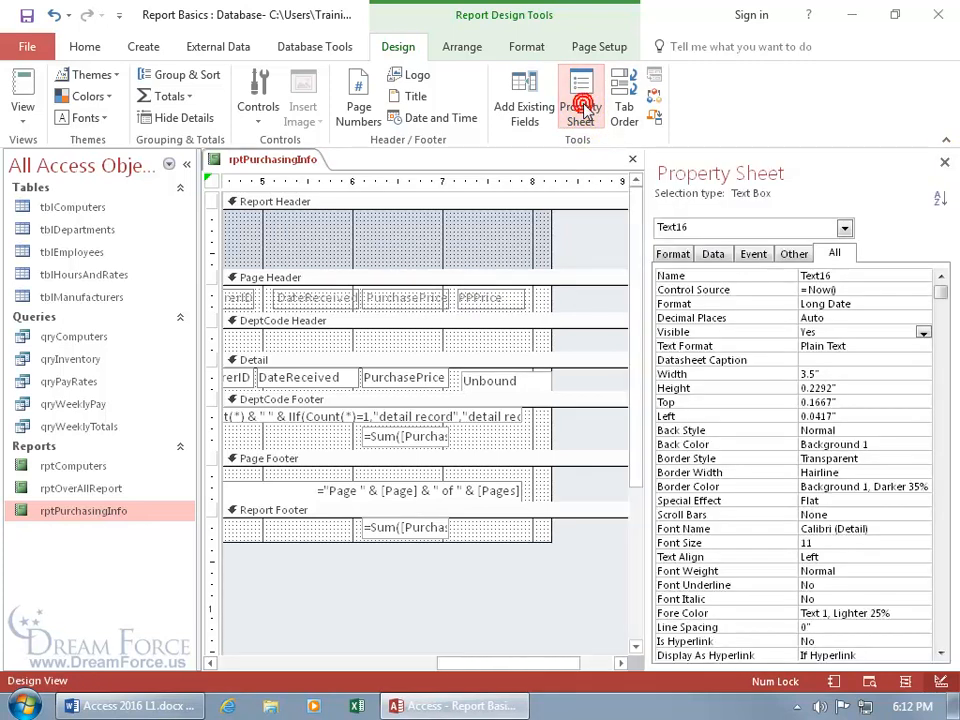
pyautogui.click(843, 230)
pyautogui.click(853, 274)
pyautogui.click(850, 277)
pyautogui.press('BackSpace')
pyautogui.press('BackSpace')
pyautogui.write('PPPrice')
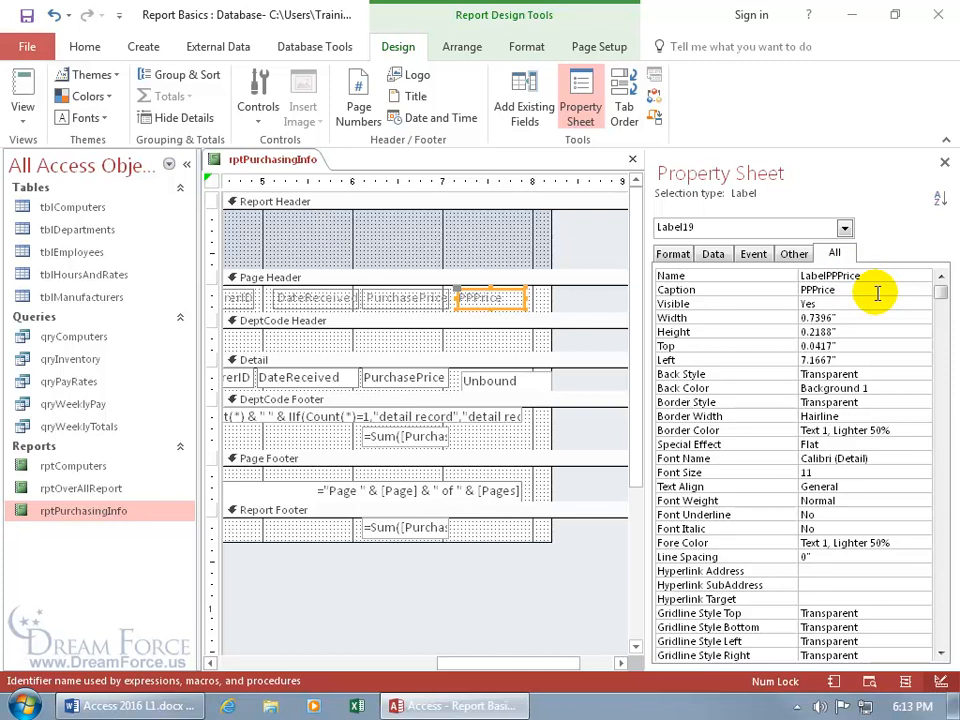
pyautogui.press('Return')
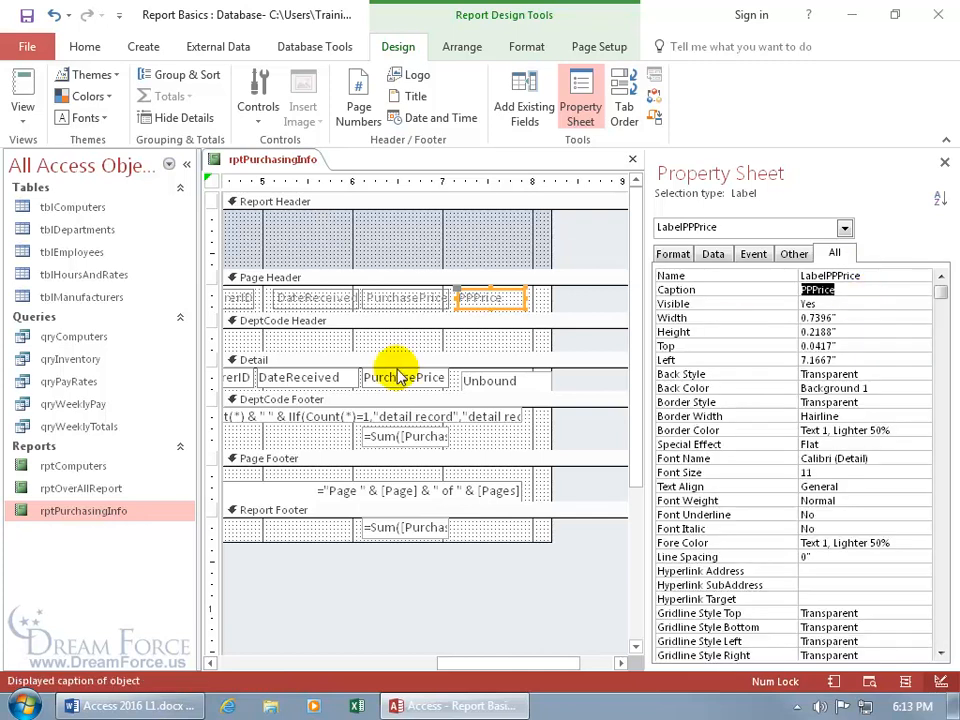
# Examine the names of the DateReceived and ManufacturerID controls and find LabelPPPrice among the report's objects.
pyautogui.click(300, 378)
pyautogui.click(250, 298)
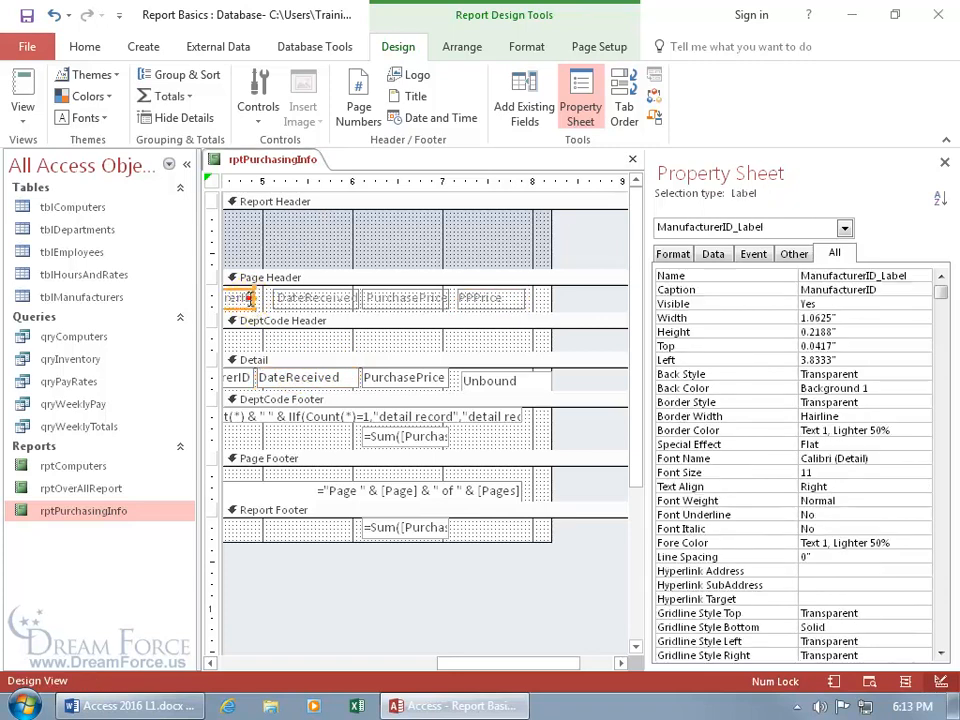
pyautogui.click(242, 378)
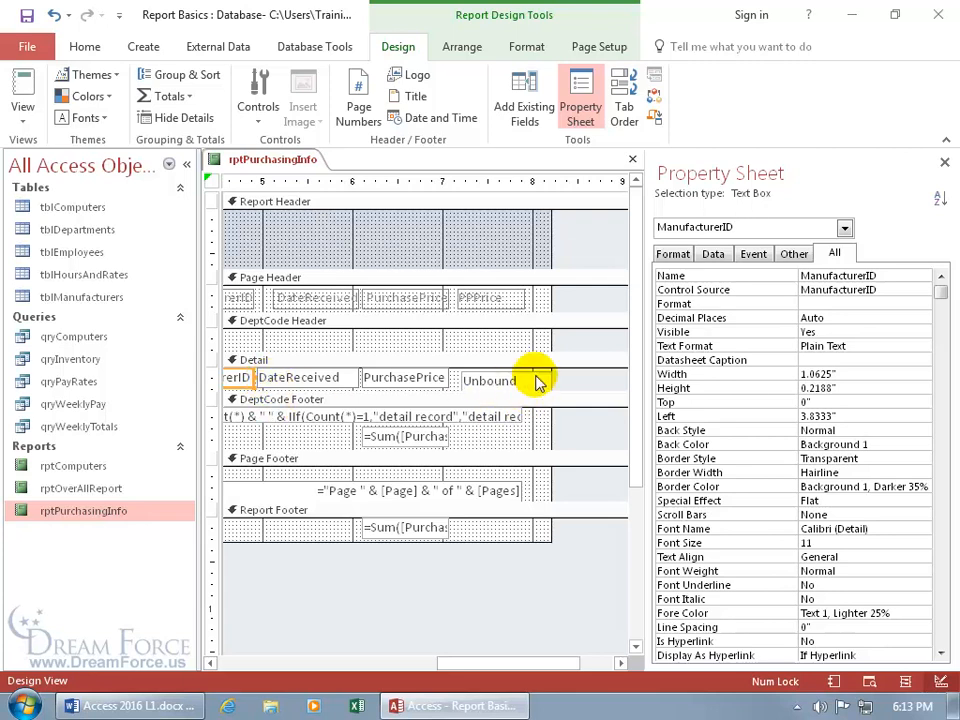
pyautogui.click(845, 227)
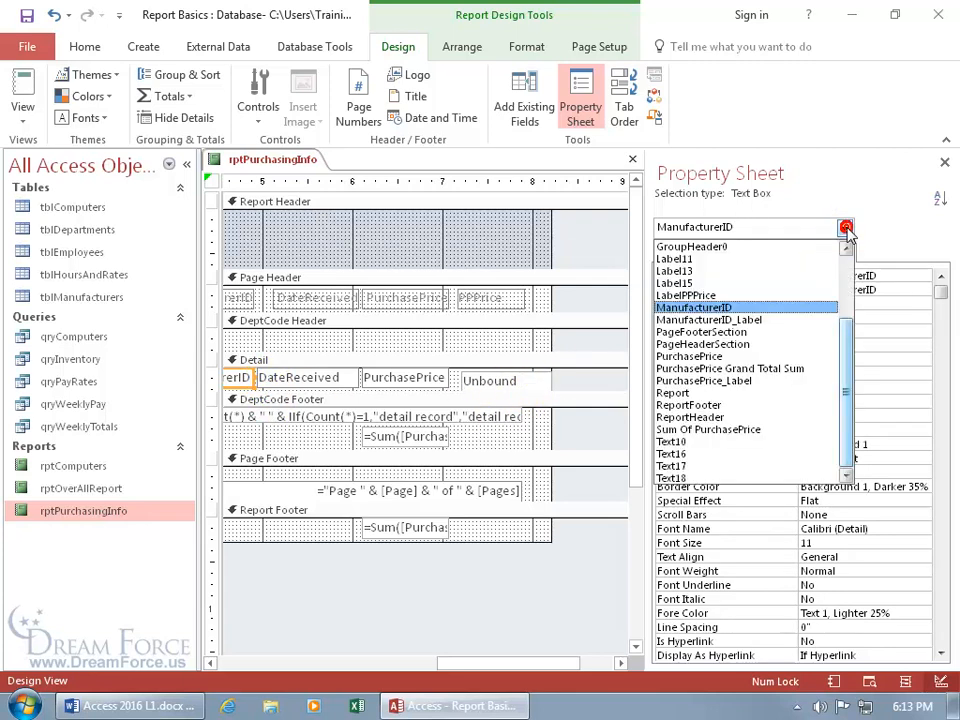
pyautogui.click(702, 298)
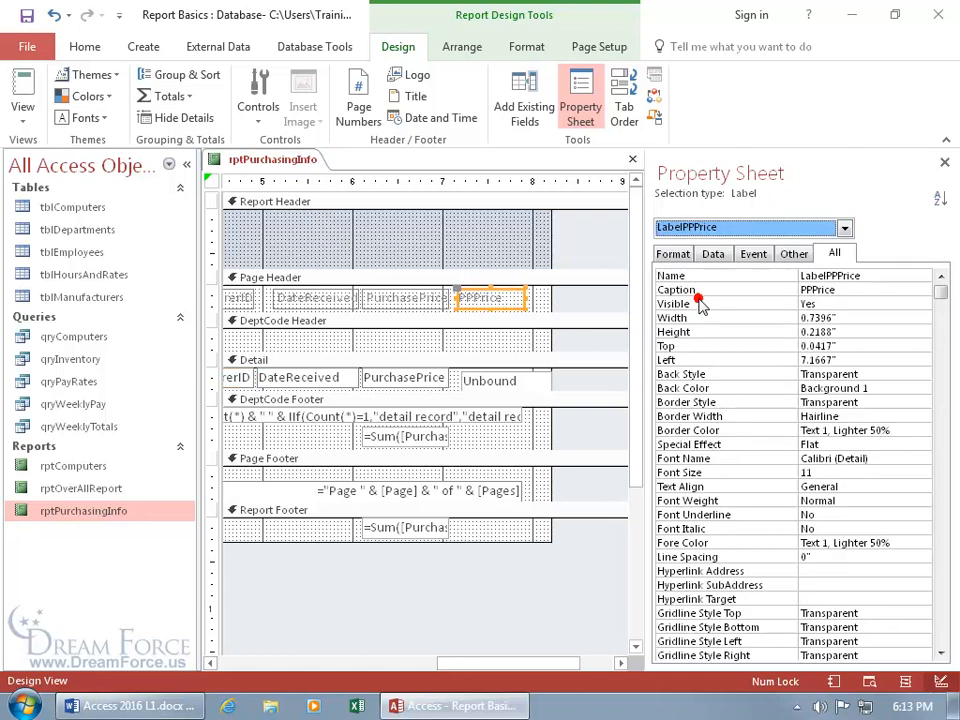
pyautogui.click(579, 319)
# Change the Name property of the unbound text box in the Detail section to TextPPPrice.
pyautogui.click(491, 380)
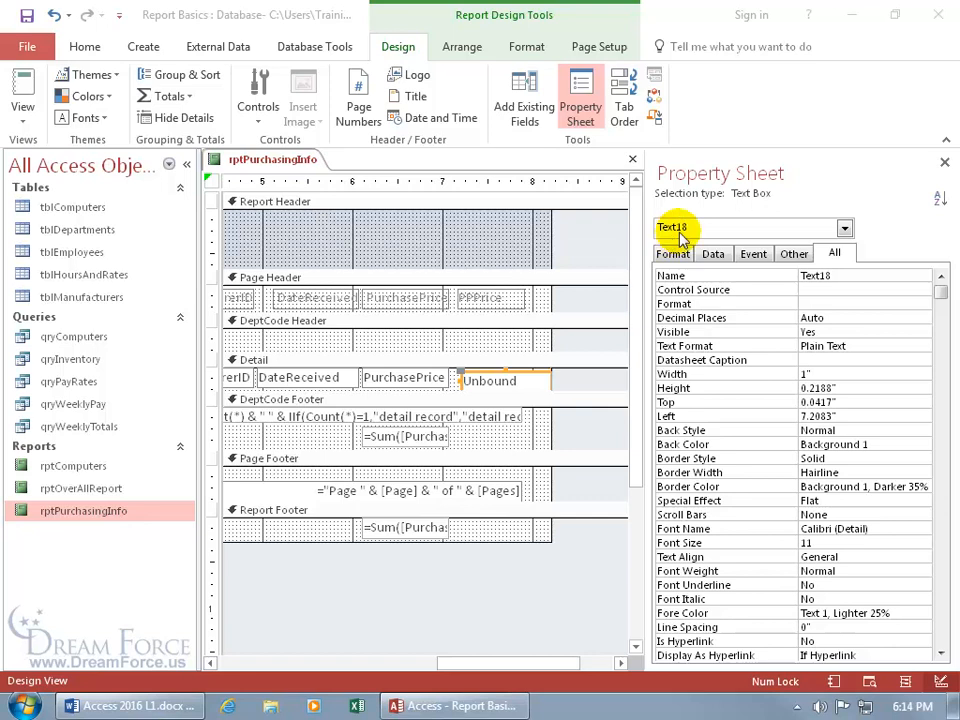
pyautogui.click(851, 277)
pyautogui.press('BackSpace')
pyautogui.press('BackSpace')
pyautogui.write('PPrice')
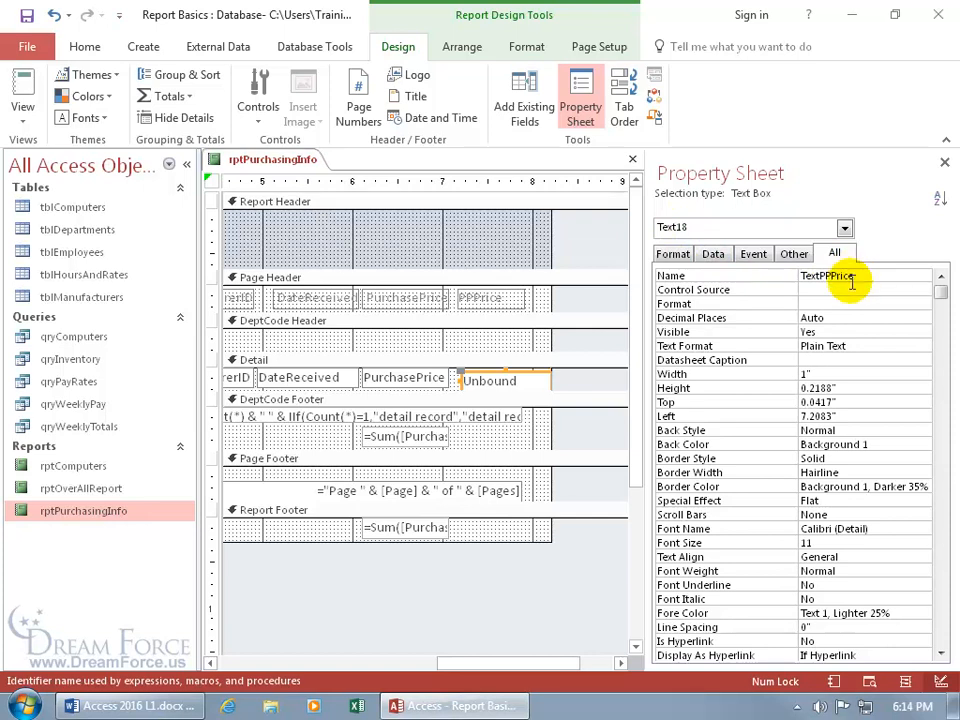
pyautogui.press('Return')
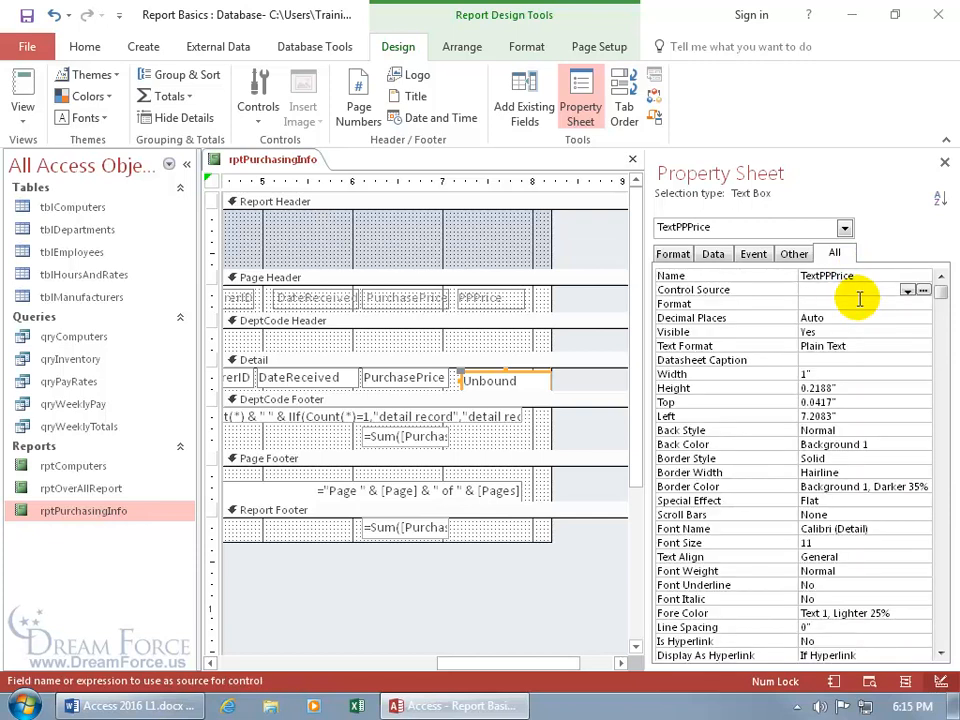
# Examine the DateReceived label and text box, and locate the TextPPPrice text box through the report's object list.
pyautogui.click(316, 298)
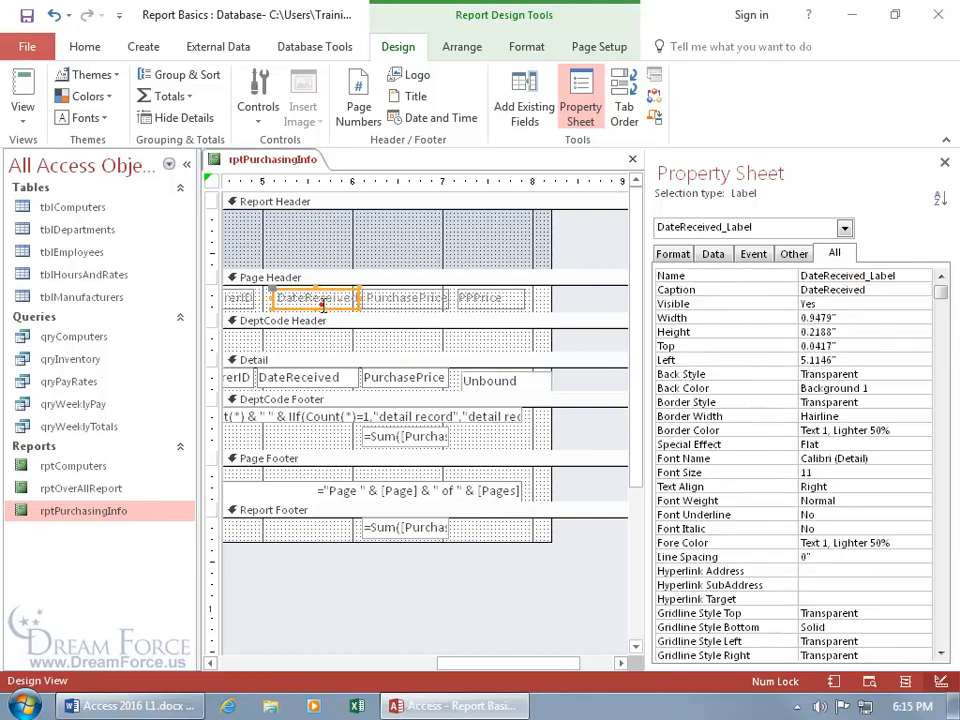
pyautogui.click(280, 378)
pyautogui.moveTo(489, 664); pyautogui.dragTo(323, 664)
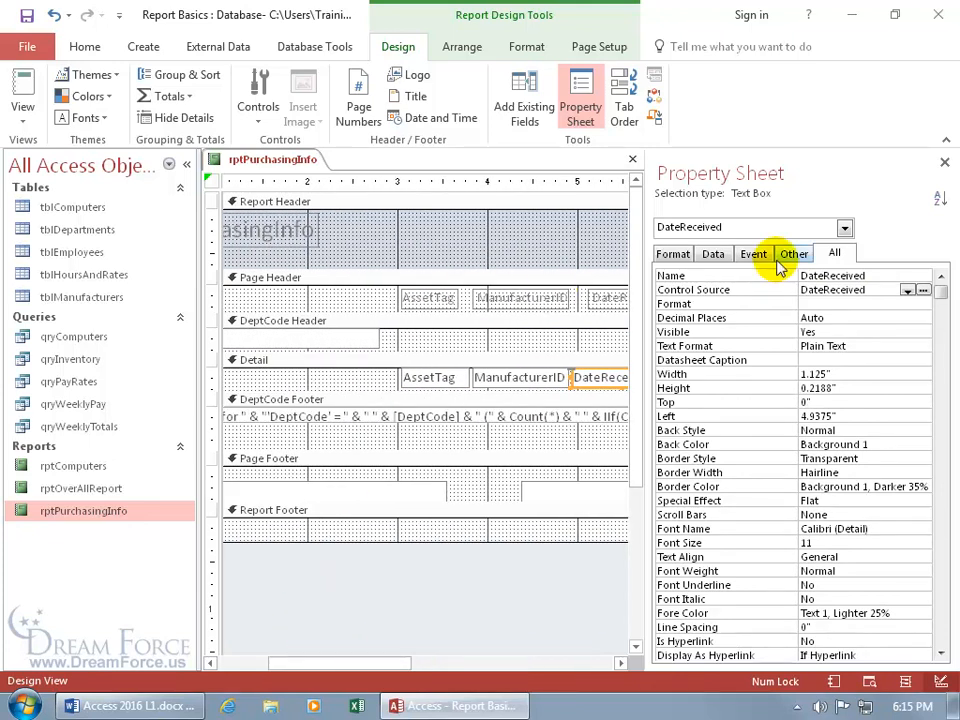
pyautogui.click(845, 228)
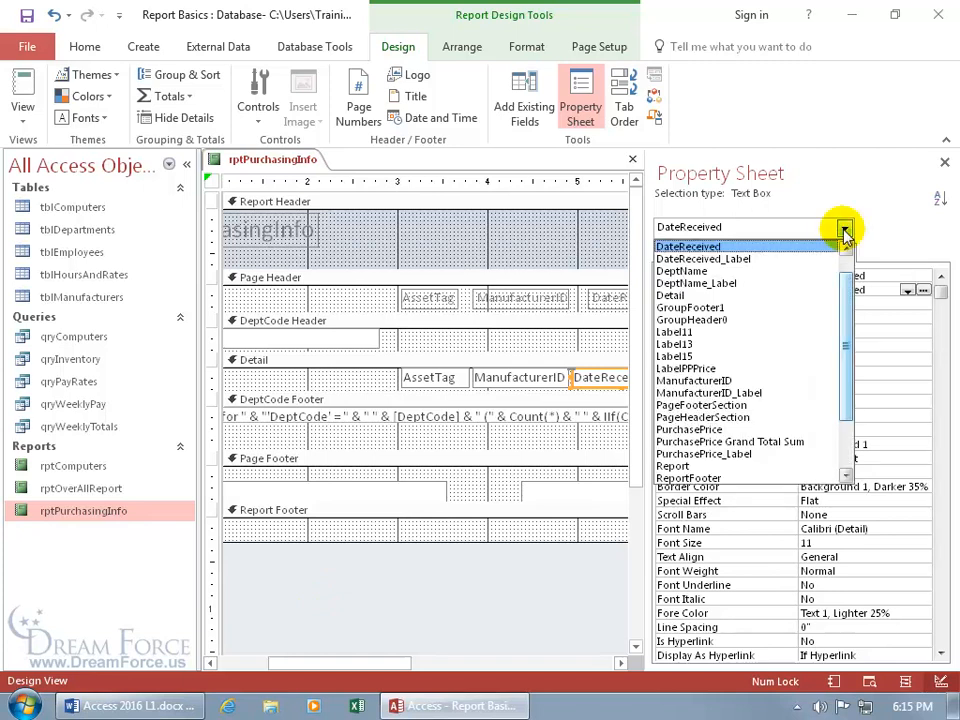
pyautogui.moveTo(846, 288); pyautogui.dragTo(846, 354)
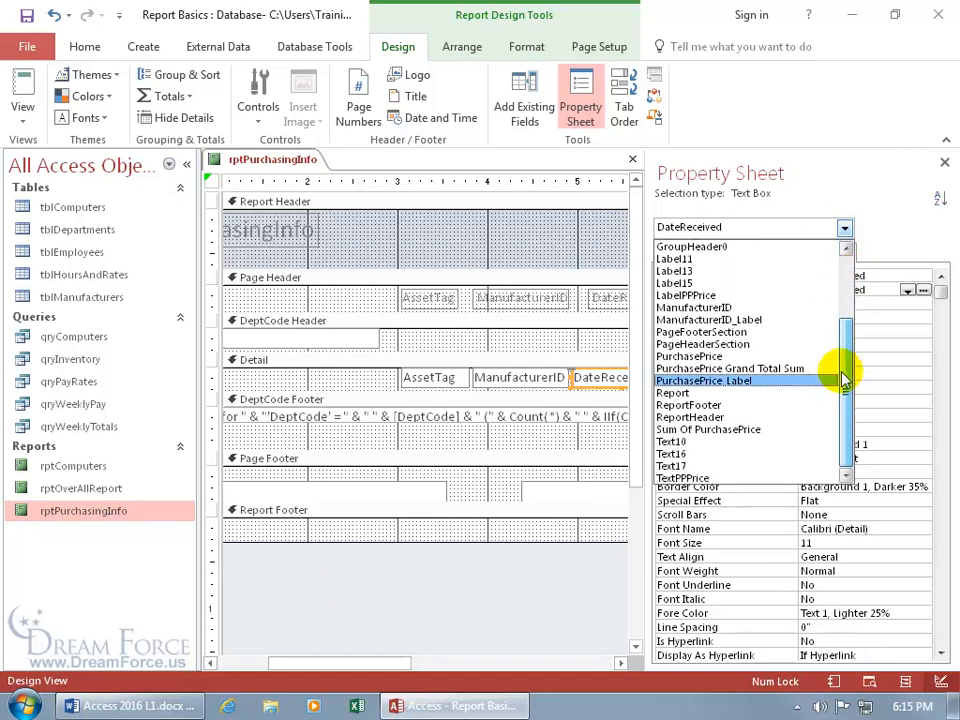
pyautogui.click(690, 479)
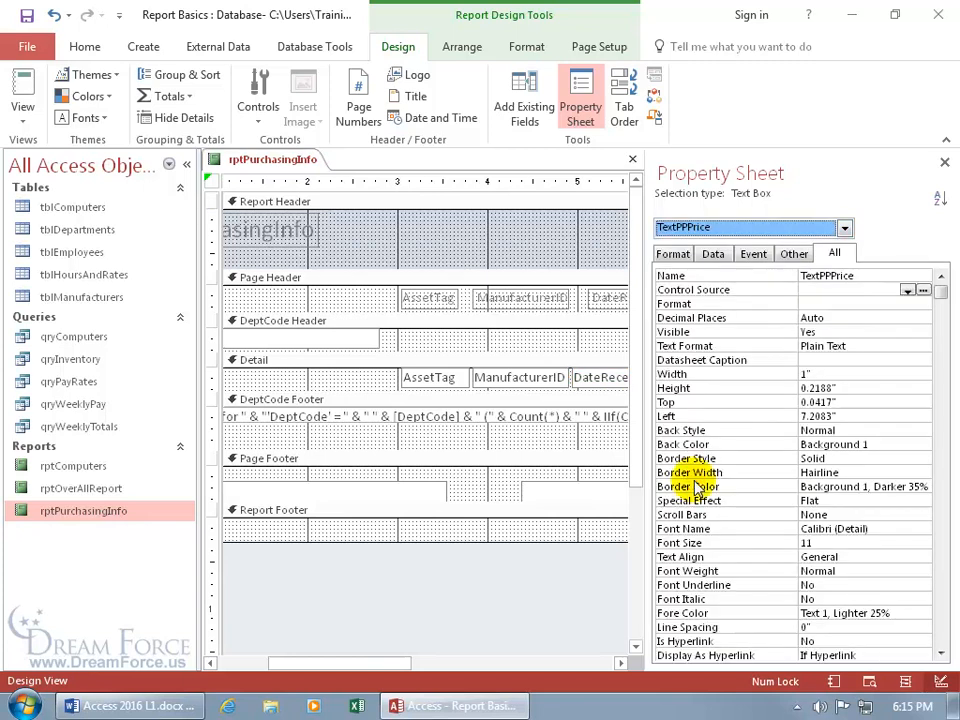
pyautogui.moveTo(420, 664); pyautogui.dragTo(554, 668)
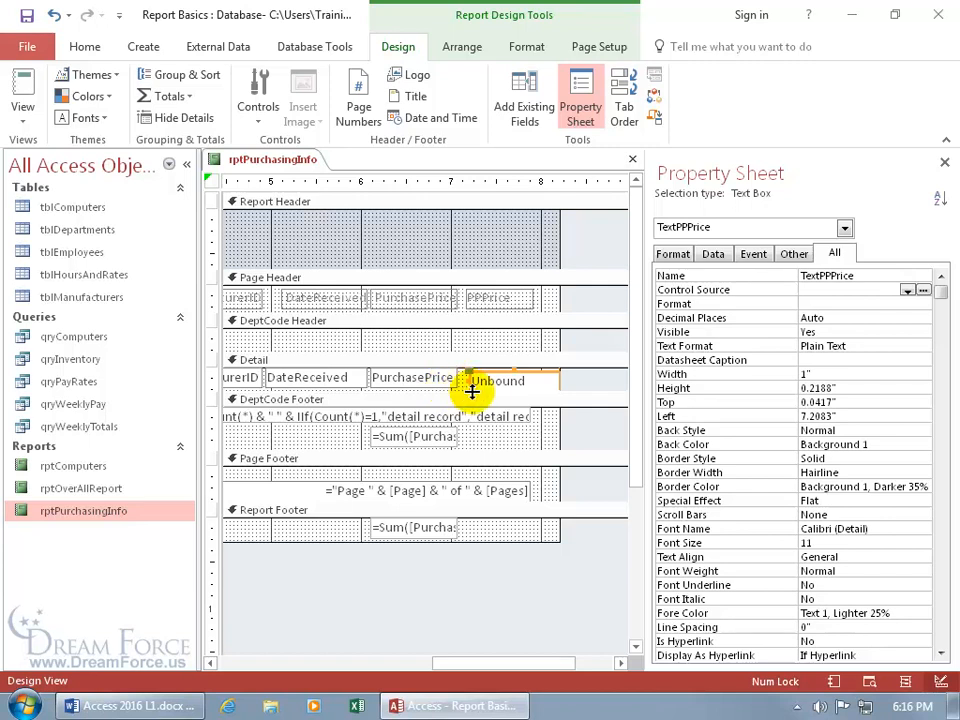
# Inspect the TextPPPrice text box for direct entry and review the fields offered for its Control Source.
pyautogui.click(522, 384)
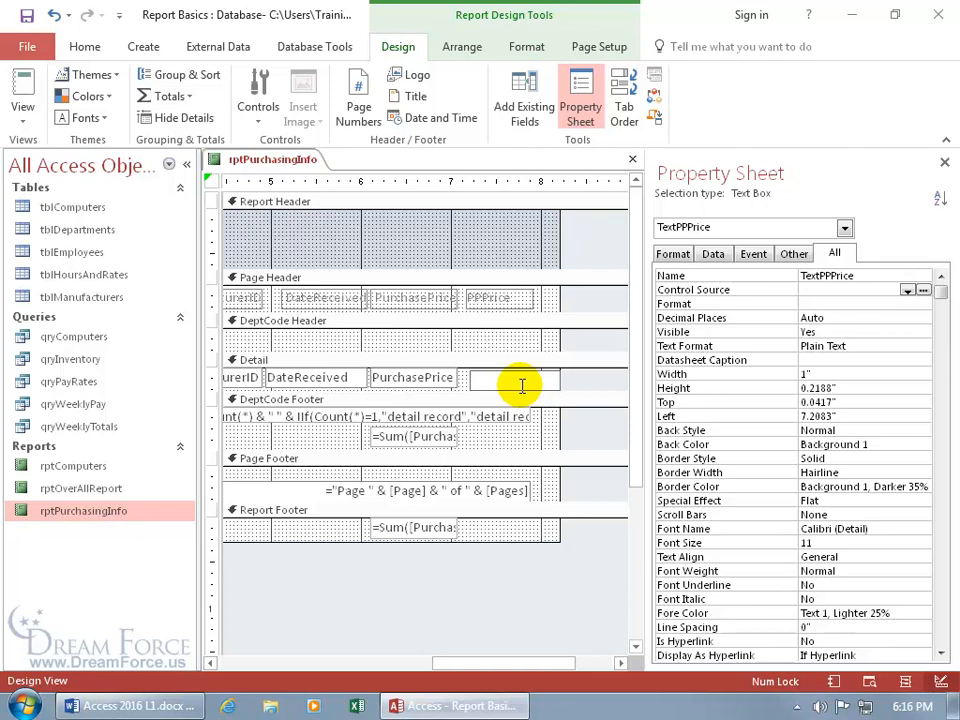
pyautogui.click(521, 347)
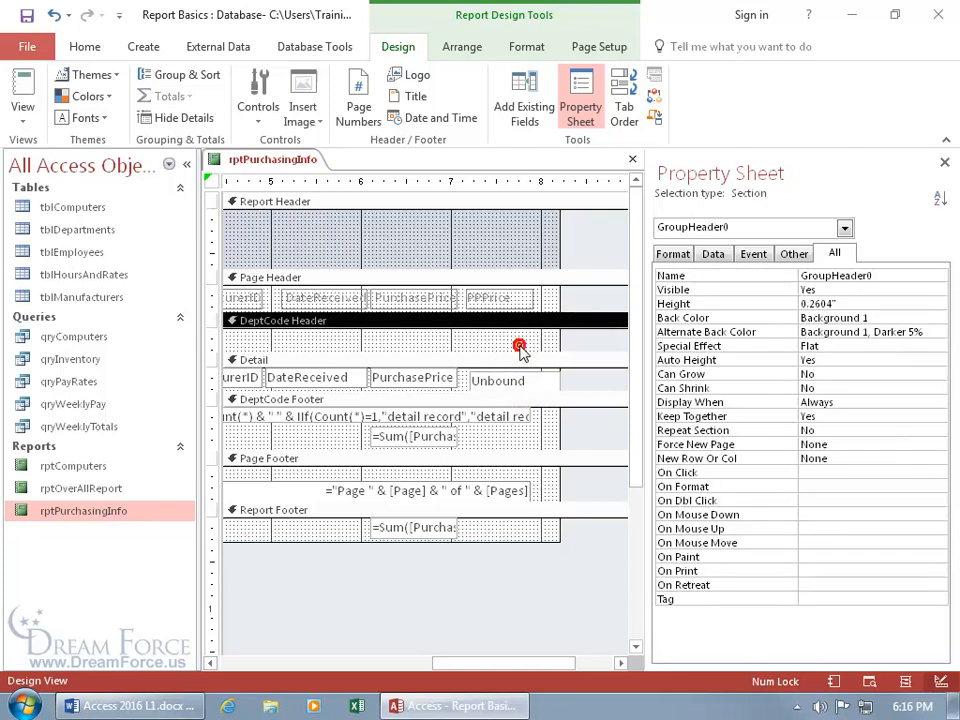
pyautogui.click(511, 376)
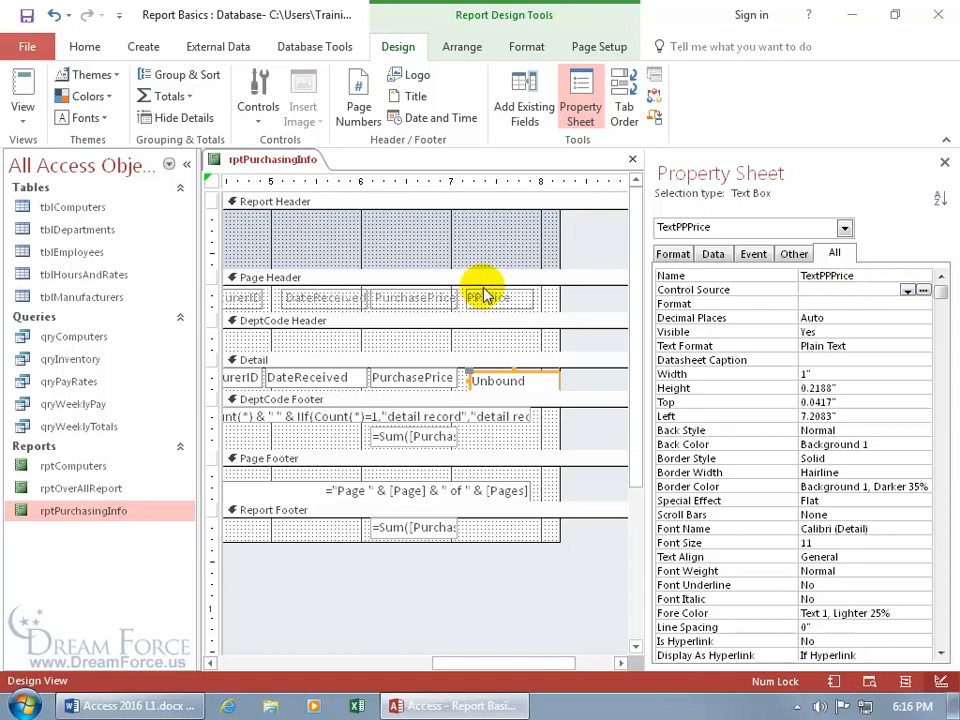
pyautogui.click(907, 289)
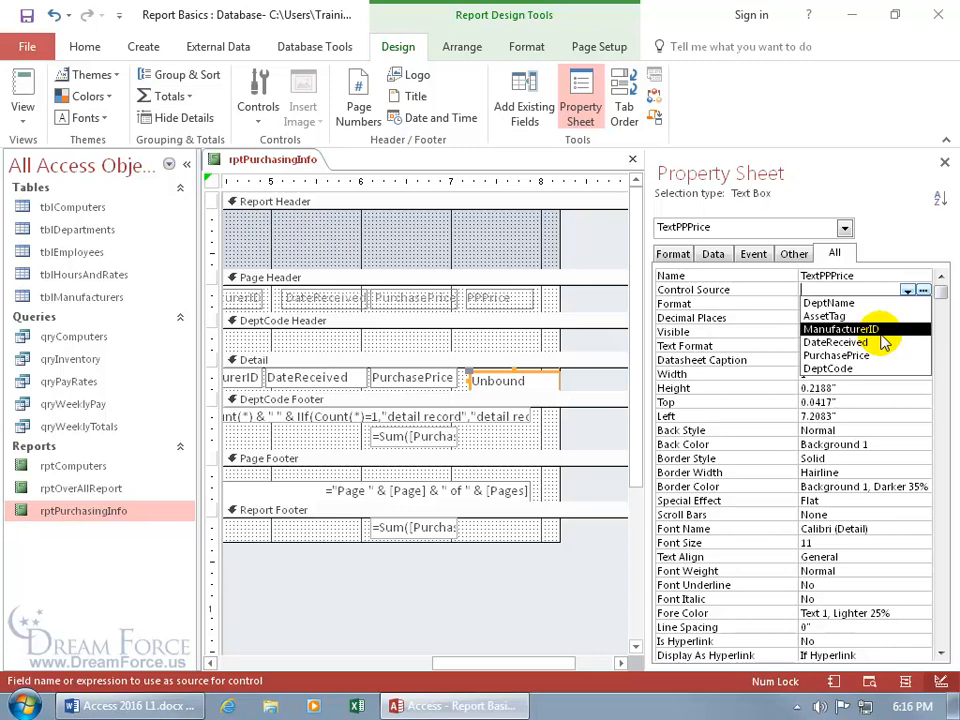
pyautogui.click(840, 289)
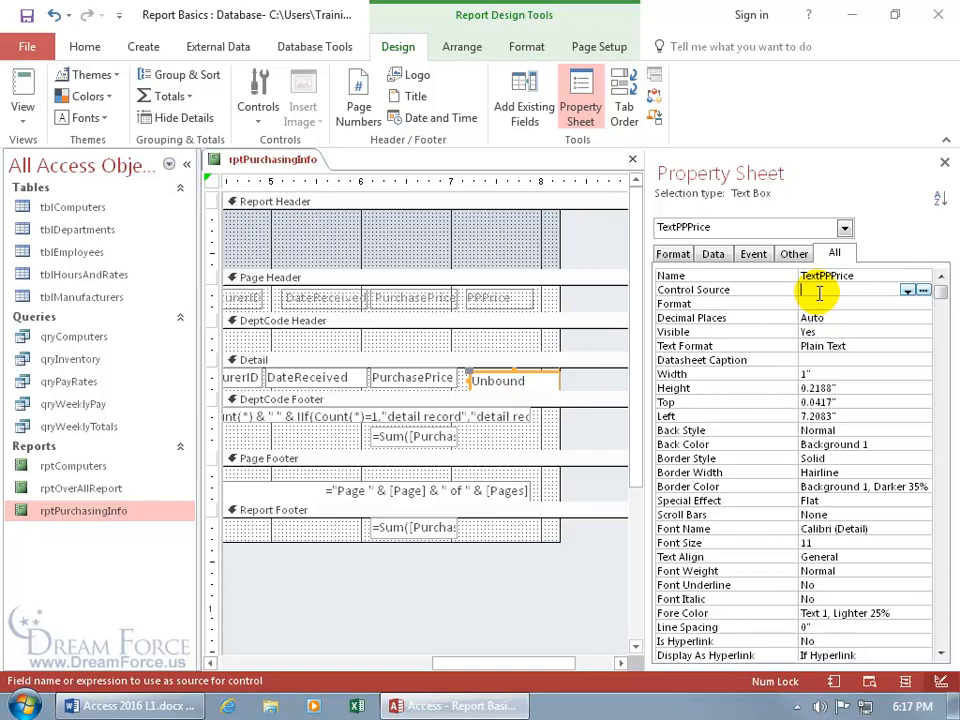
# Start an expression for TextPPPrice's Control Source in the Expression Builder with the [PurchasePrice] control of rptPurchasingInfo.
pyautogui.click(922, 291)
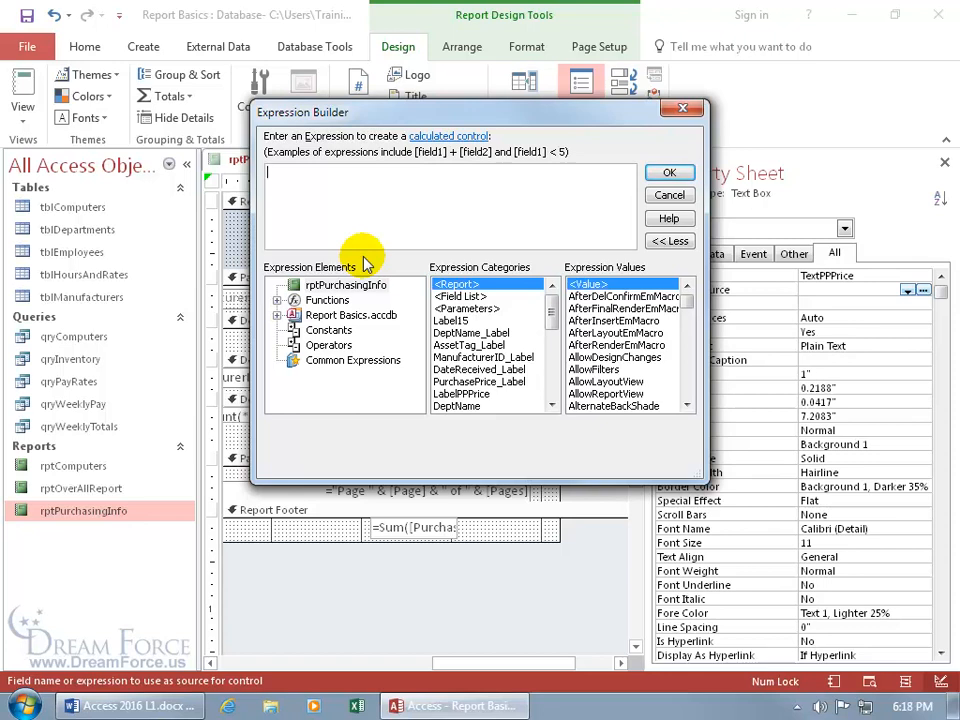
pyautogui.click(324, 288)
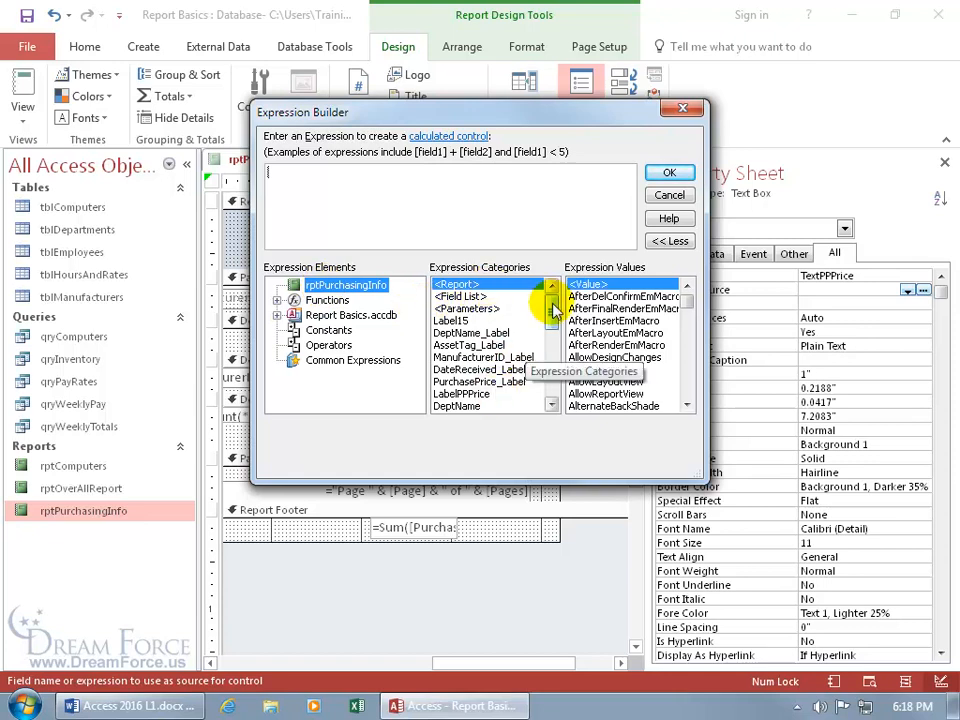
pyautogui.moveTo(551, 300); pyautogui.dragTo(553, 332)
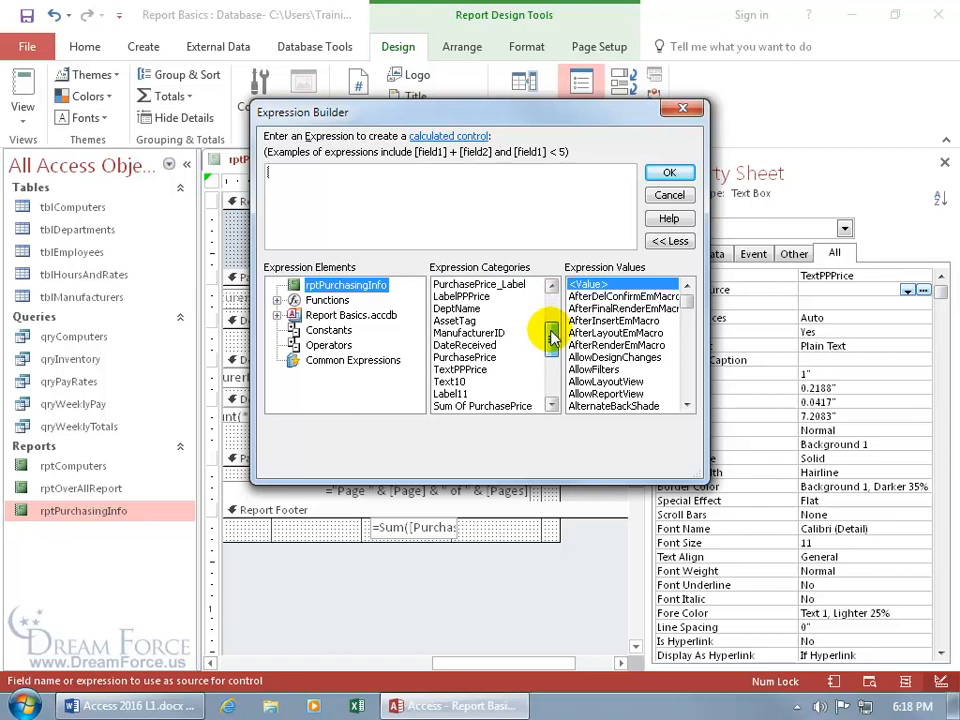
pyautogui.moveTo(514, 122); pyautogui.dragTo(279, 461)
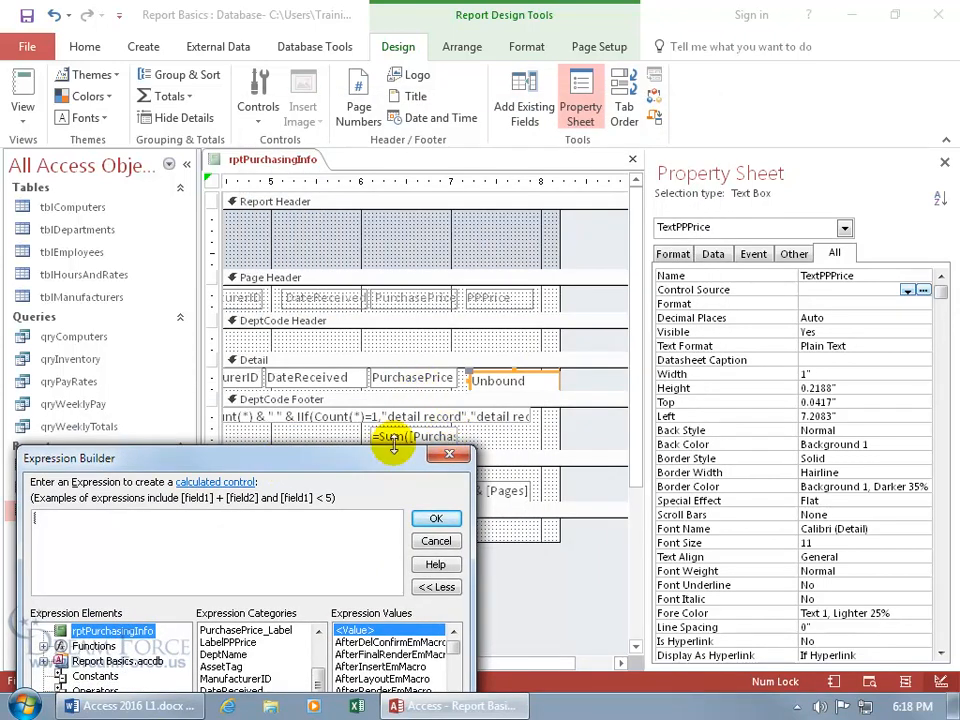
pyautogui.moveTo(369, 461); pyautogui.dragTo(576, 150)
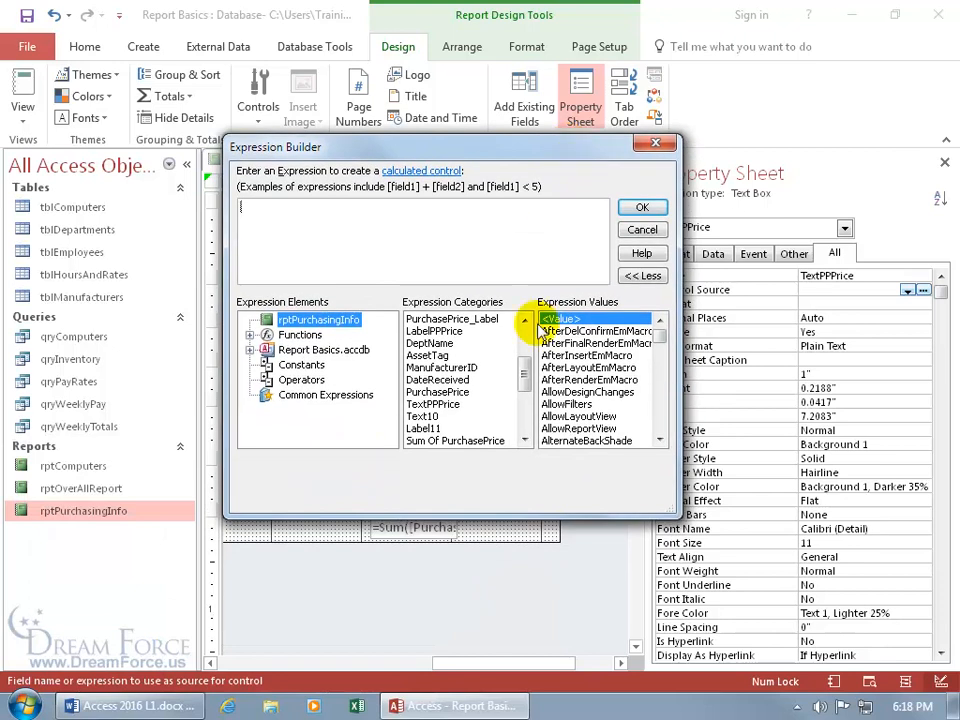
pyautogui.click(450, 393)
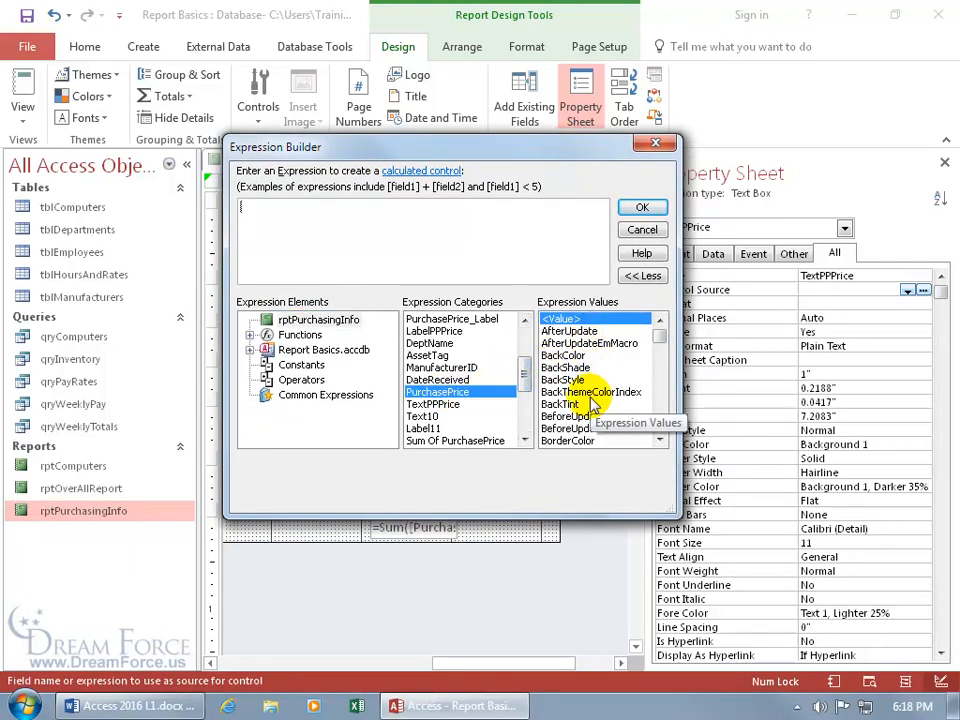
pyautogui.doubleClick(436, 394)
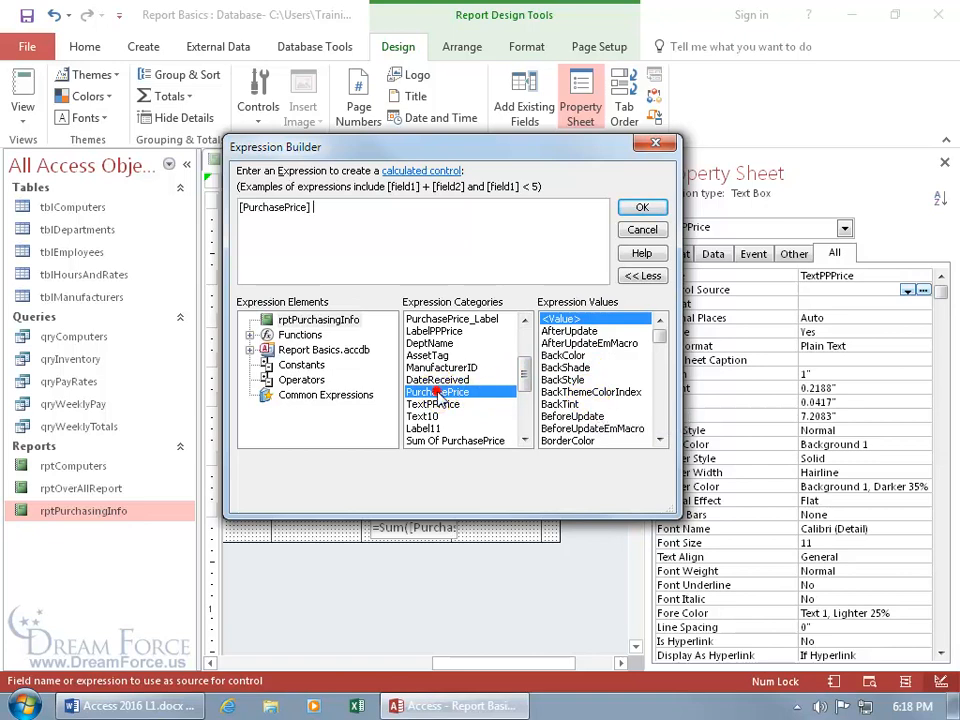
# Complete the expression as [PurchasePrice] * 1.05 using the multiplication operator and apply it to the Control Source.
pyautogui.click(253, 229)
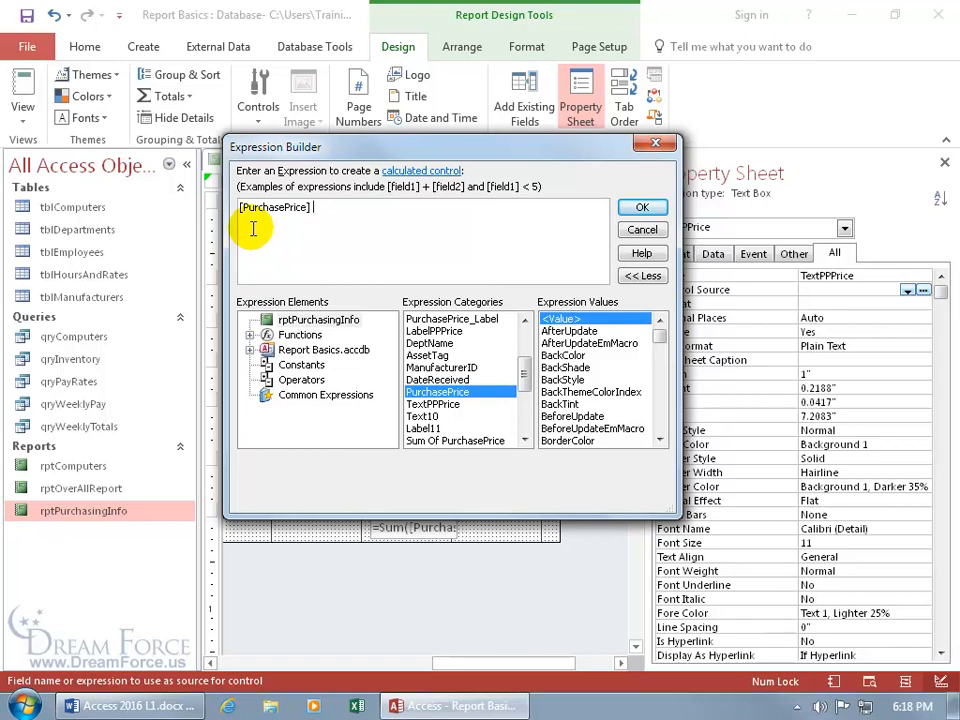
pyautogui.click(285, 381)
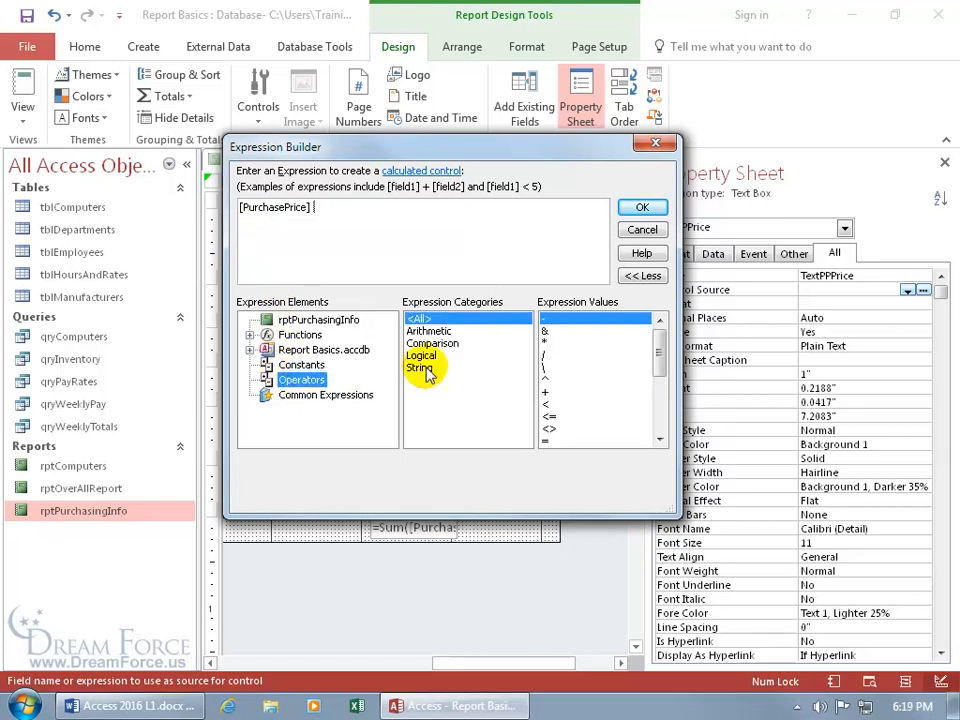
pyautogui.doubleClick(546, 344)
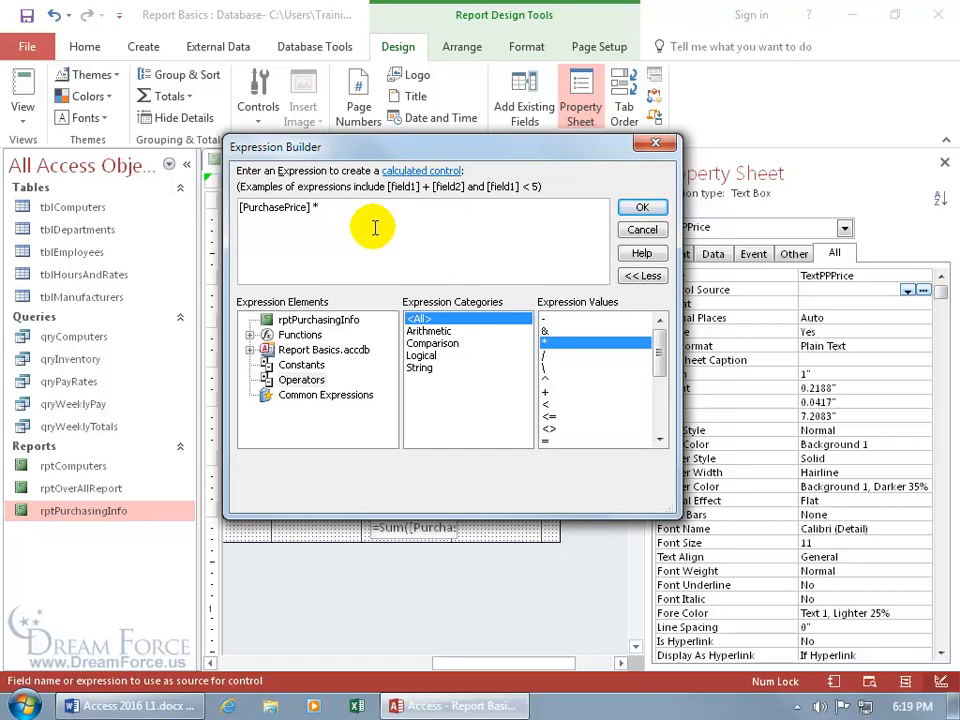
pyautogui.write('1.05')
pyautogui.click(642, 208)
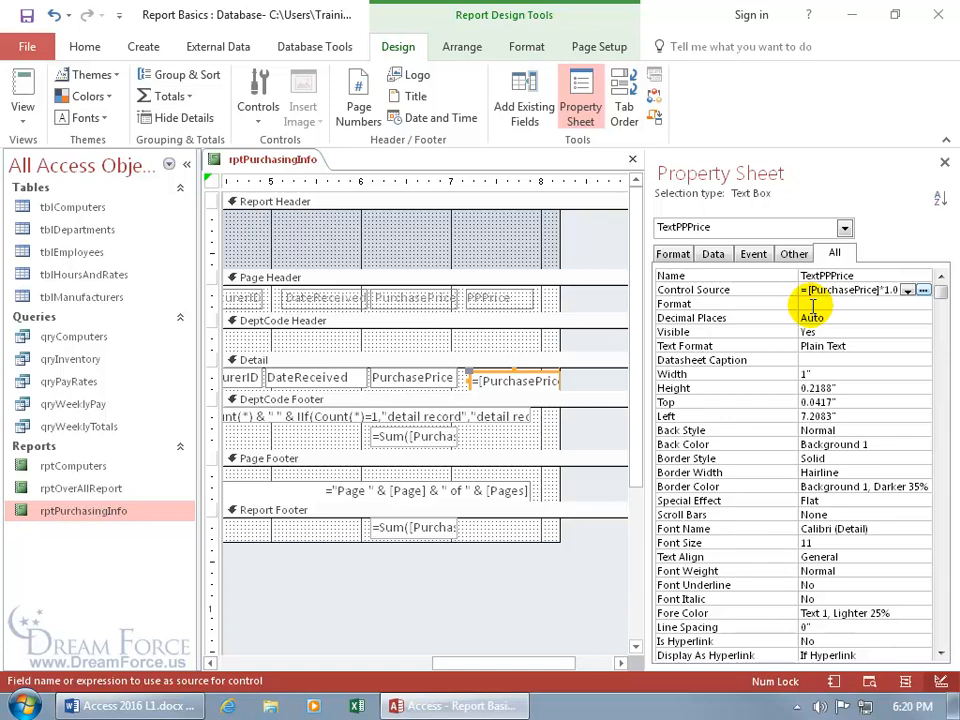
# Clear the expression from the Control Source property of the TextPPPrice text box in the Detail section.
pyautogui.click(527, 380)
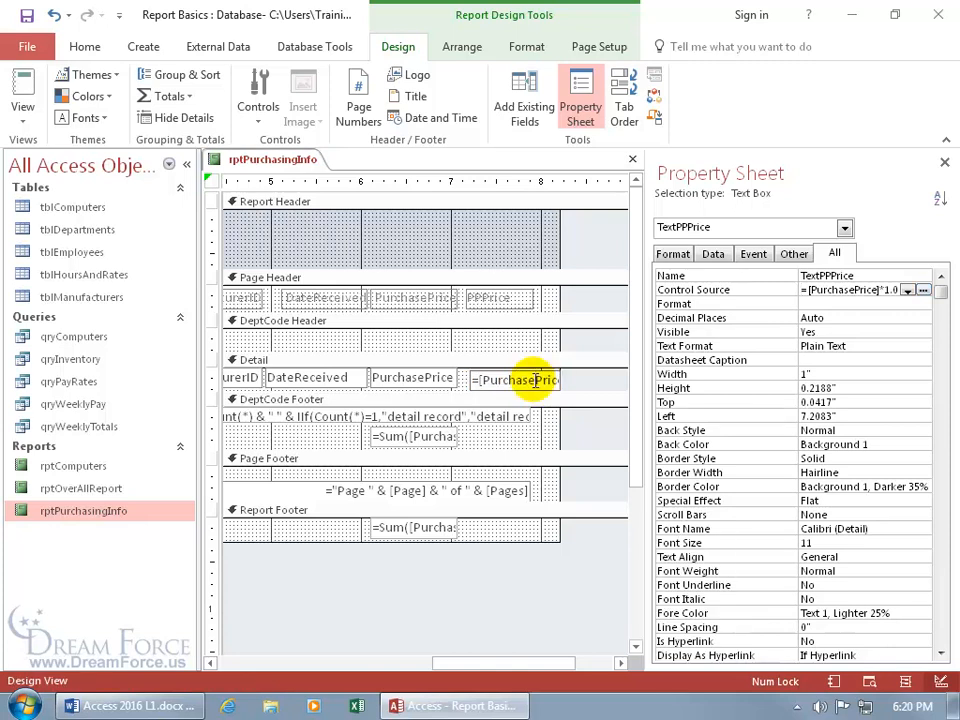
pyautogui.click(522, 345)
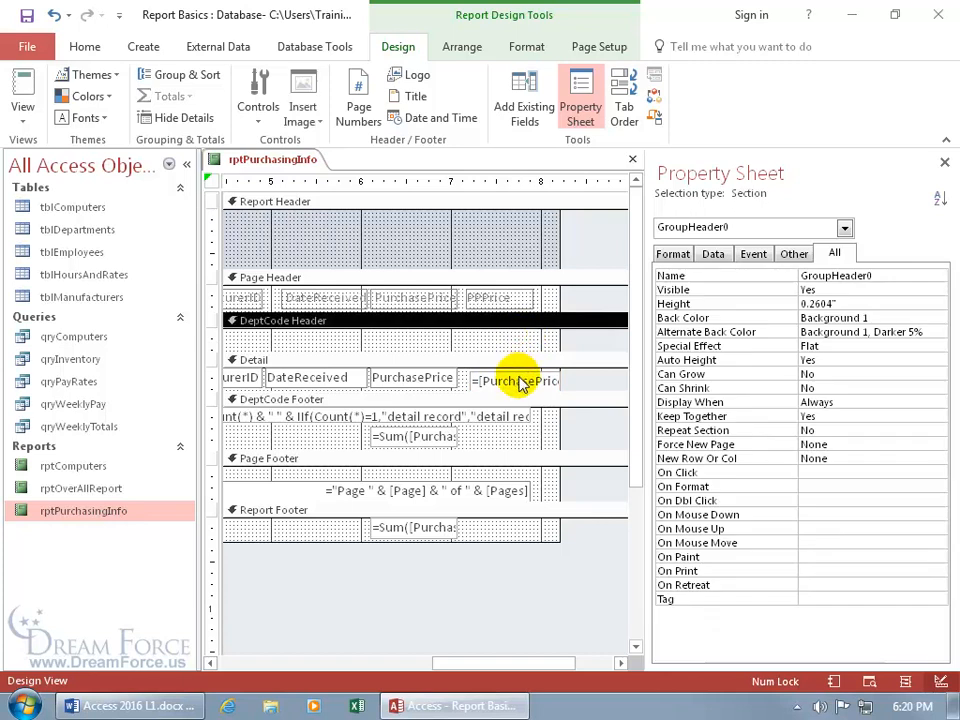
pyautogui.click(517, 378)
pyautogui.doubleClick(856, 290)
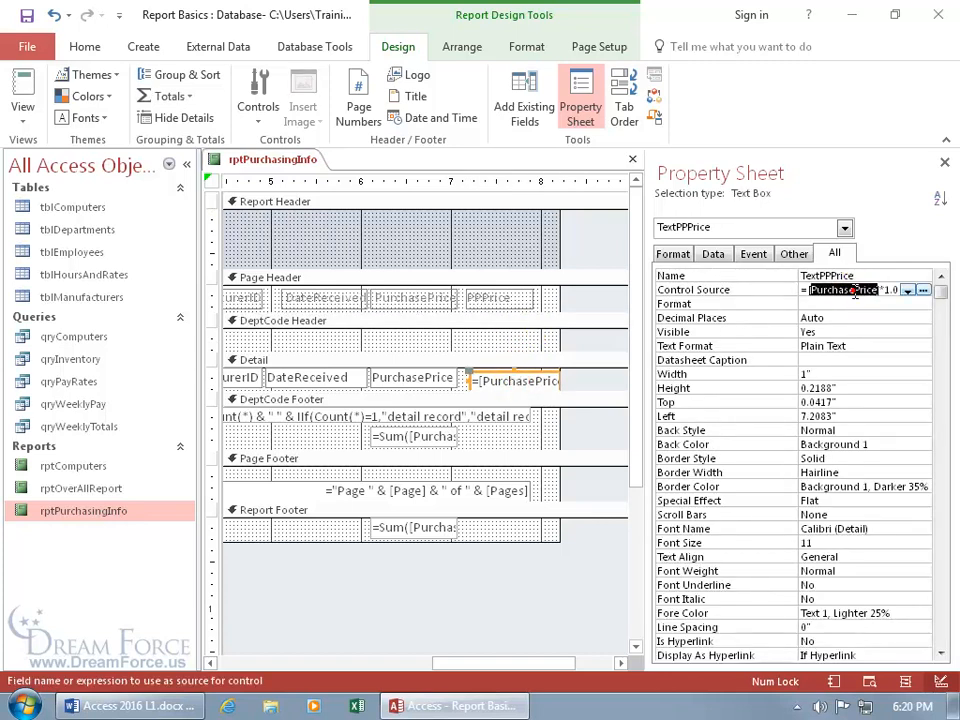
pyautogui.press('Delete')
pyautogui.moveTo(849, 290); pyautogui.dragTo(803, 290)
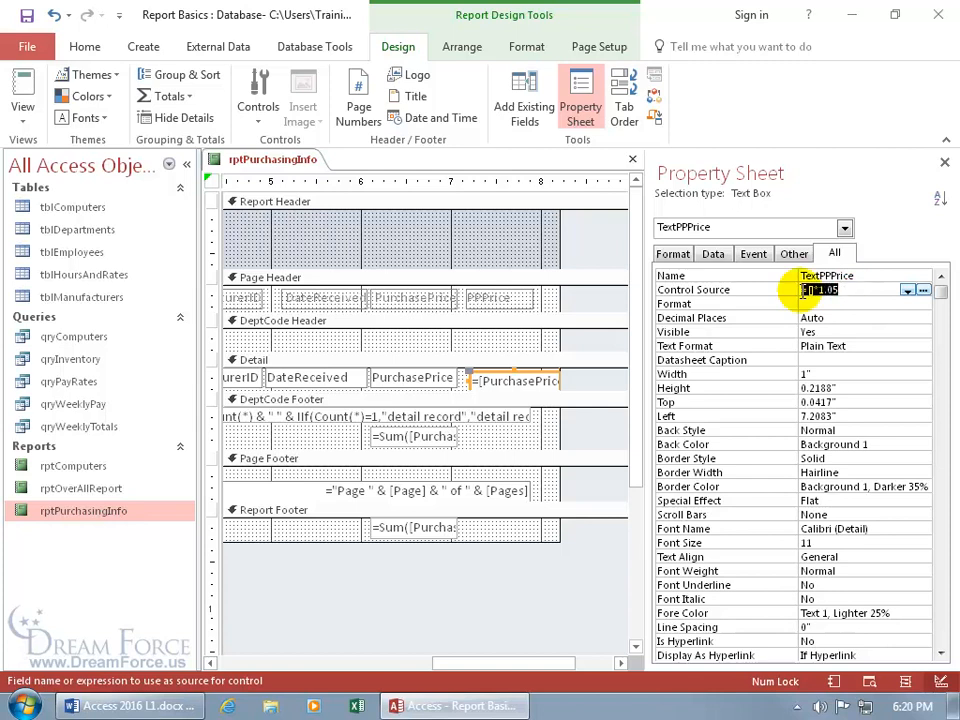
pyautogui.press('Delete')
pyautogui.press('Return')
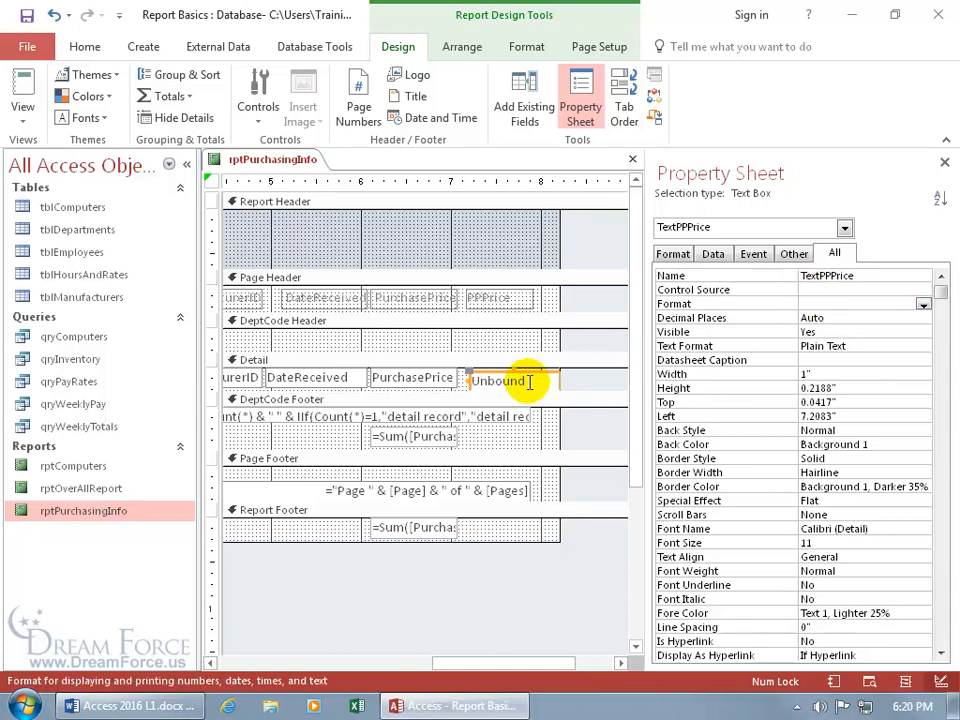
# Set the Control Source of the TextPPPrice text box to [purchaseprice]*1.05, without a leading equal sign.
pyautogui.click(818, 291)
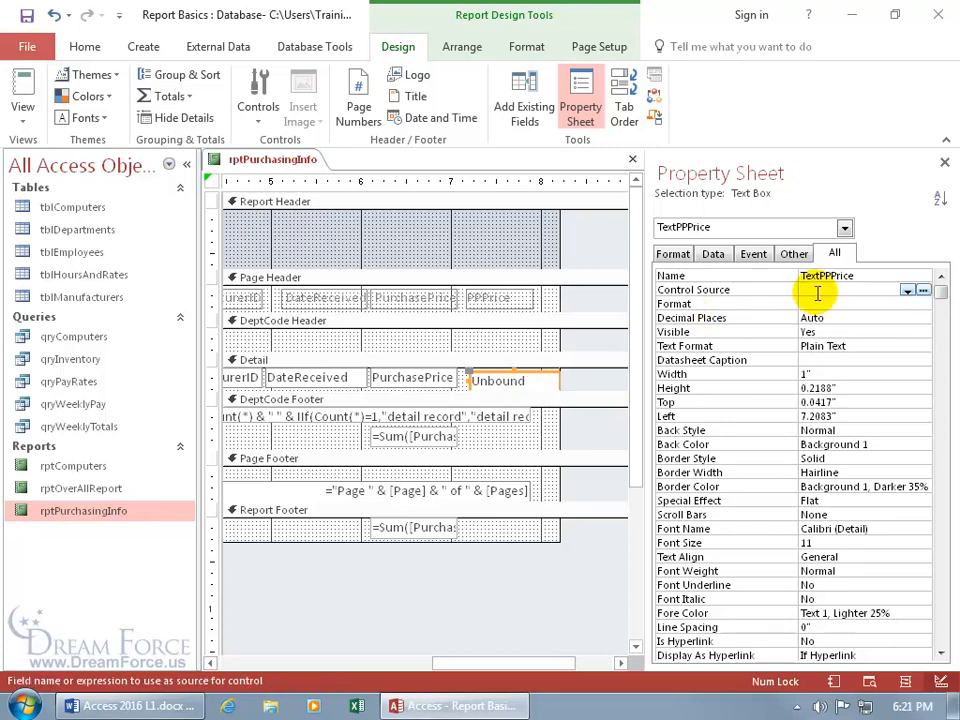
pyautogui.write('[purchaseprice]')
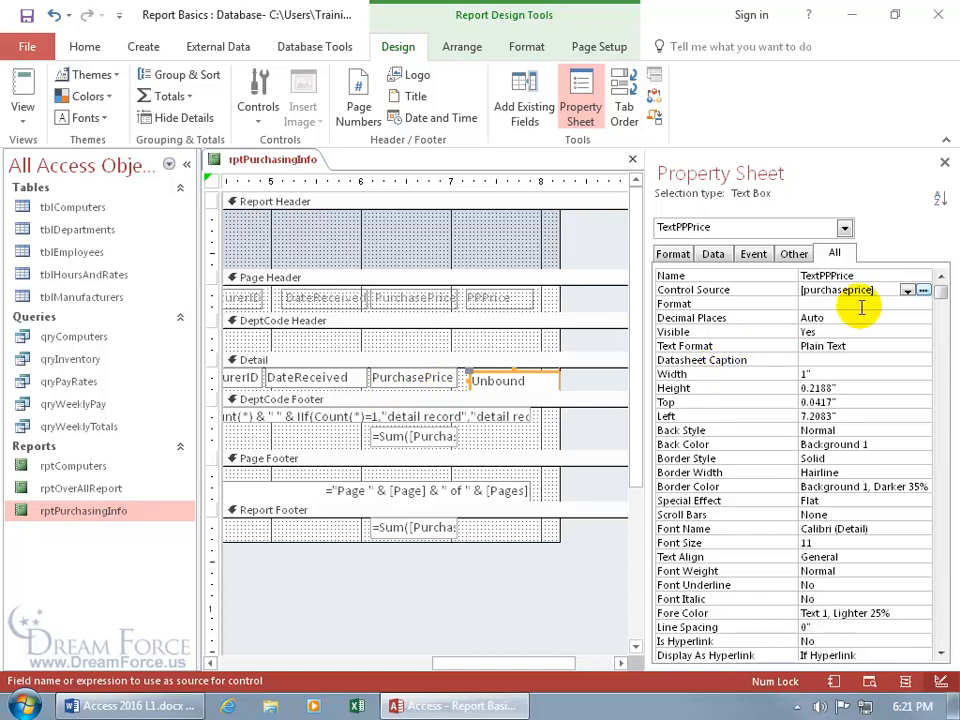
pyautogui.write('*1.05')
pyautogui.press('Return')
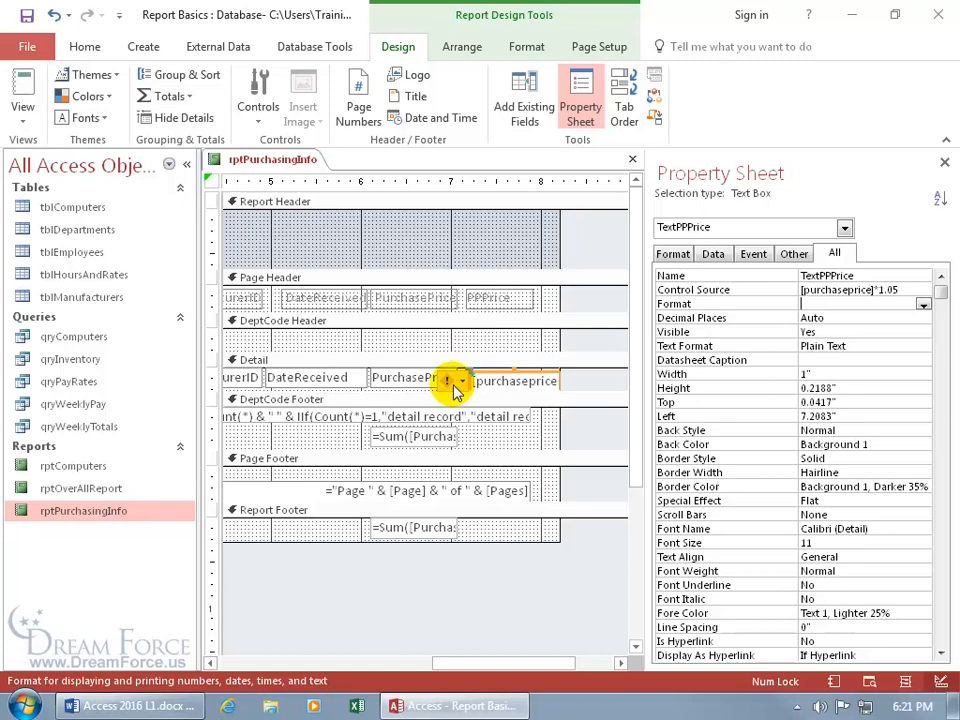
# Review the error options for TextPPPrice and correct its Control Source to =[purchaseprice]*1.05.
pyautogui.moveTo(455, 390)
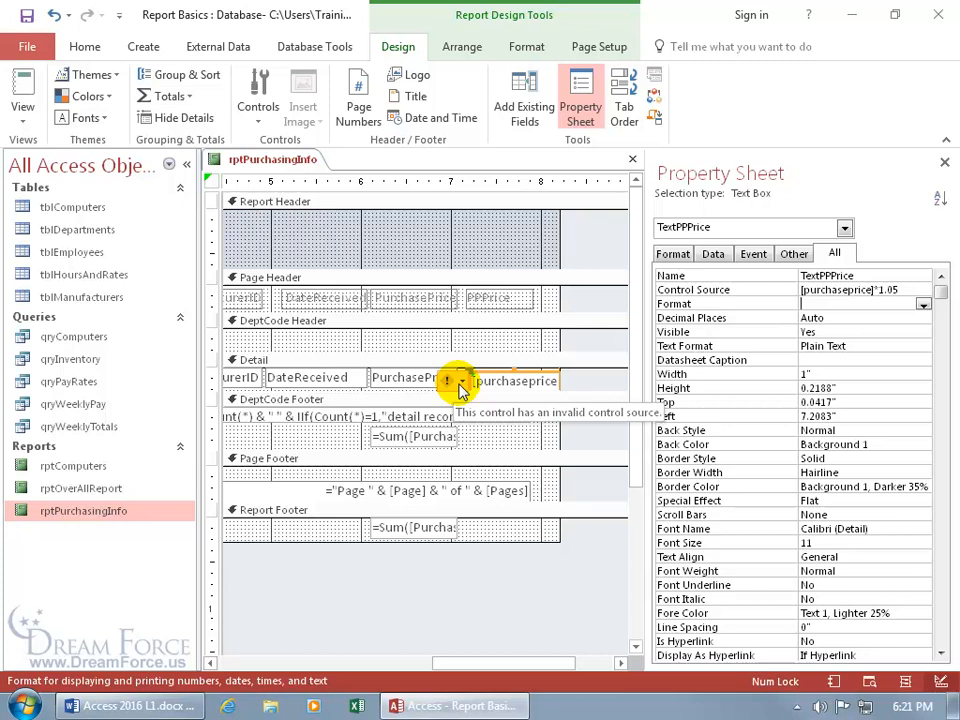
pyautogui.click(460, 383)
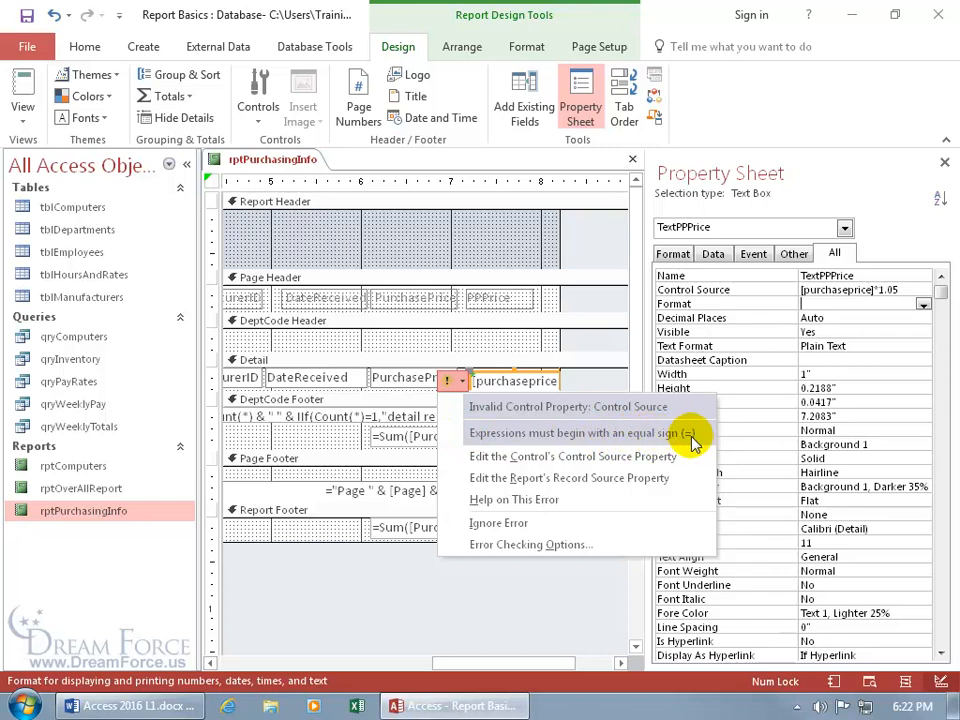
pyautogui.click(800, 289)
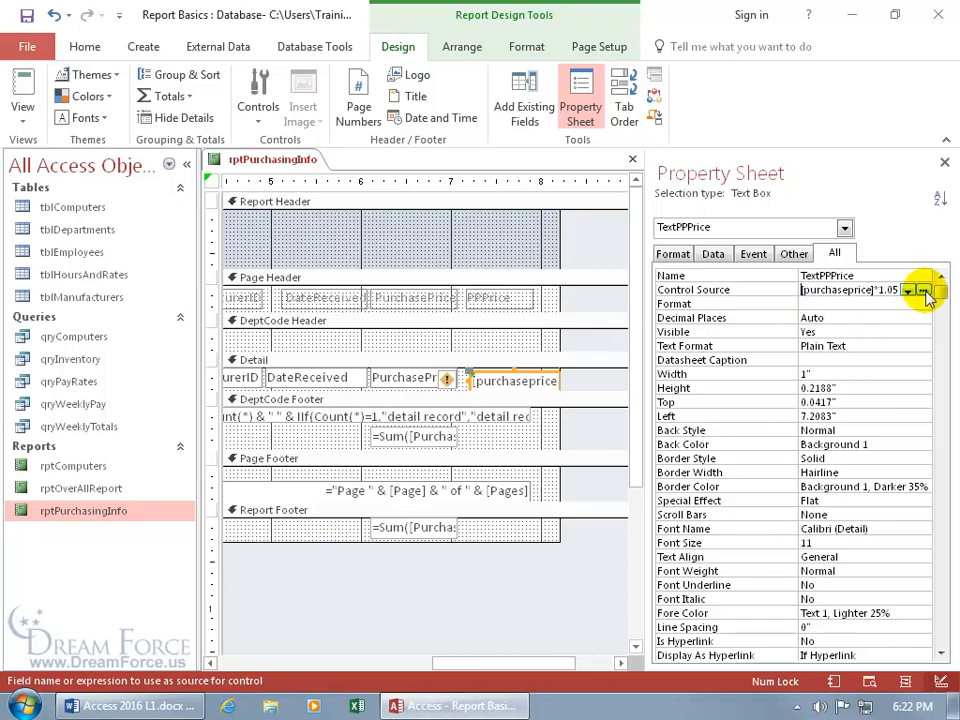
pyautogui.write('=')
pyautogui.press('Return')
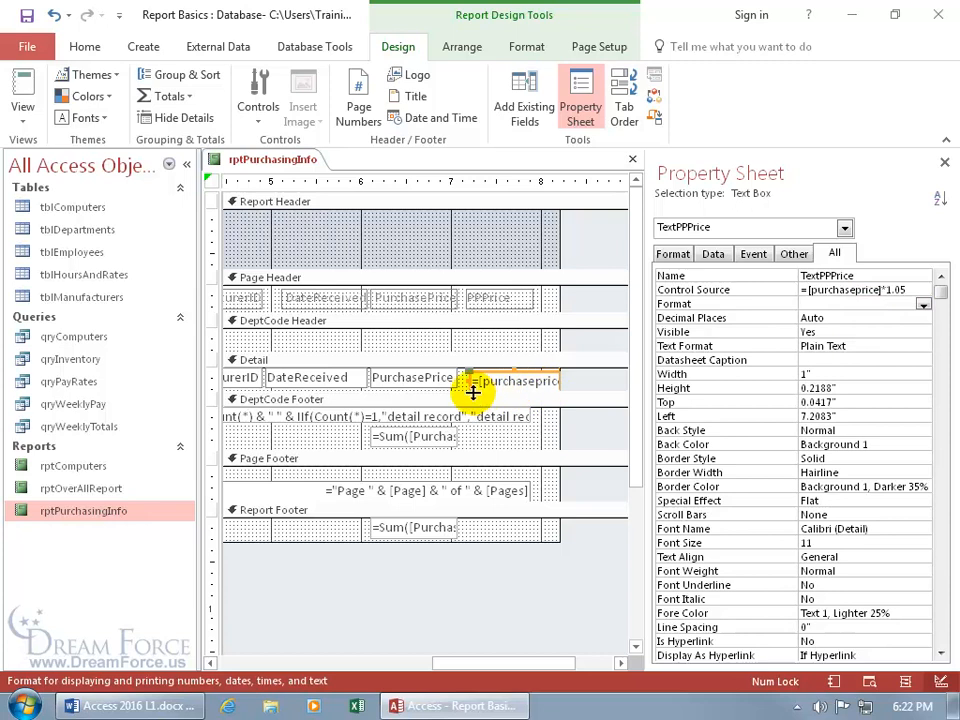
# Clear the whole expression from TextPPPrice's Control Source property again.
pyautogui.click(889, 289)
pyautogui.moveTo(891, 289); pyautogui.dragTo(772, 291)
pyautogui.press('Delete')
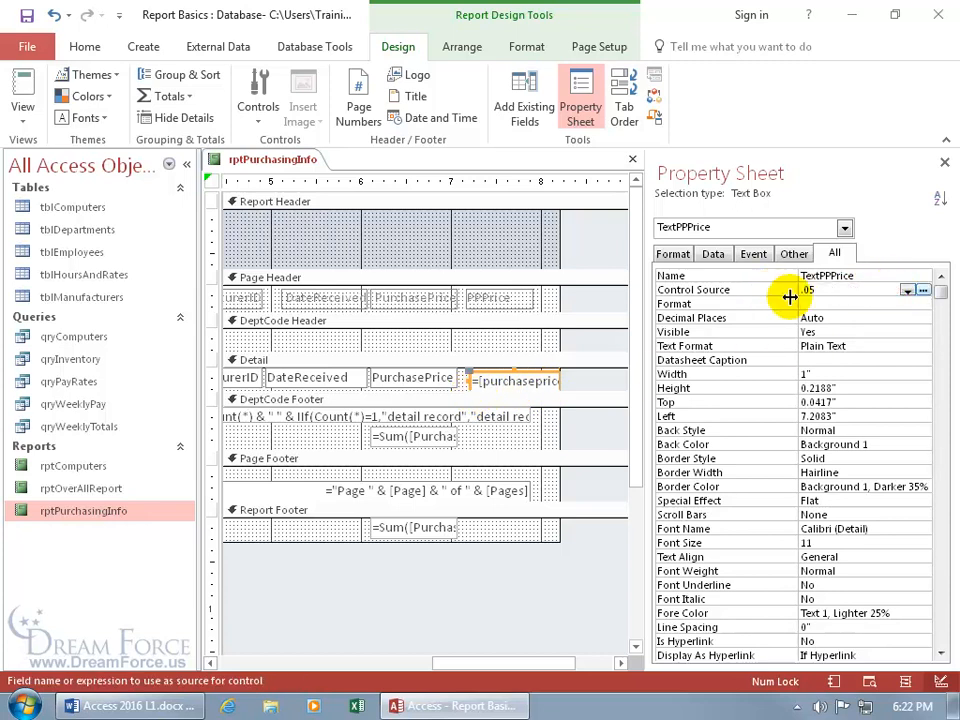
pyautogui.press('Delete')
pyautogui.press('Delete')
pyautogui.press('Delete')
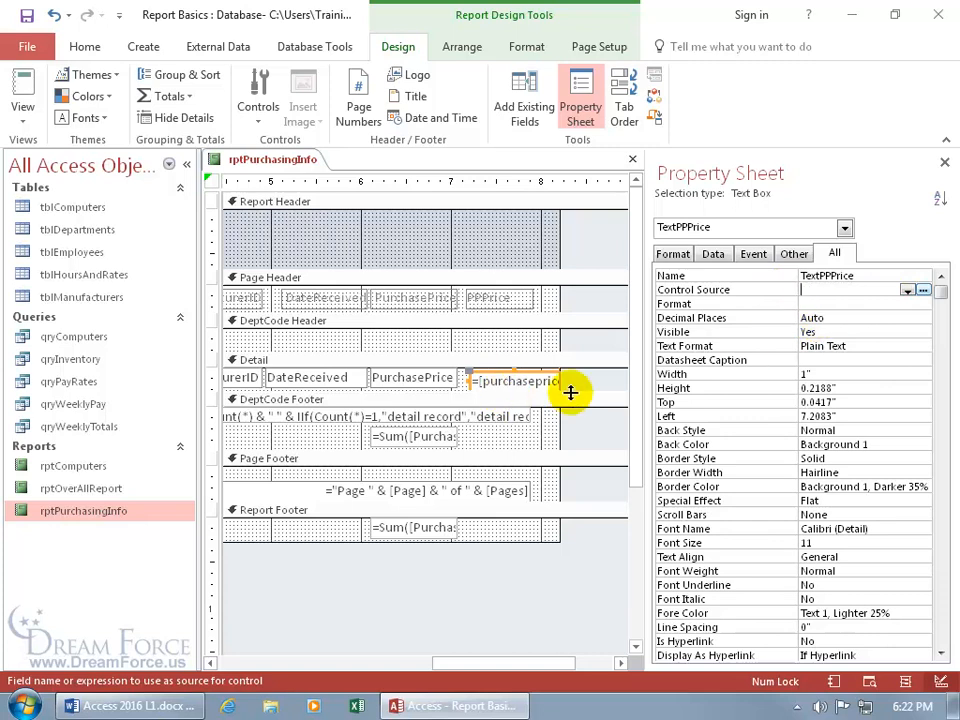
pyautogui.press('Return')
# Enter =[purchaseprice]*1.05 directly inside the TextPPPrice text box in the Detail section.
pyautogui.click(531, 381)
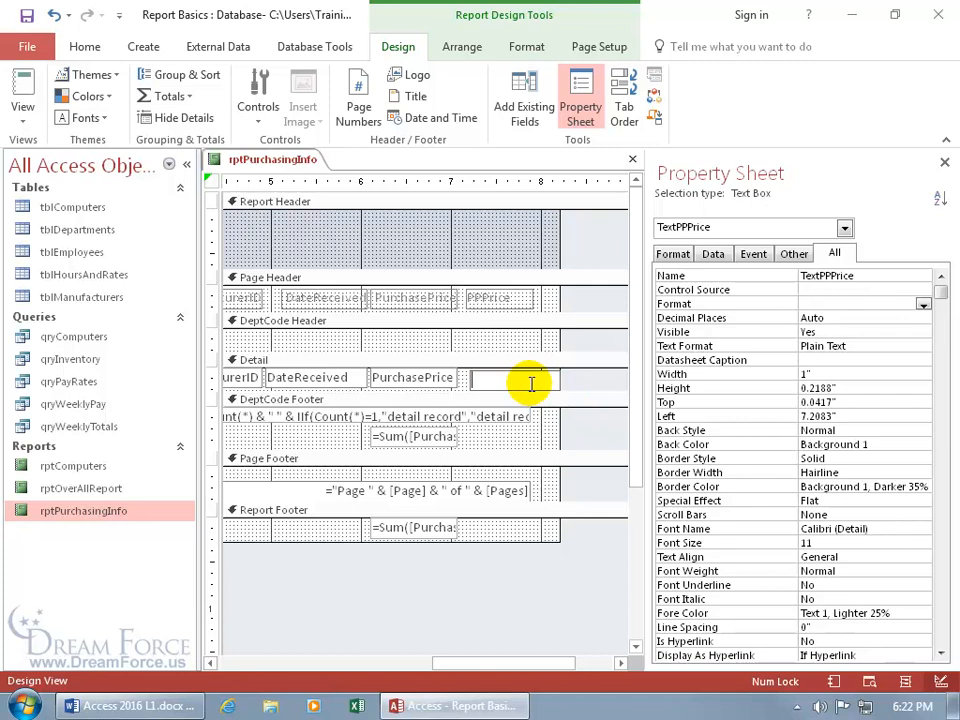
pyautogui.write('=')
pyautogui.write('[purchasep')
pyautogui.write('rice]')
pyautogui.write('*')
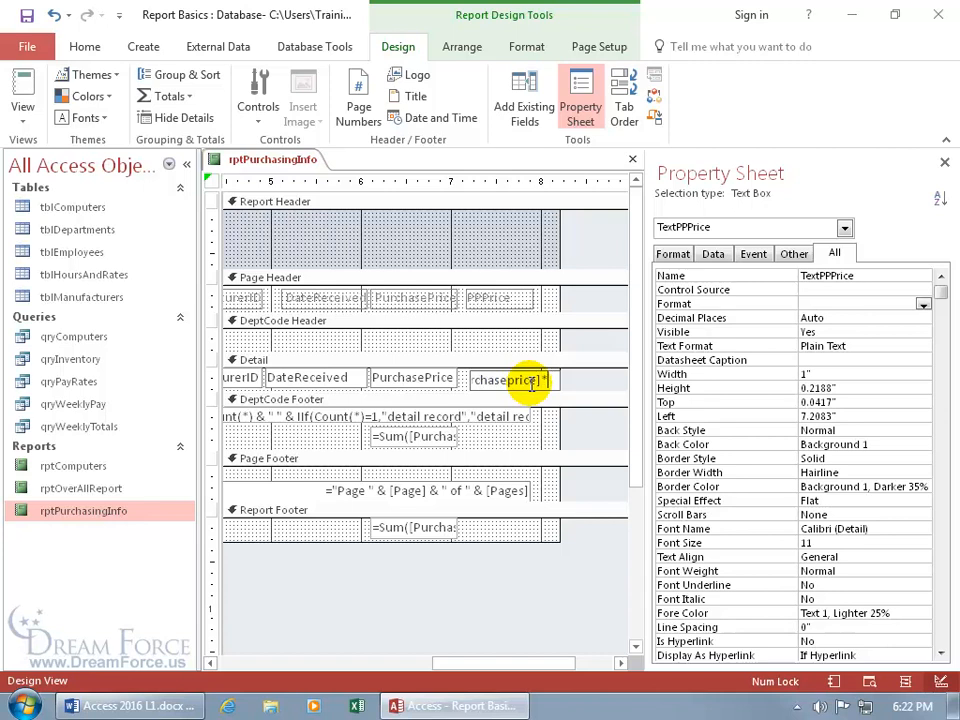
pyautogui.write('1.05')
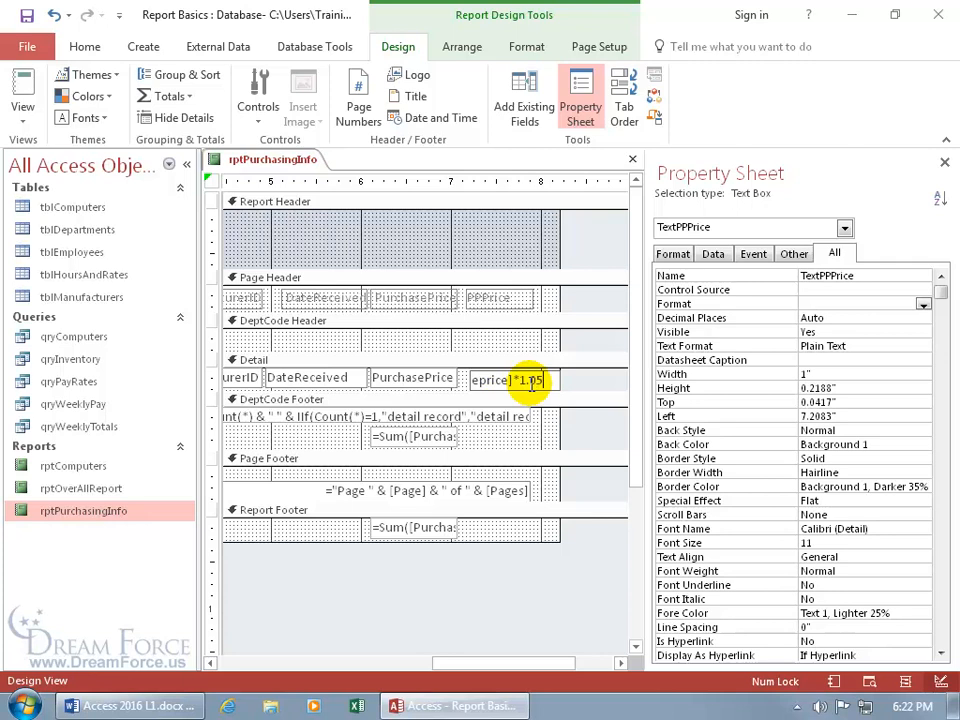
pyautogui.press('Return')
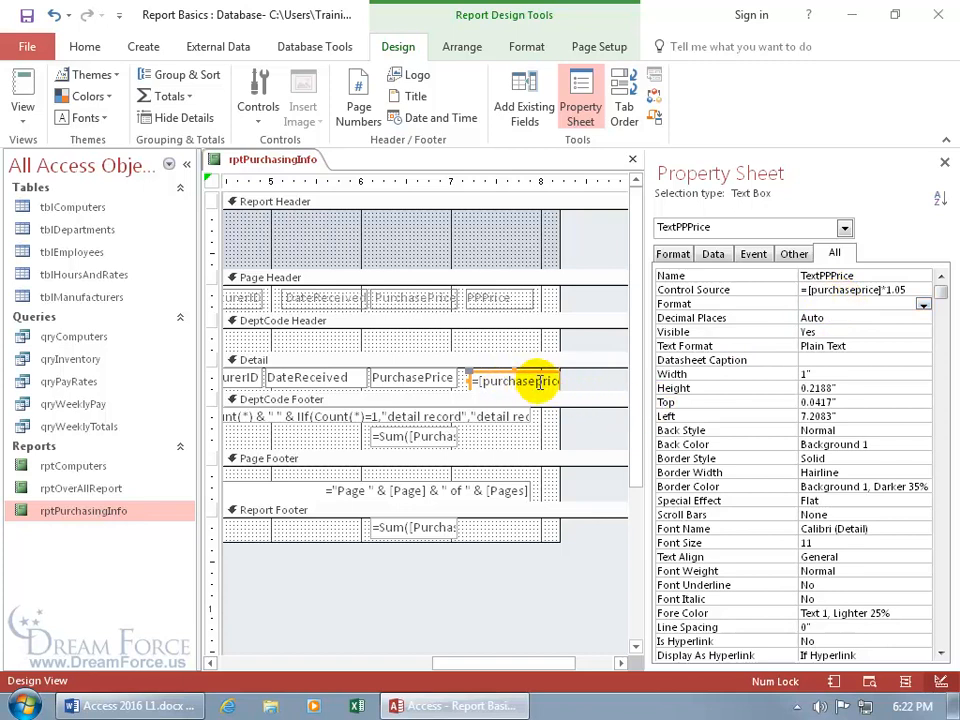
# Examine TextPPPrice's Control Source expression in the Zoom window and the Expression Builder, cancelling both.
pyautogui.rightClick(858, 291)
pyautogui.click(878, 325)
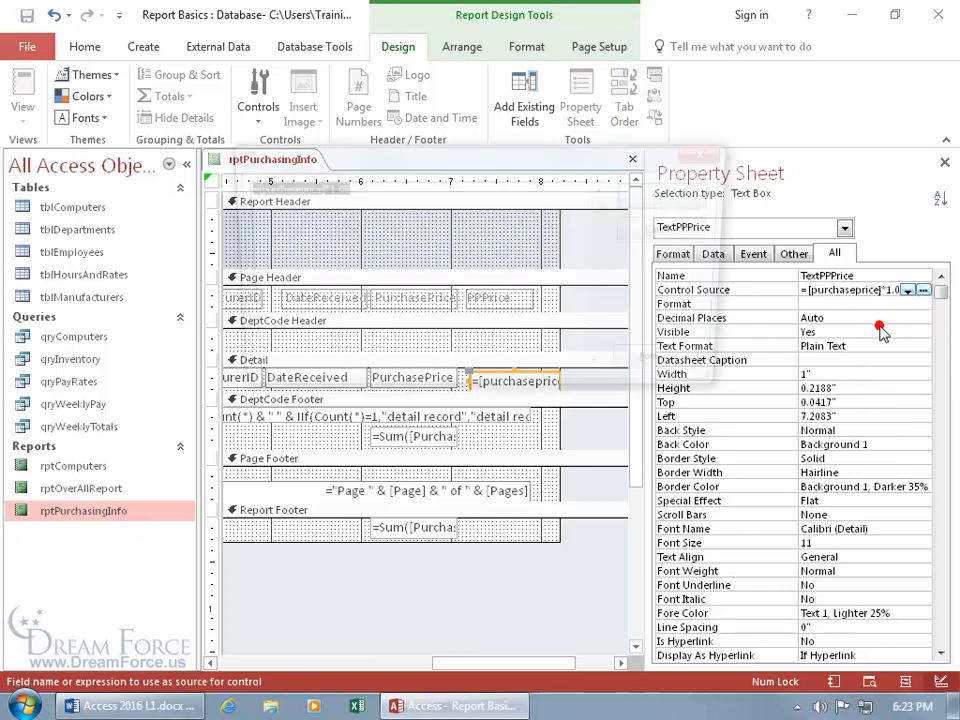
pyautogui.click(375, 187)
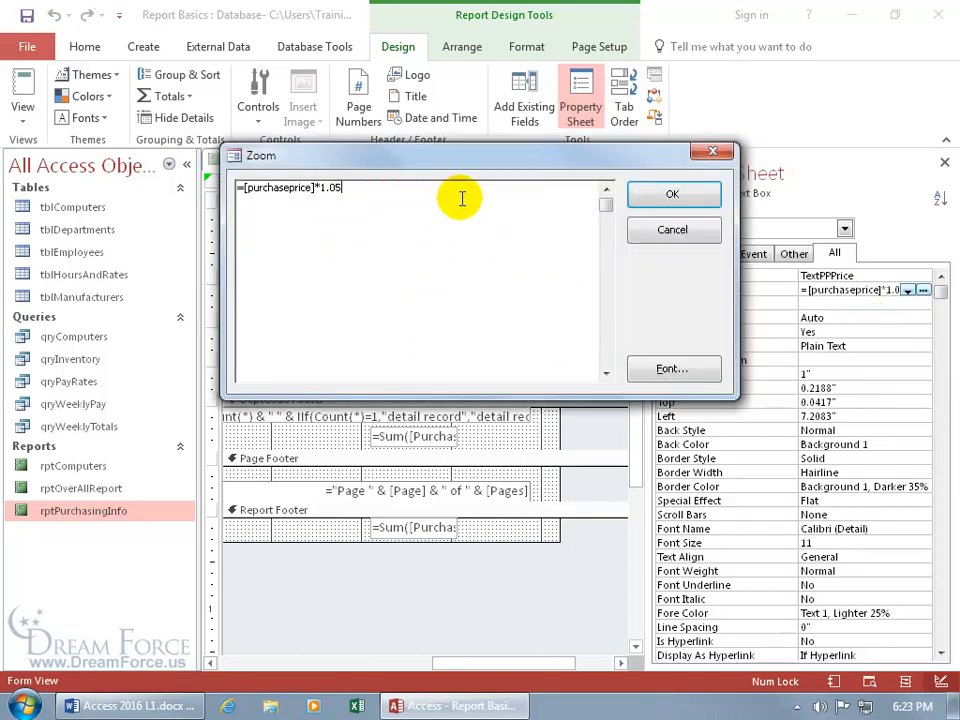
pyautogui.click(668, 232)
pyautogui.click(924, 291)
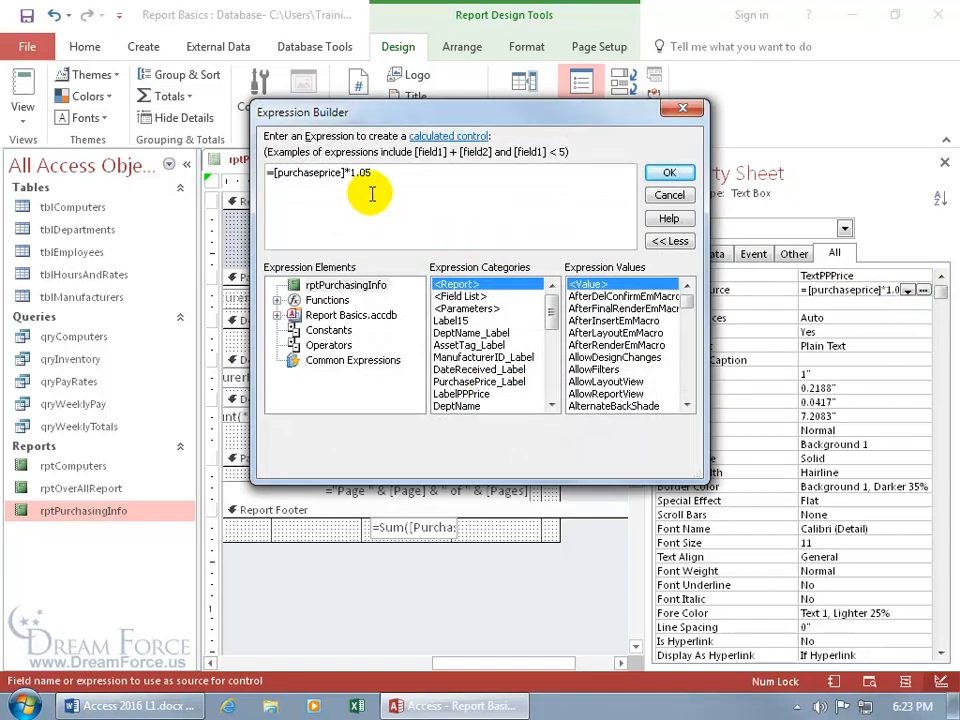
pyautogui.click(669, 195)
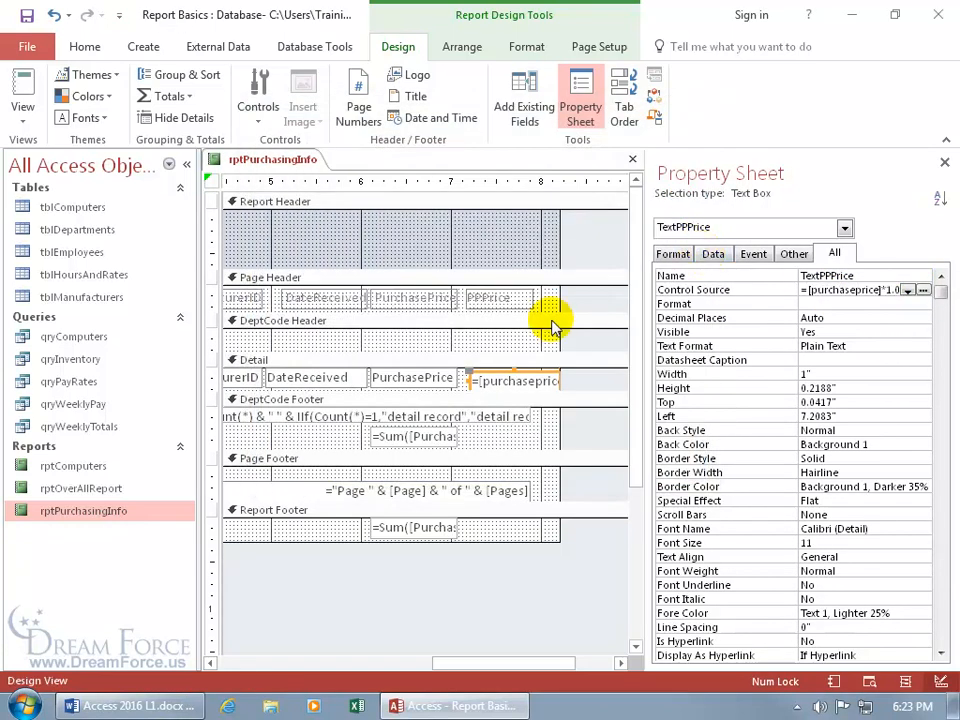
# Show rptPurchasingInfo in Report View and examine the calculated PPPrice column beside PurchasePrice.
pyautogui.click(460, 340)
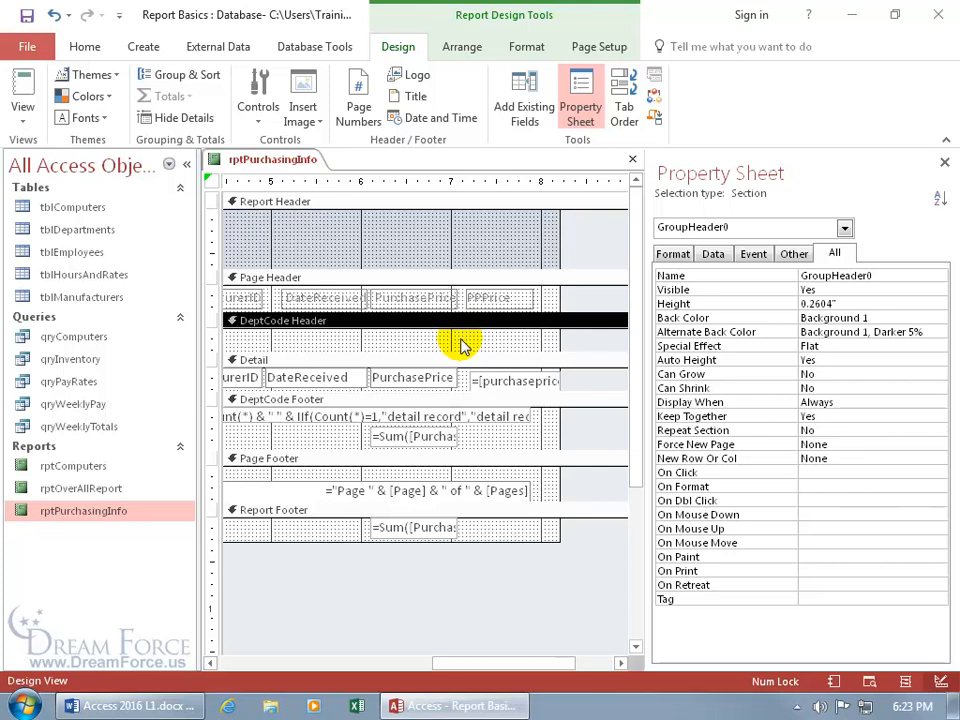
pyautogui.rightClick(257, 162)
pyautogui.click(295, 246)
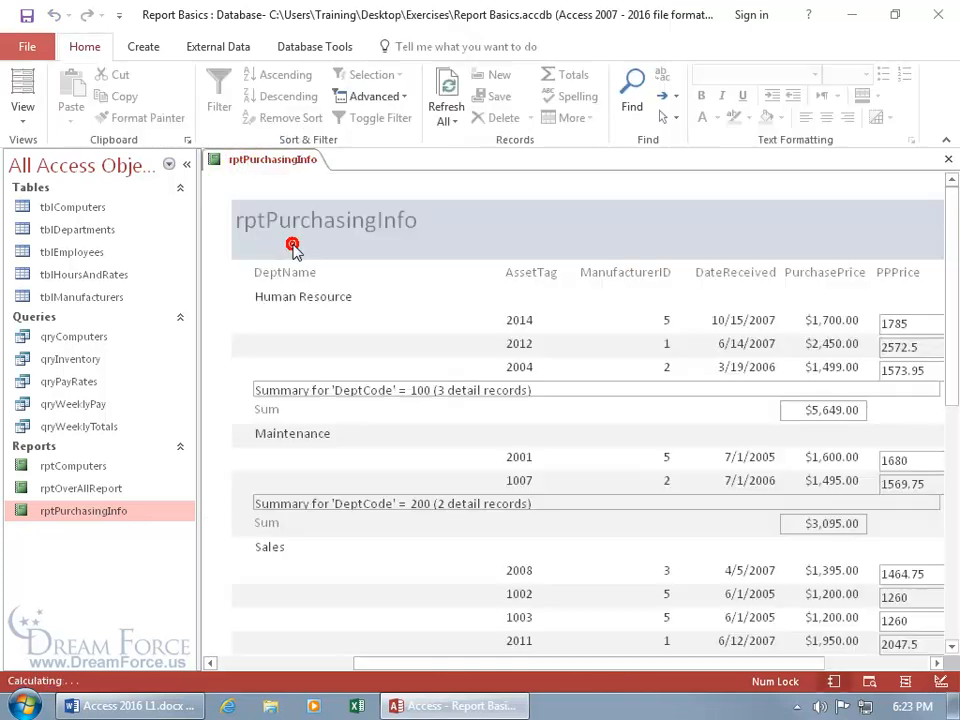
pyautogui.moveTo(531, 664); pyautogui.dragTo(608, 667)
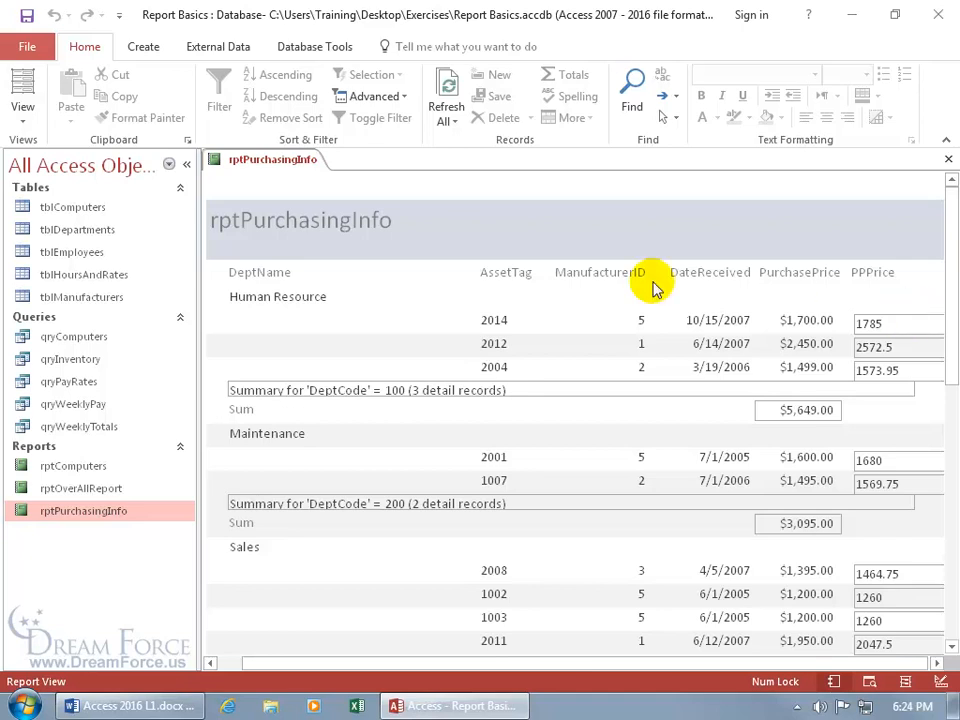
# Show rptPurchasingInfo in Print Preview as whole pages and page through to page 4 to check for overflow.
pyautogui.rightClick(253, 162)
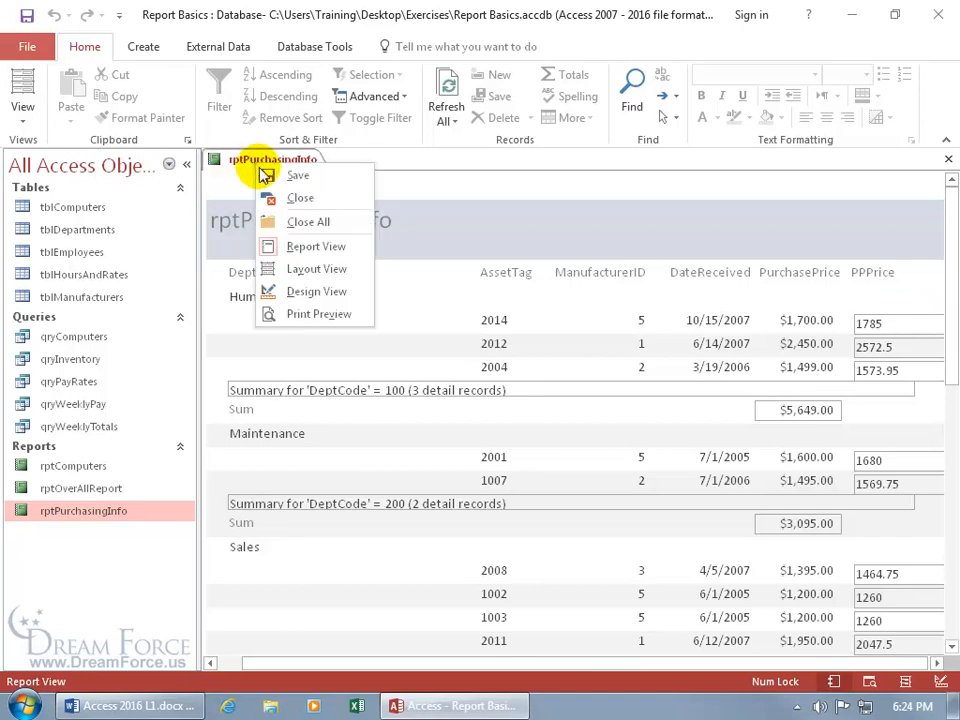
pyautogui.click(301, 311)
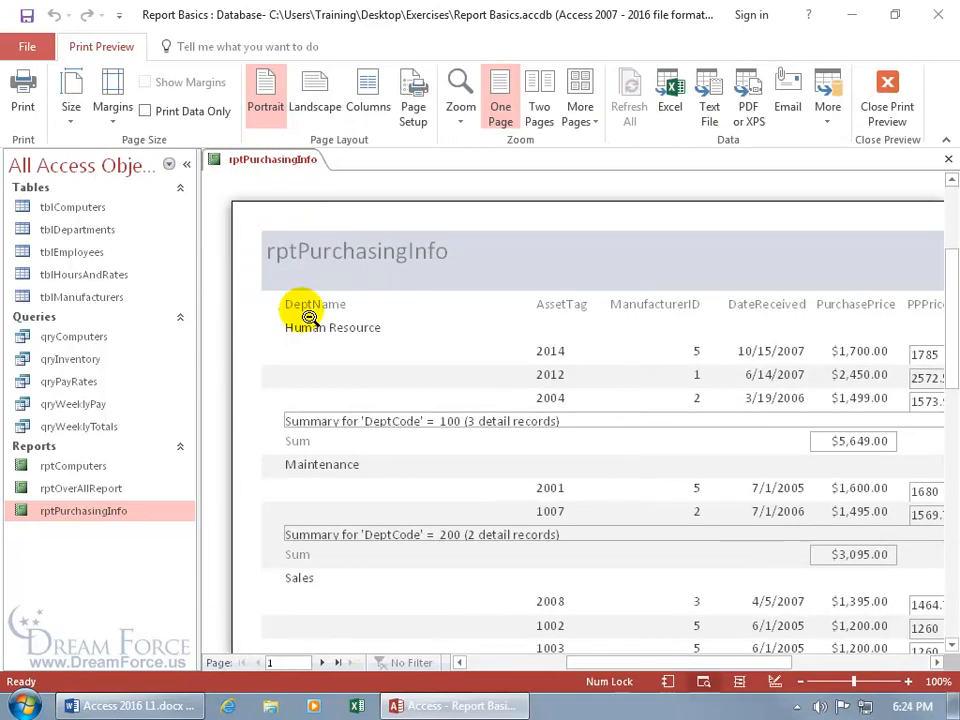
pyautogui.click(309, 316)
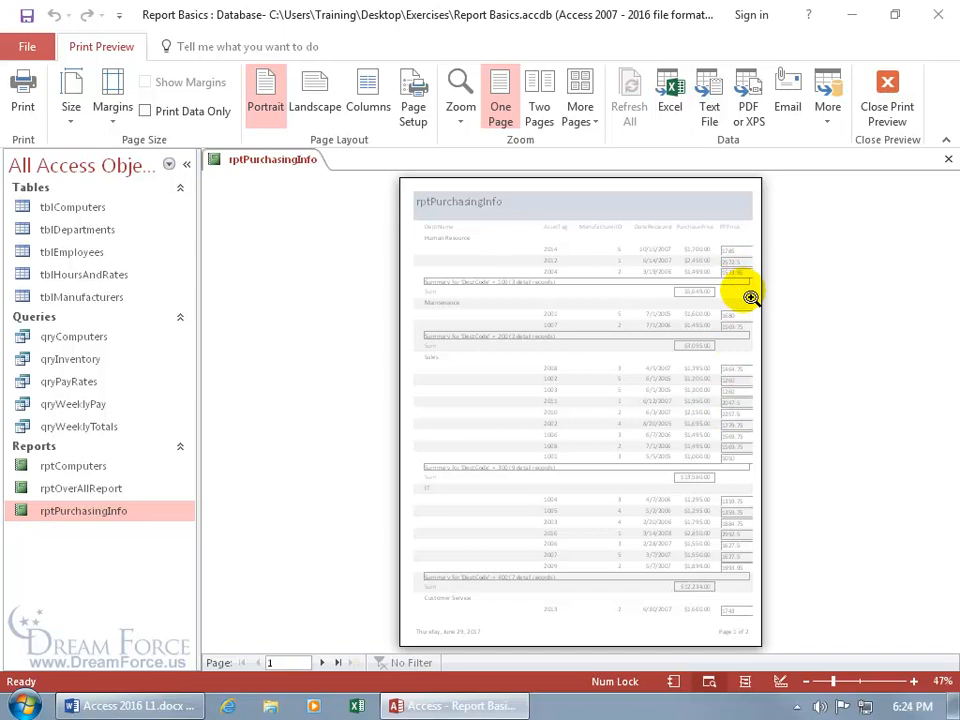
pyautogui.click(322, 662)
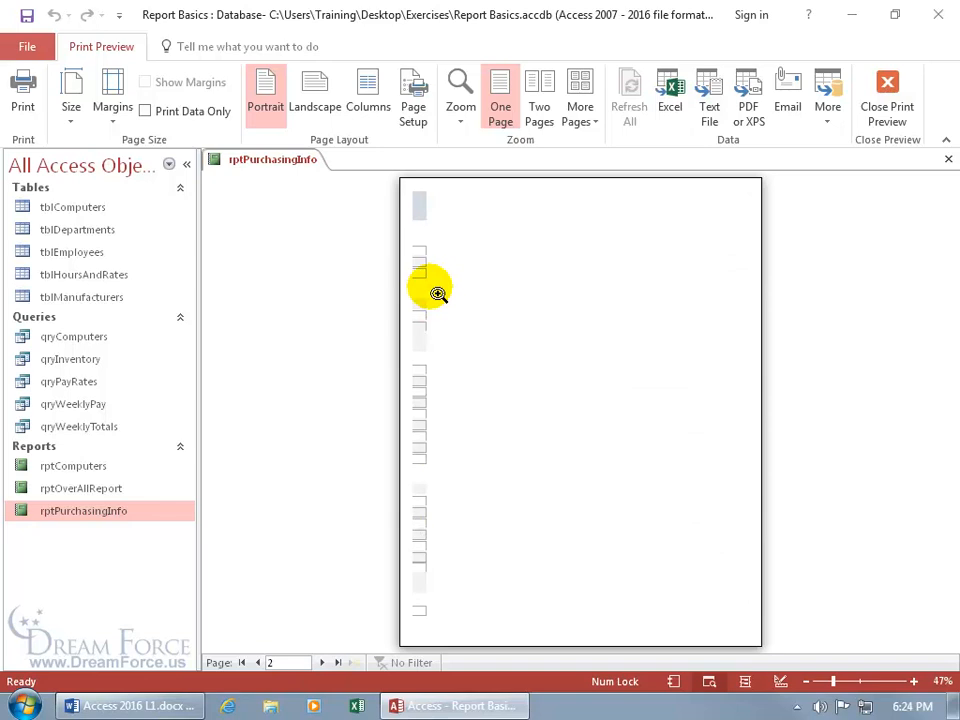
pyautogui.click(322, 663)
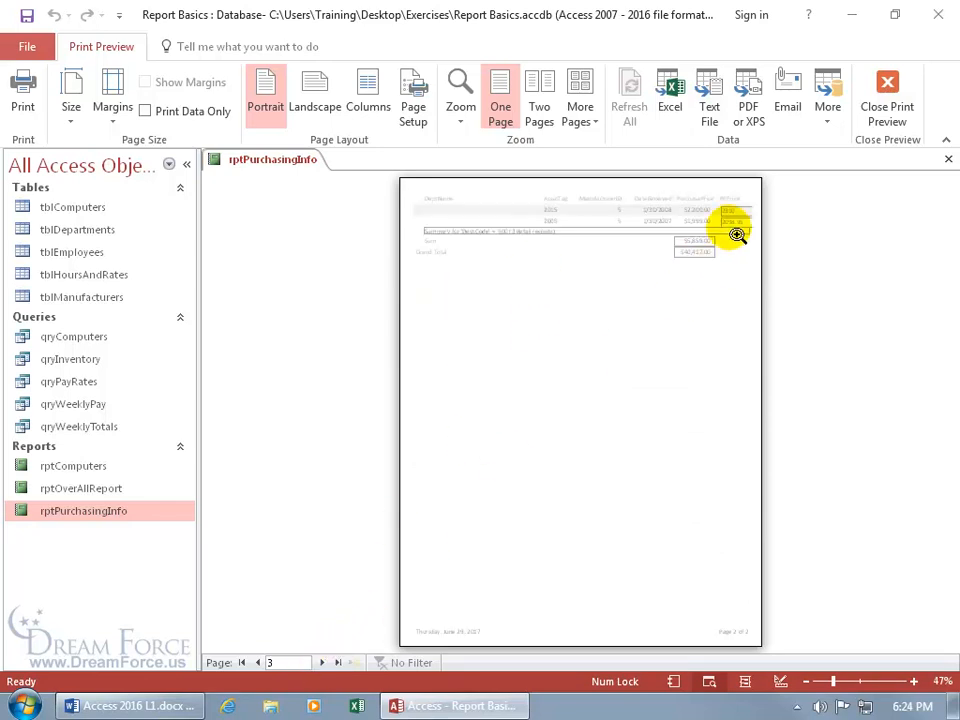
pyautogui.click(331, 661)
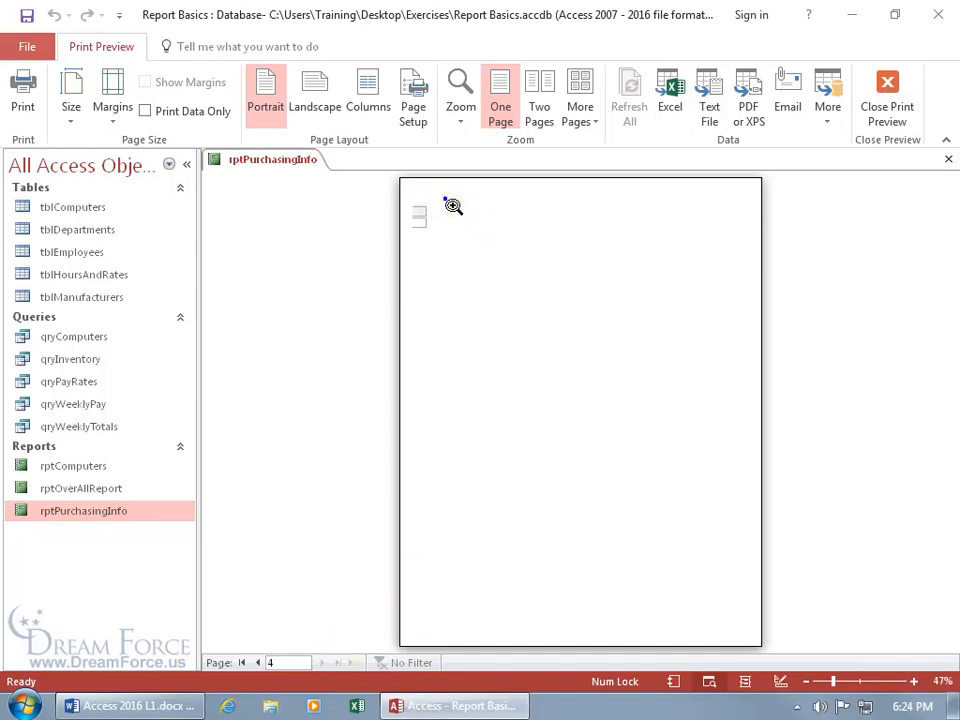
# Return rptPurchasingInfo to Design View and close the Property Sheet to make room for the layout.
pyautogui.rightClick(445, 203)
pyautogui.click(481, 256)
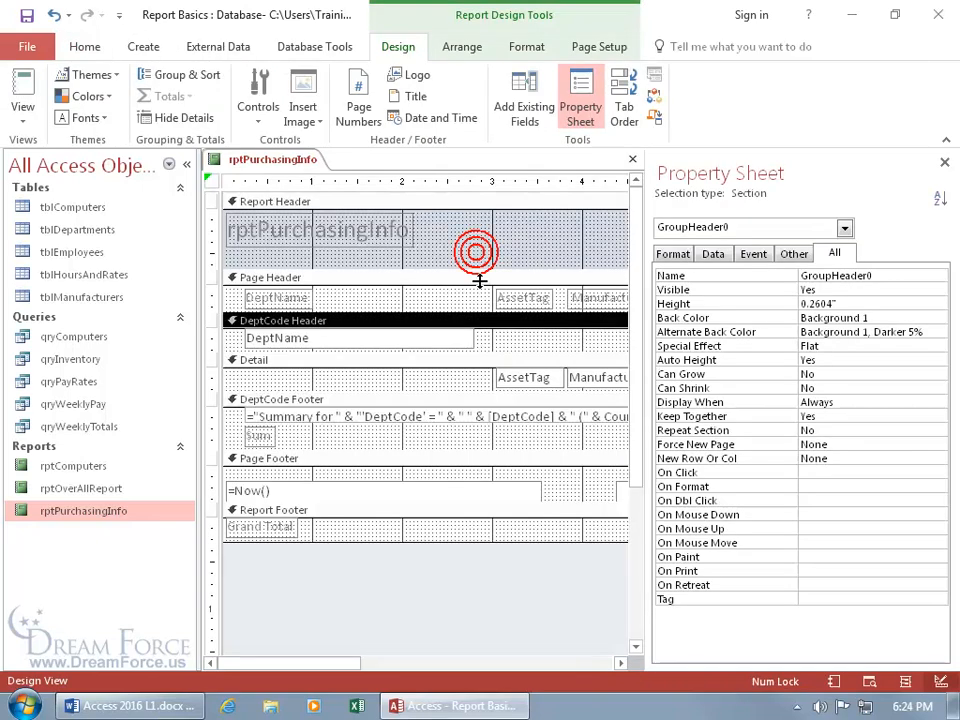
pyautogui.click(937, 165)
pyautogui.moveTo(531, 663); pyautogui.dragTo(778, 662)
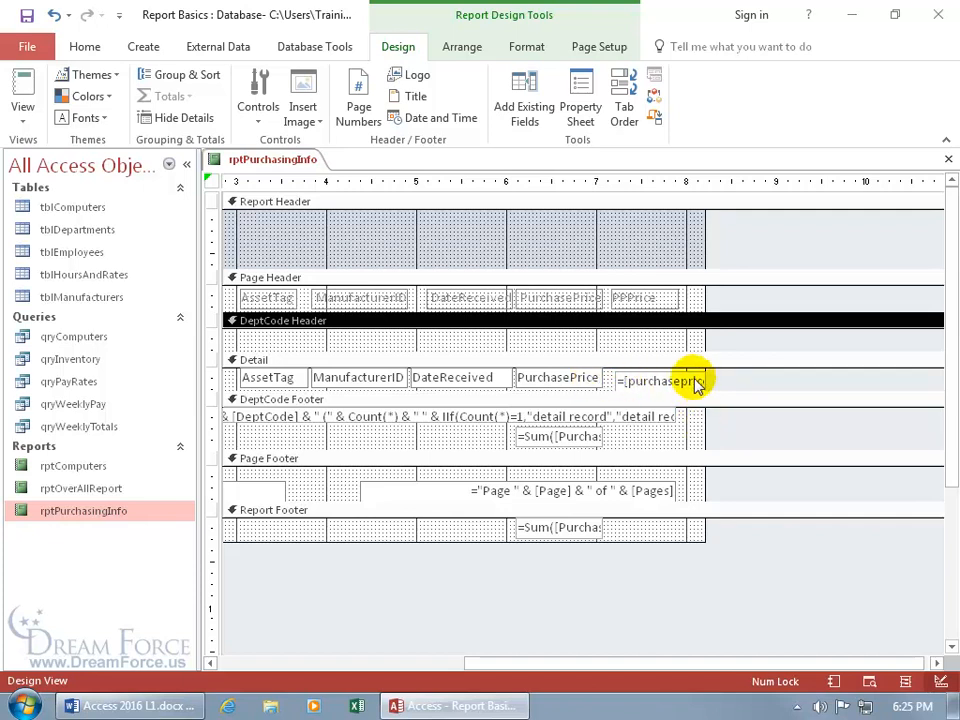
# Shift the AssetTag through PPPrice labels and text boxes left by about 0.35 inch, and extend the report width to 8.375 inches.
pyautogui.moveTo(333, 352); pyautogui.dragTo(808, 388)
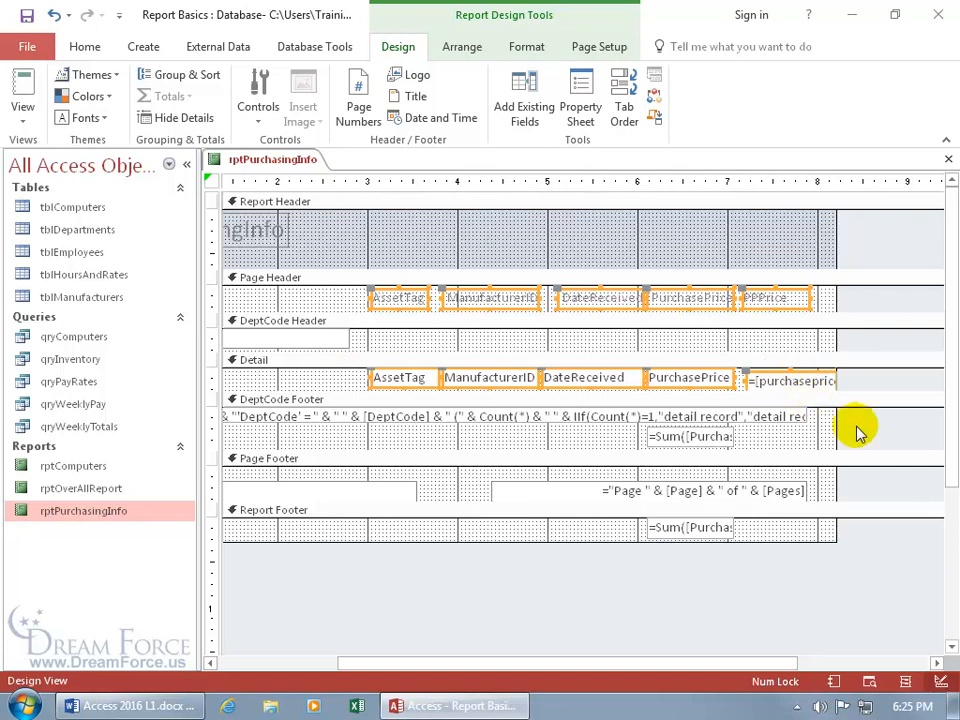
pyautogui.press('Left')
pyautogui.press('Left')
pyautogui.press('Left')
pyautogui.press('Left')
pyautogui.press('Left')
pyautogui.press('Left')
pyautogui.press('Left')
pyautogui.press('Left')
pyautogui.press('Left')
pyautogui.press('Left')
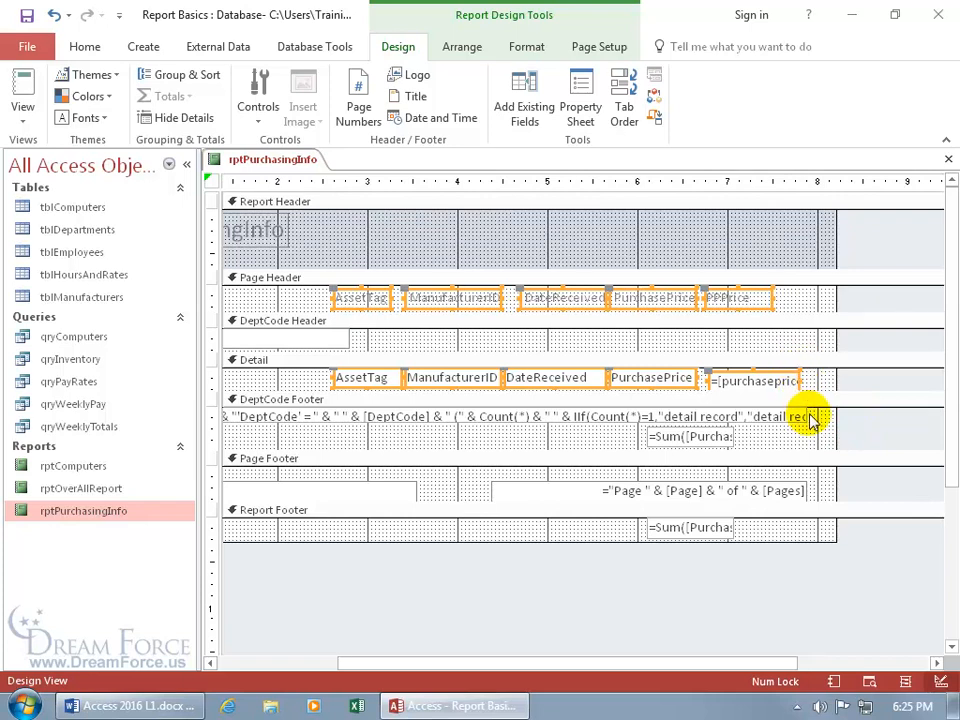
pyautogui.click(792, 342)
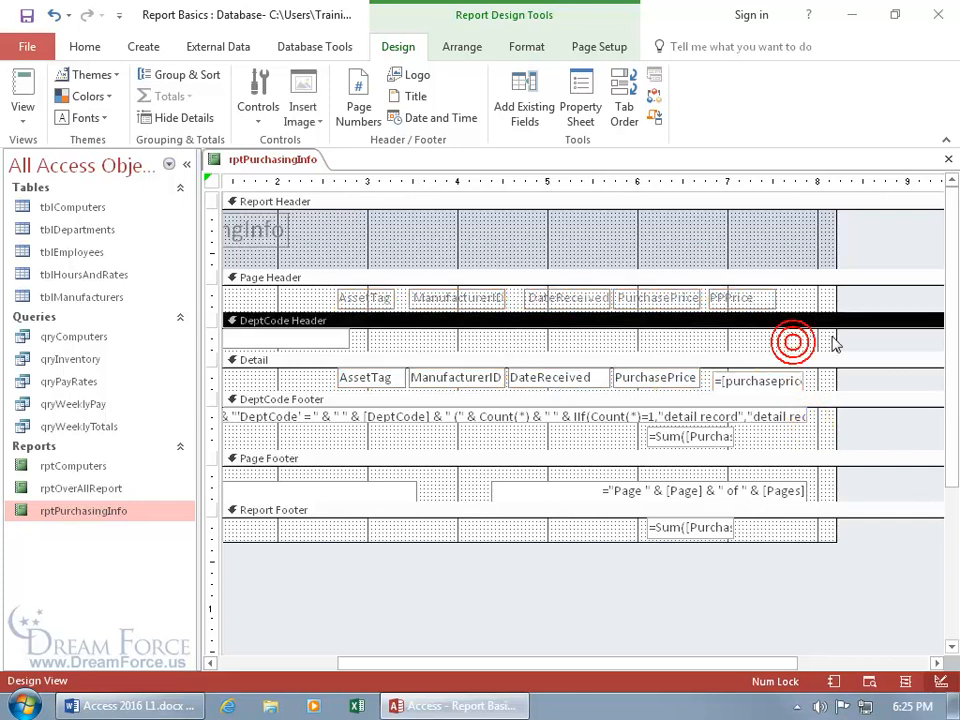
pyautogui.moveTo(836, 339)
pyautogui.mouseDown()
pyautogui.moveTo(797, 339)
pyautogui.moveTo(850, 340)
pyautogui.mouseUp()
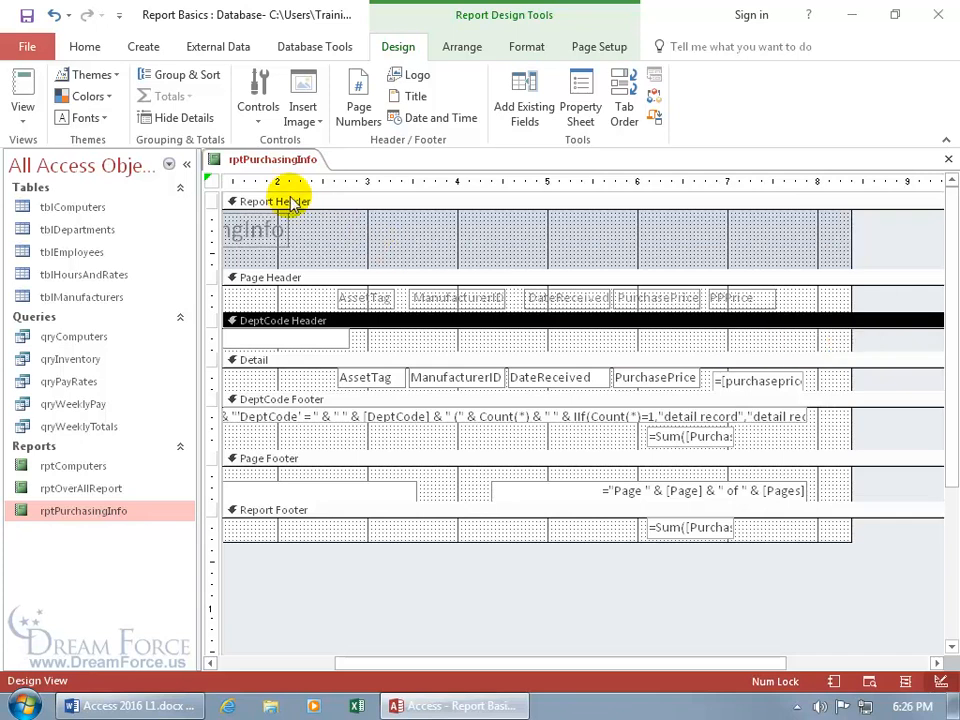
# Review the report's and LabelPPPrice's properties, reselect the whole report, and close the Property Sheet.
pyautogui.click(212, 183)
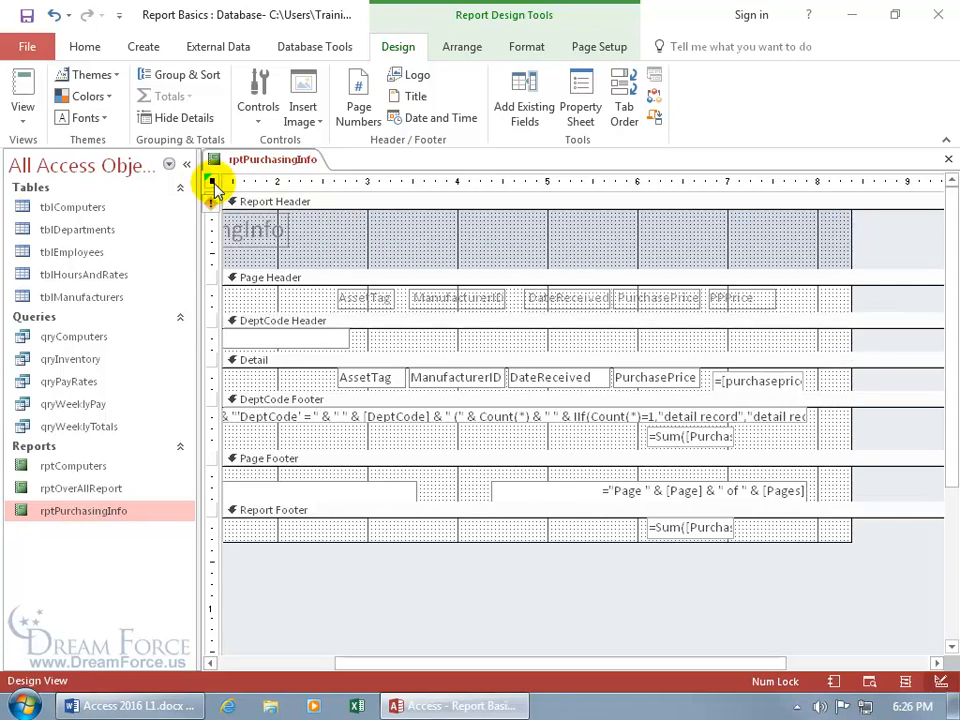
pyautogui.doubleClick(212, 183)
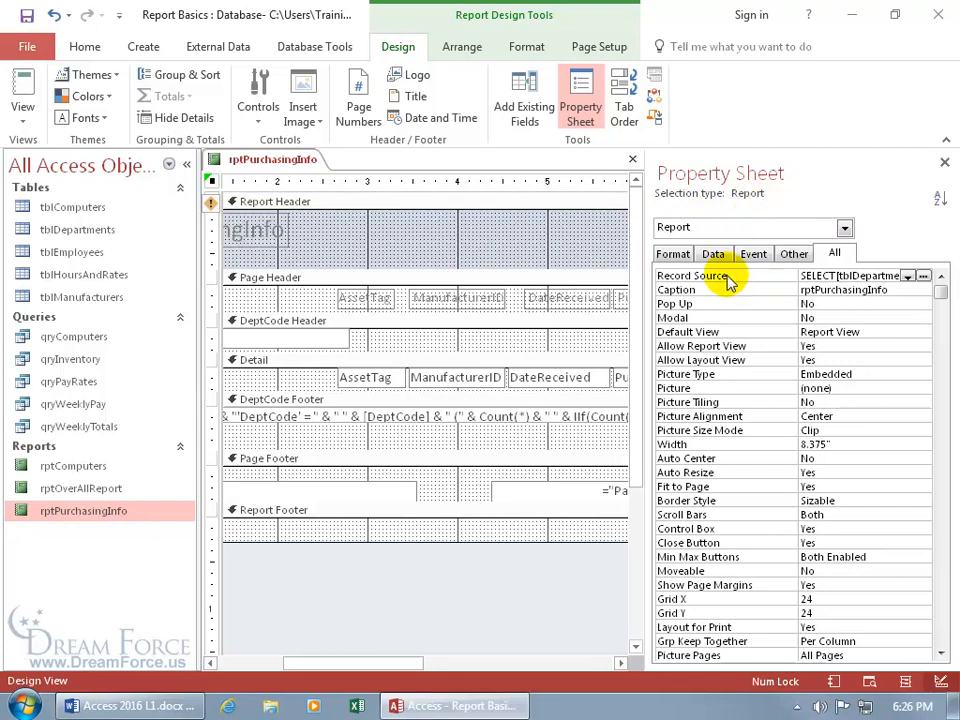
pyautogui.click(845, 228)
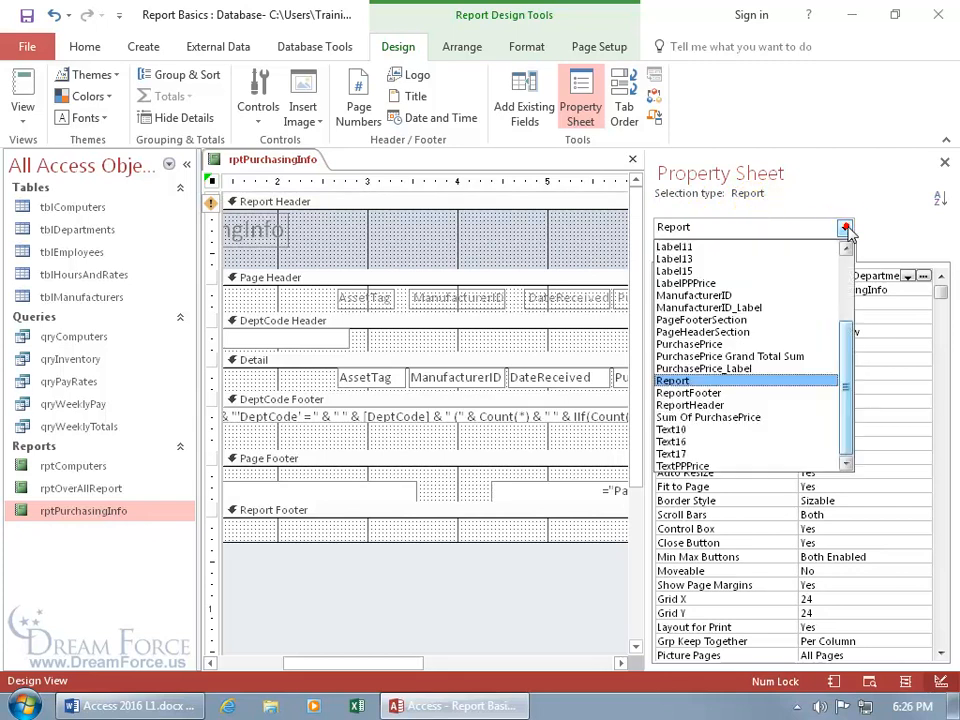
pyautogui.click(741, 283)
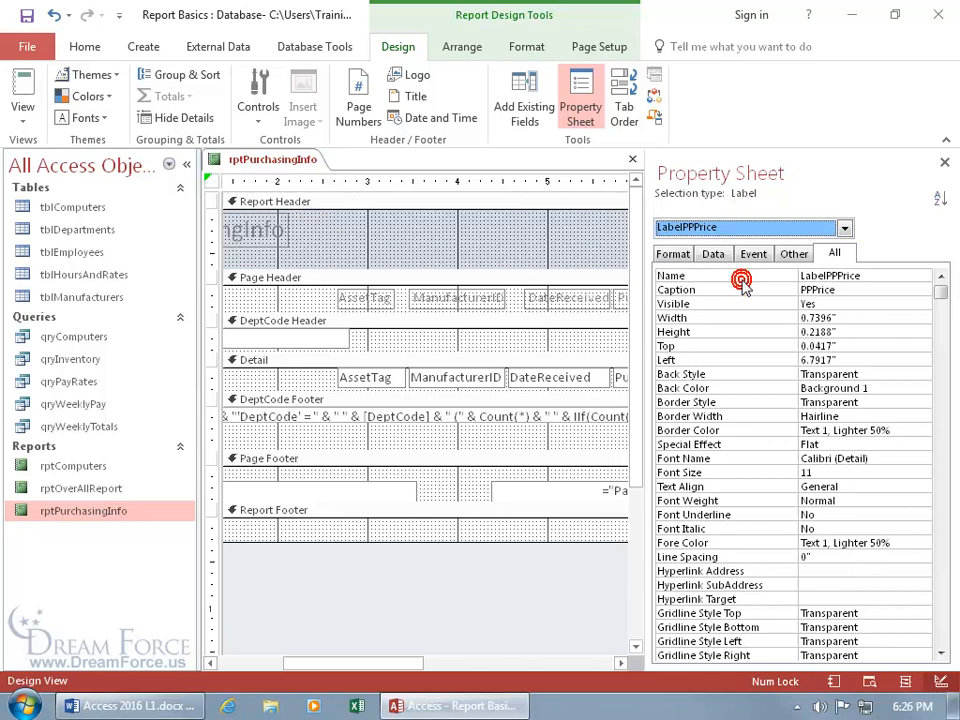
pyautogui.click(213, 182)
pyautogui.click(213, 186)
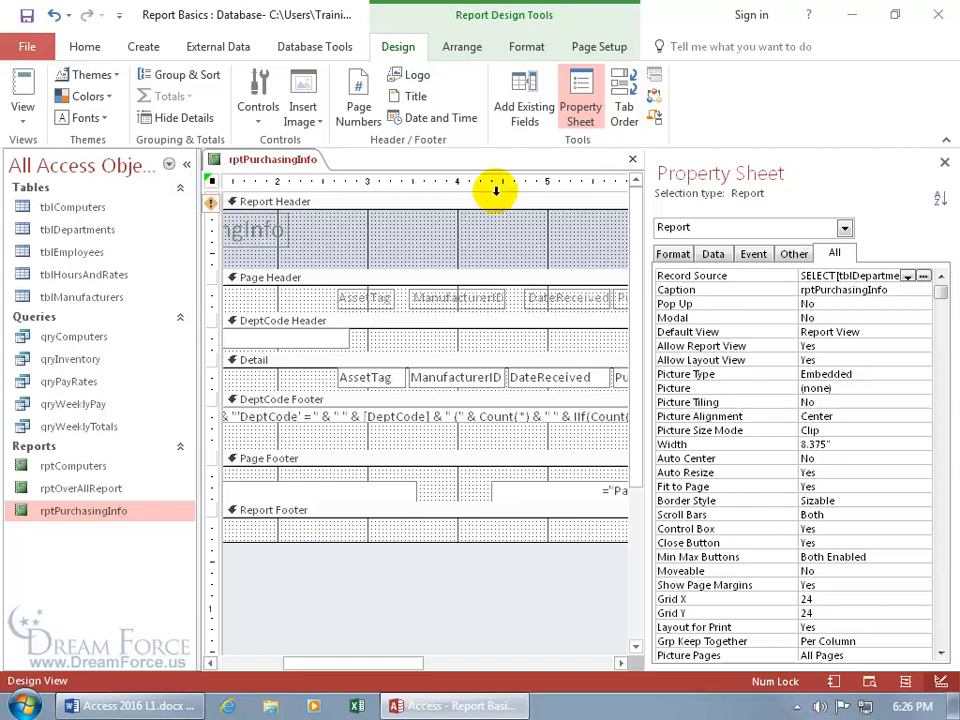
pyautogui.click(945, 163)
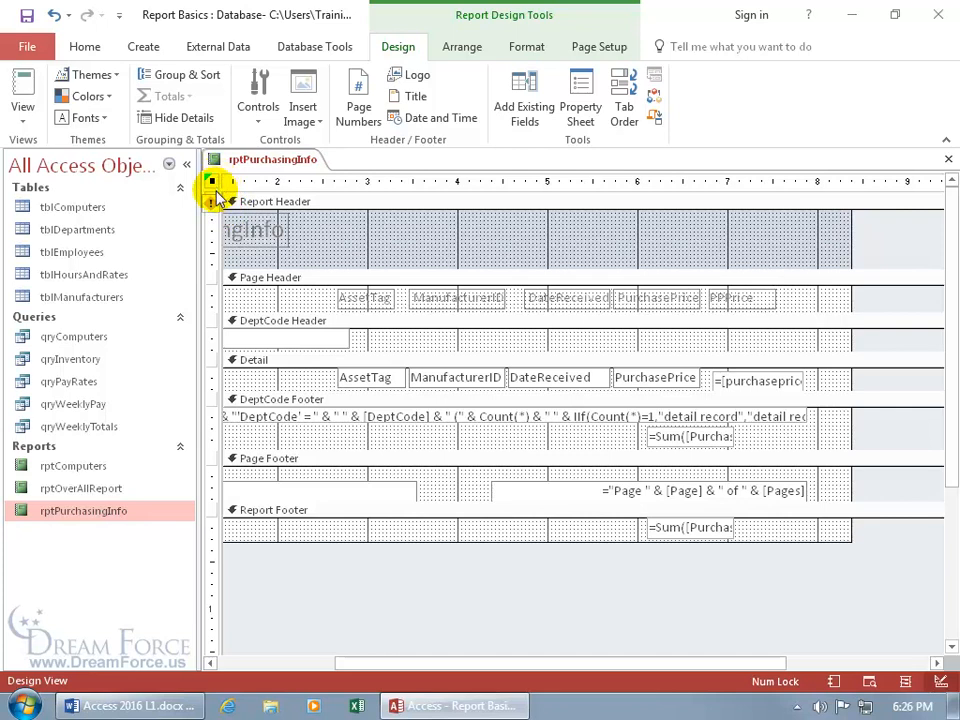
# Check the report-width error options without applying one, and narrow the report to about 7.875 inches.
pyautogui.moveTo(215, 210)
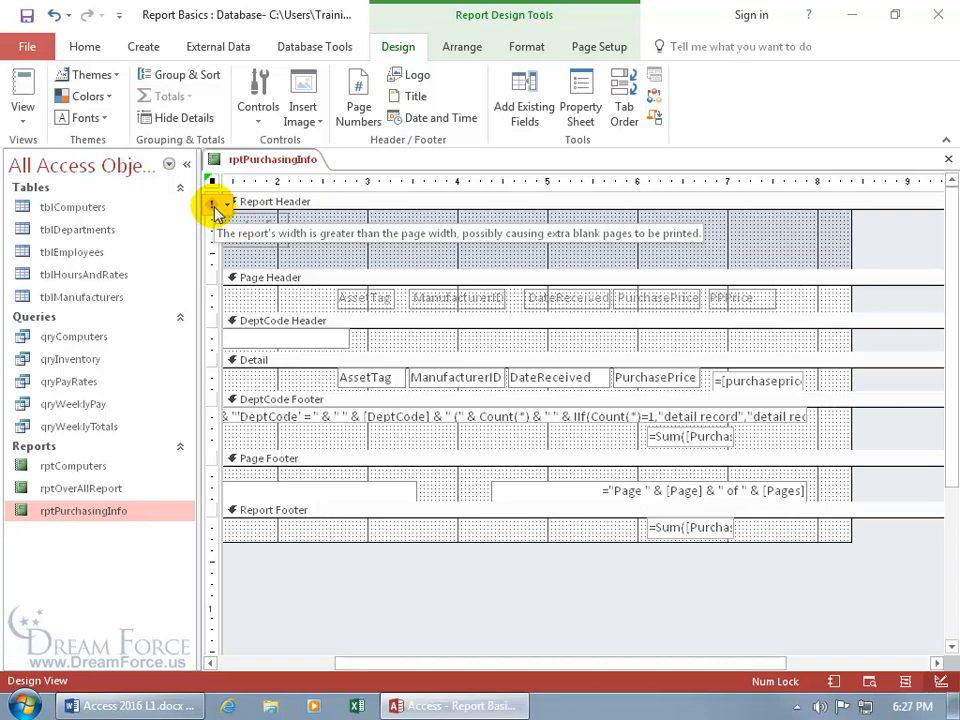
pyautogui.click(215, 207)
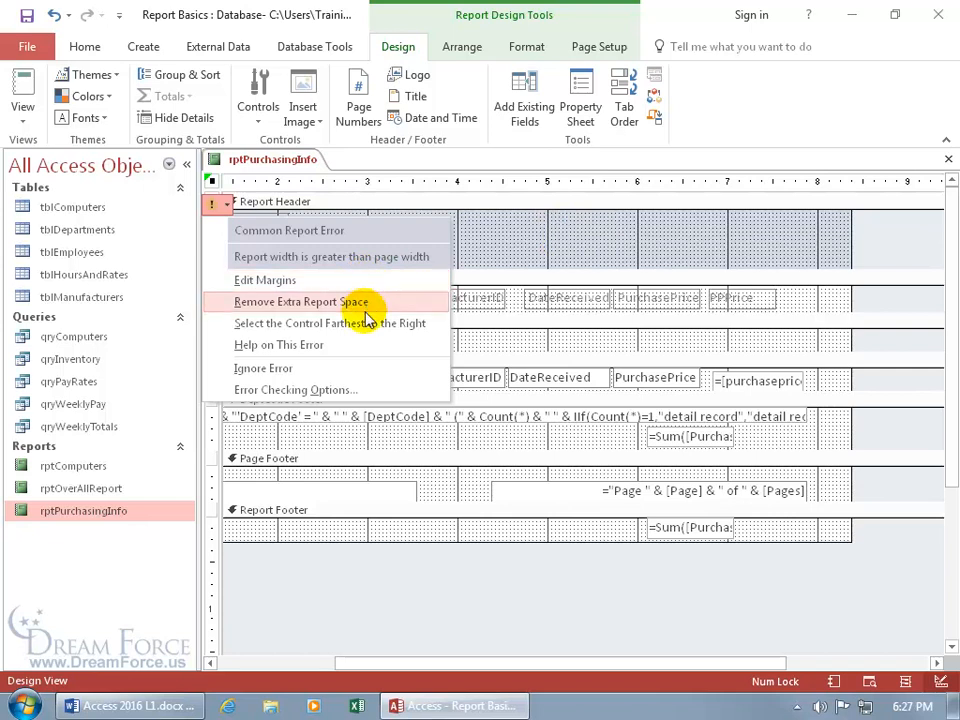
pyautogui.click(505, 245)
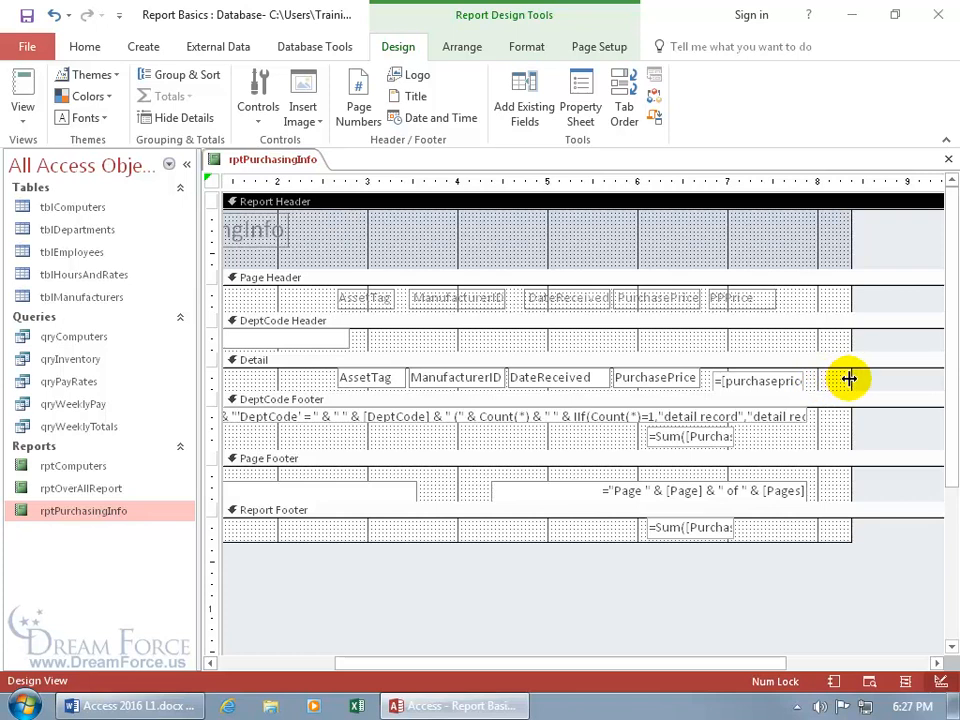
pyautogui.moveTo(848, 378); pyautogui.dragTo(806, 377)
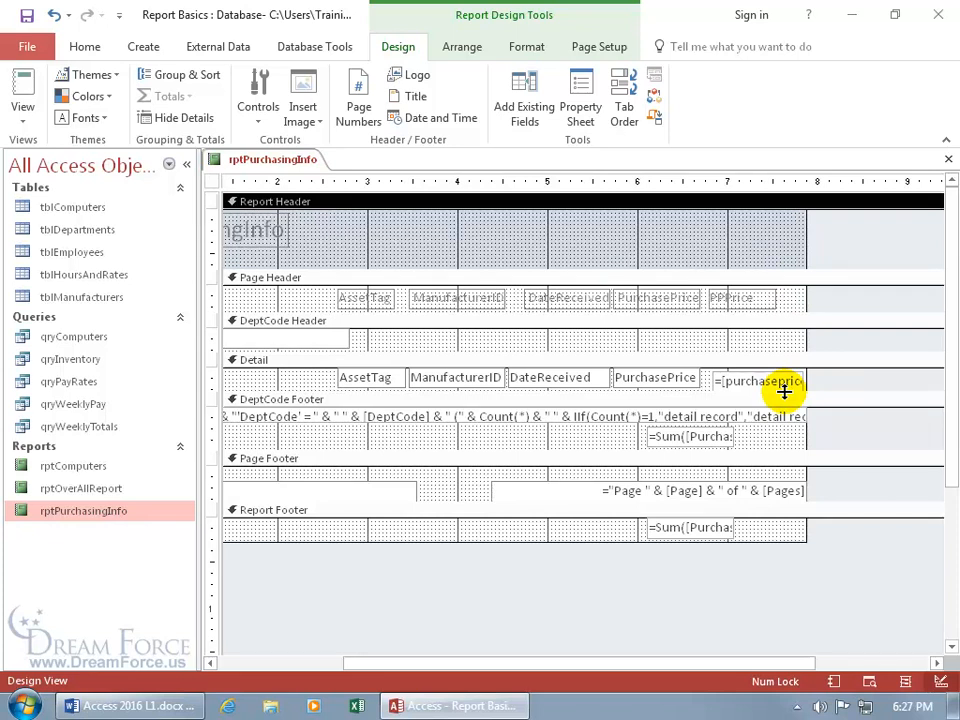
# Show rptPurchasingInfo in Print Preview and page to page 2 to check how it fits the paper.
pyautogui.rightClick(259, 160)
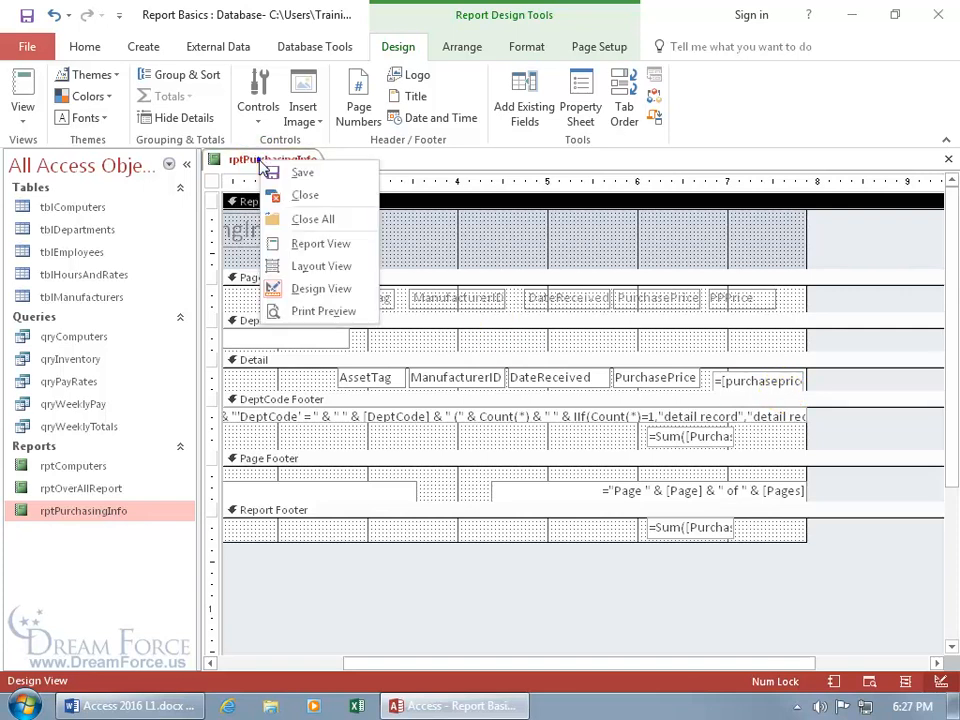
pyautogui.click(309, 309)
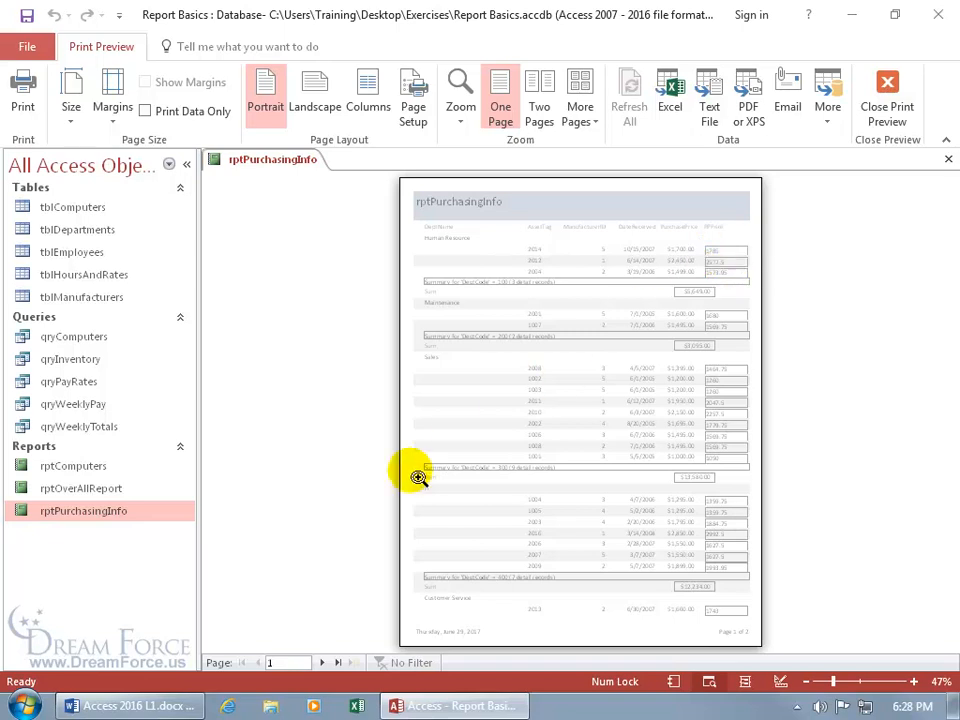
pyautogui.click(322, 667)
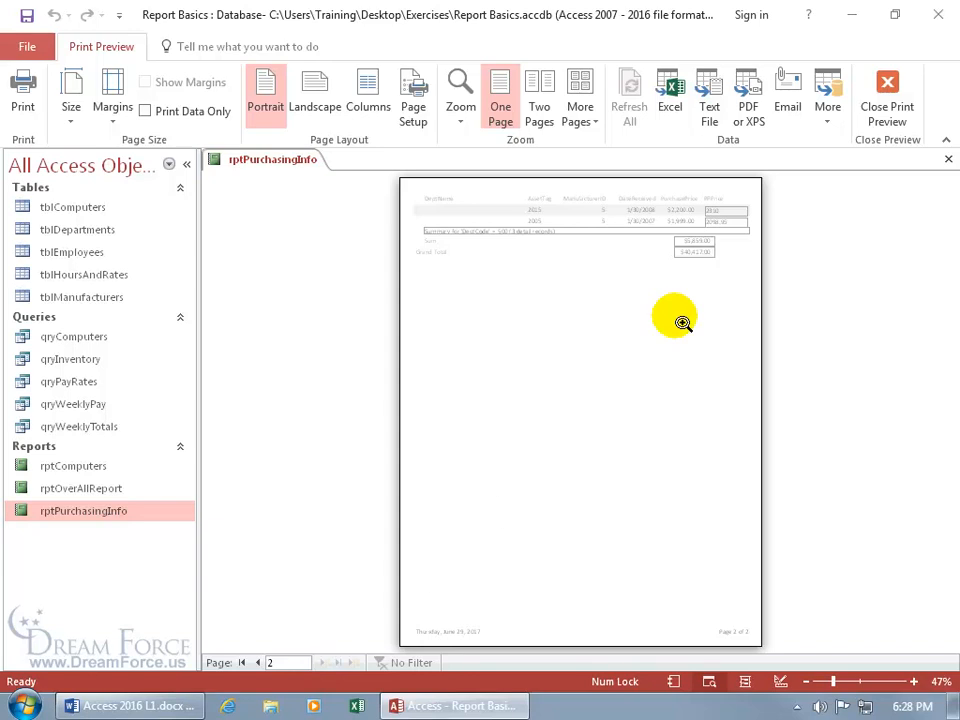
# Return to Design View and move the calculated PPPrice text box about 0.1 inch left, closer to PurchasePrice.
pyautogui.rightClick(596, 264)
pyautogui.click(618, 320)
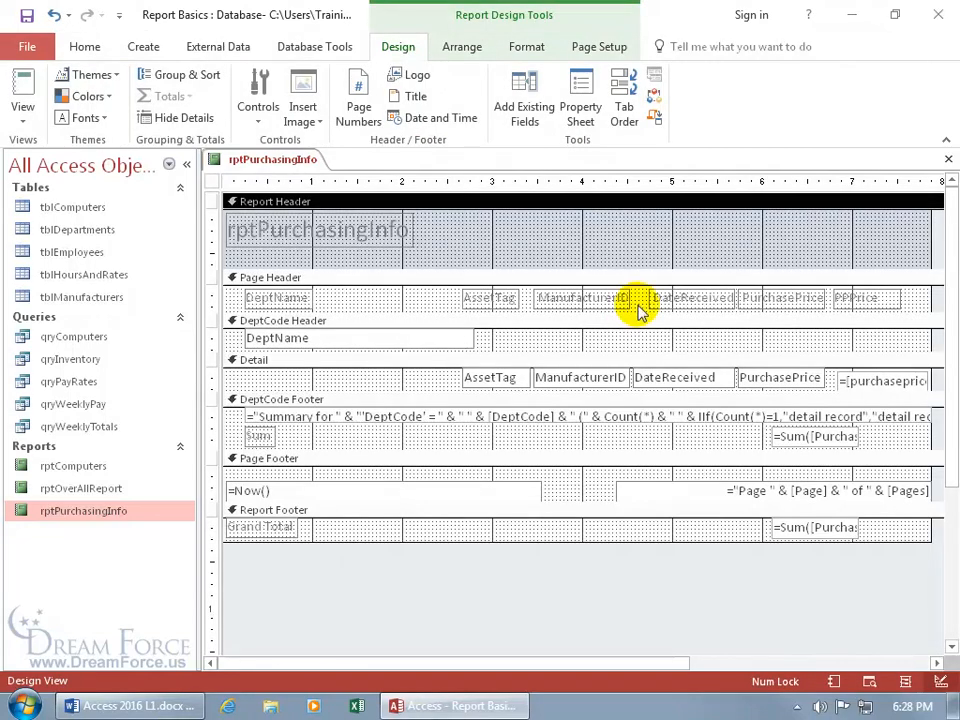
pyautogui.moveTo(609, 669); pyautogui.dragTo(767, 670)
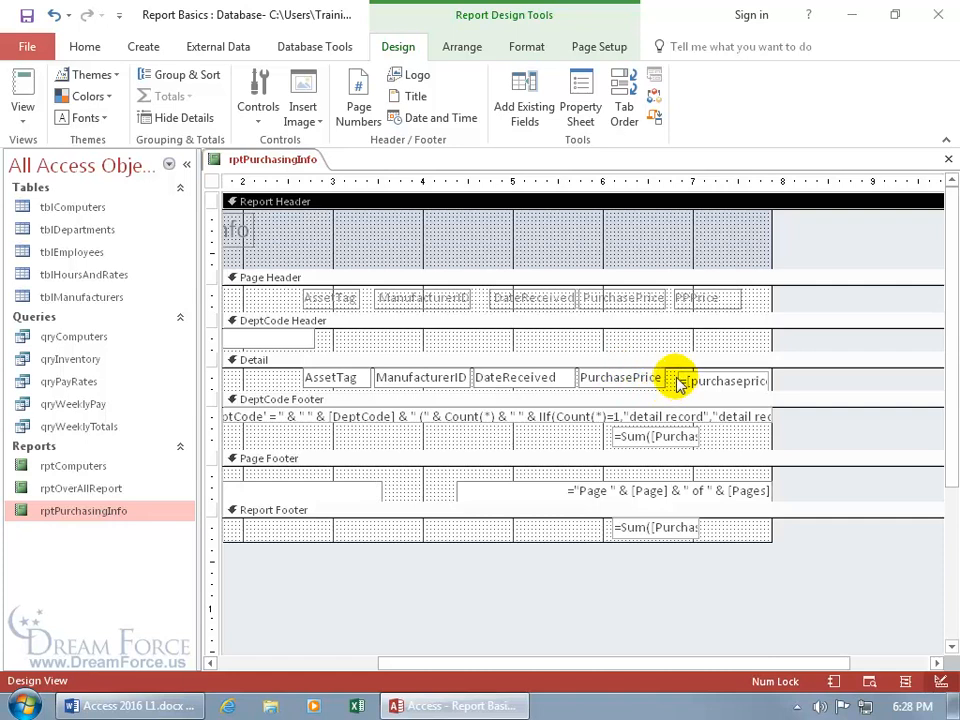
pyautogui.click(714, 377)
pyautogui.moveTo(715, 374); pyautogui.dragTo(703, 375)
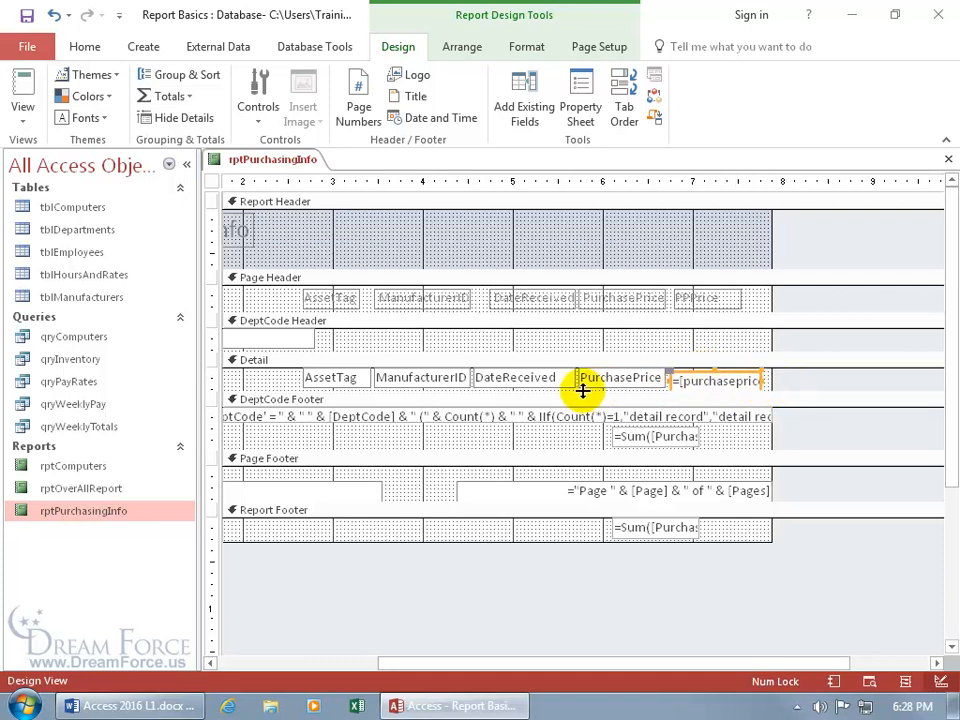
pyautogui.click(646, 346)
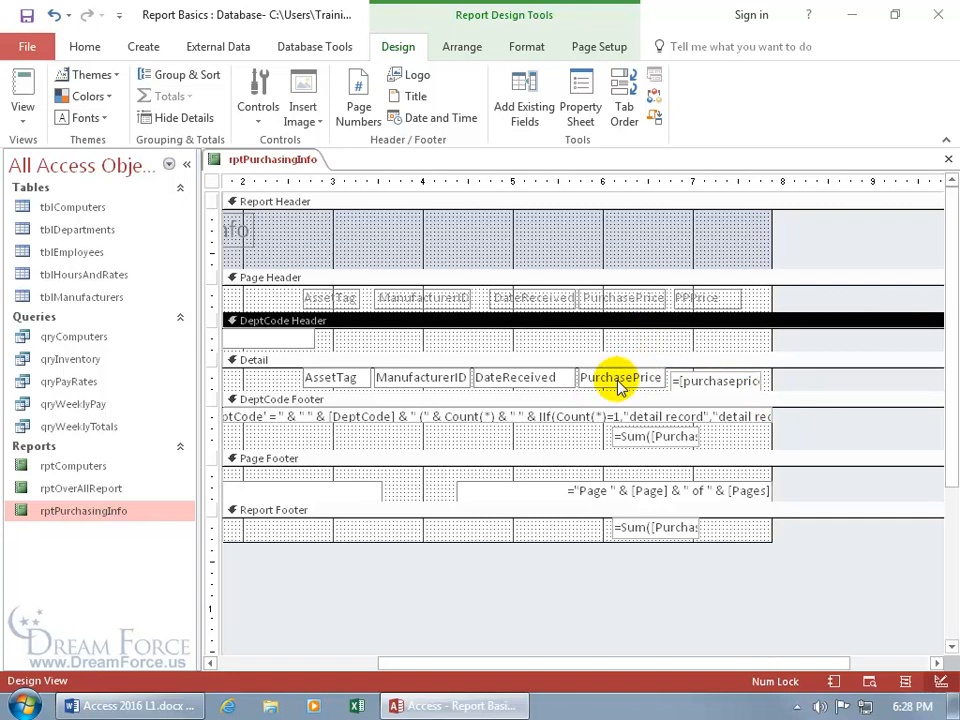
# Align the top edges of the PurchasePrice and PPPrice text boxes in the Detail section.
pyautogui.click(614, 379)
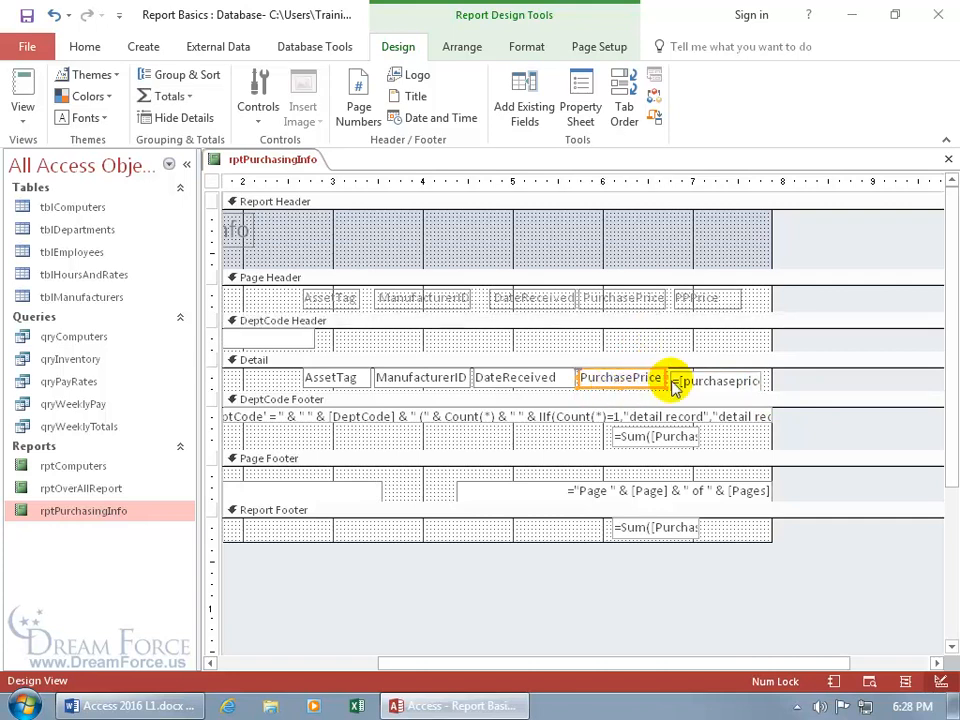
pyautogui.keyDown('shift'); pyautogui.click(716, 384); pyautogui.keyUp('shift')
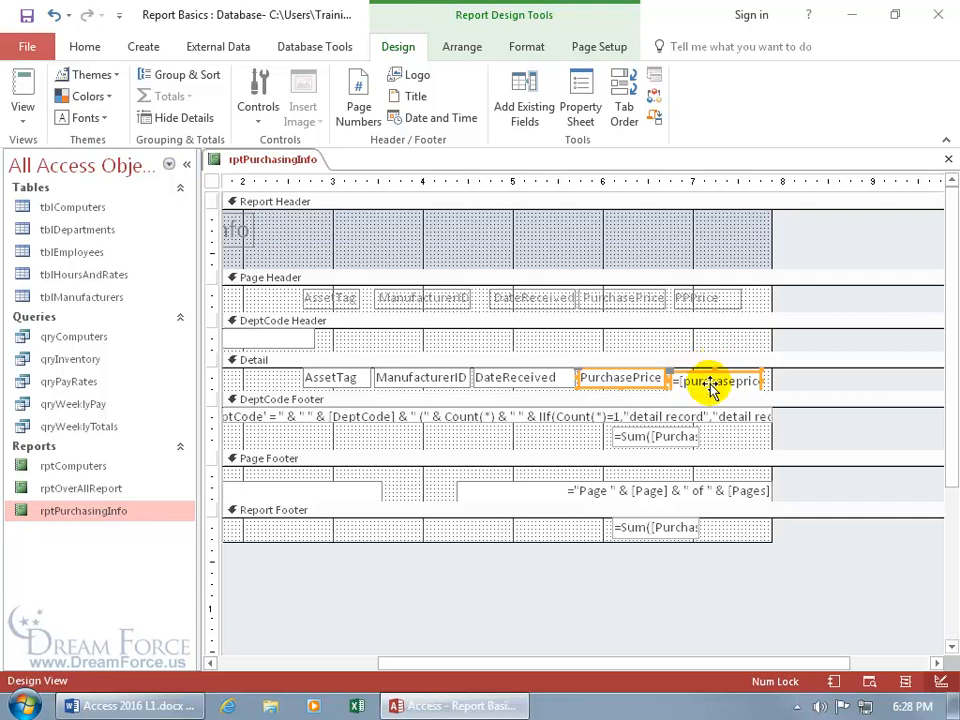
pyautogui.rightClick(649, 388)
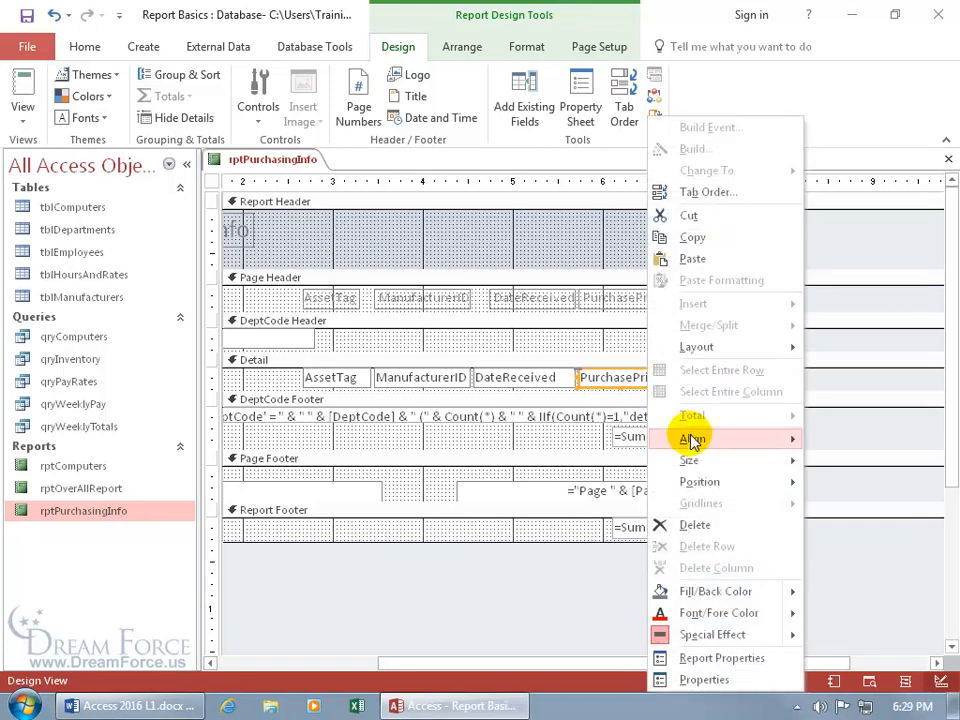
pyautogui.moveTo(692, 438)
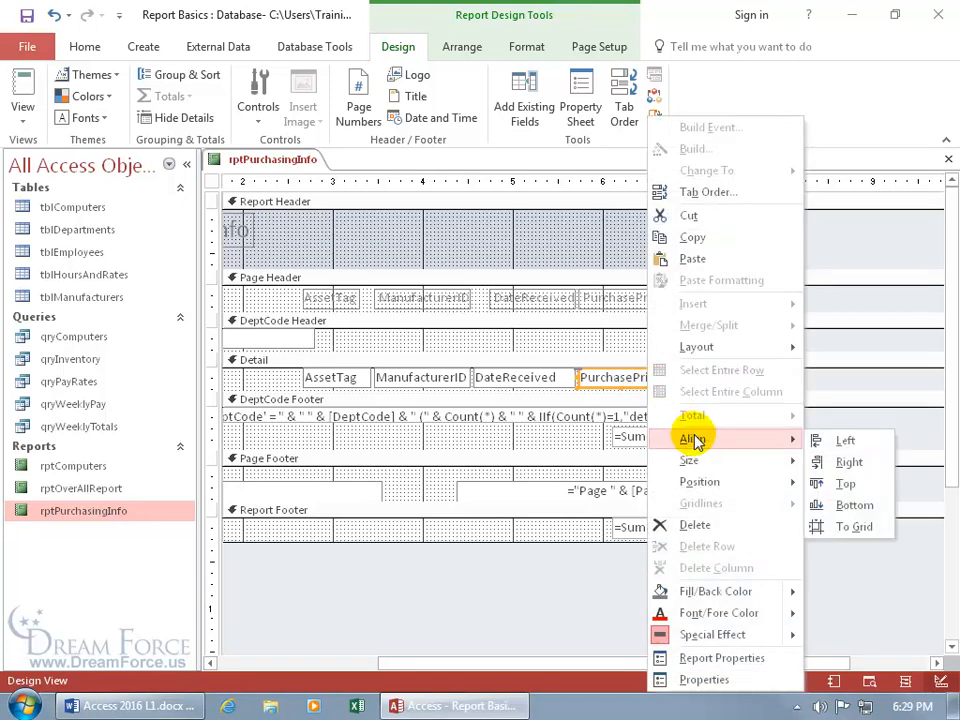
pyautogui.click(824, 483)
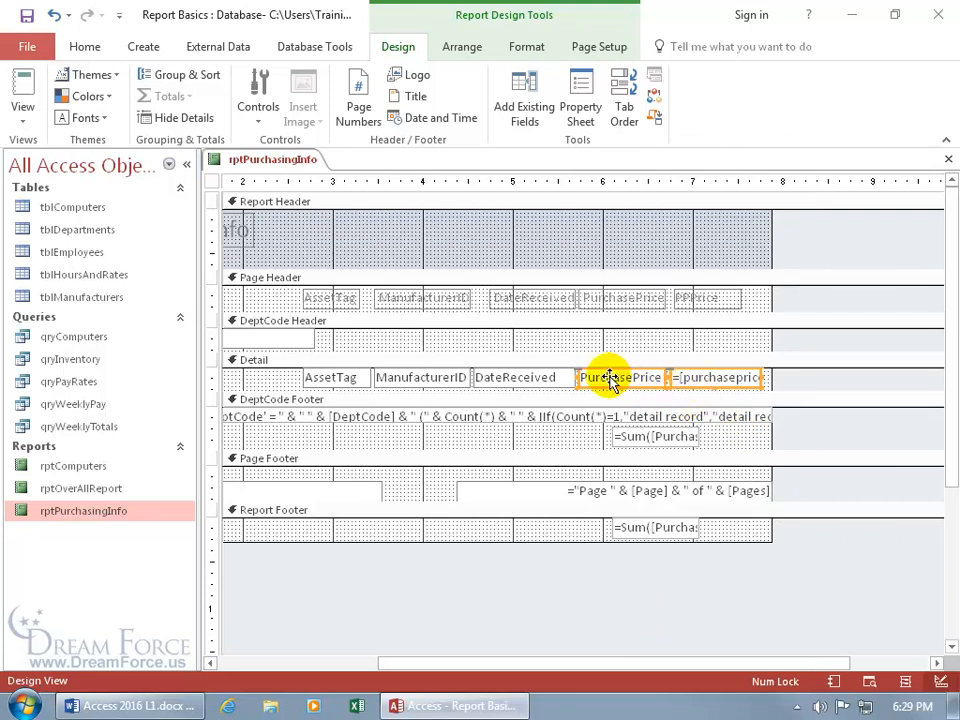
pyautogui.click(680, 340)
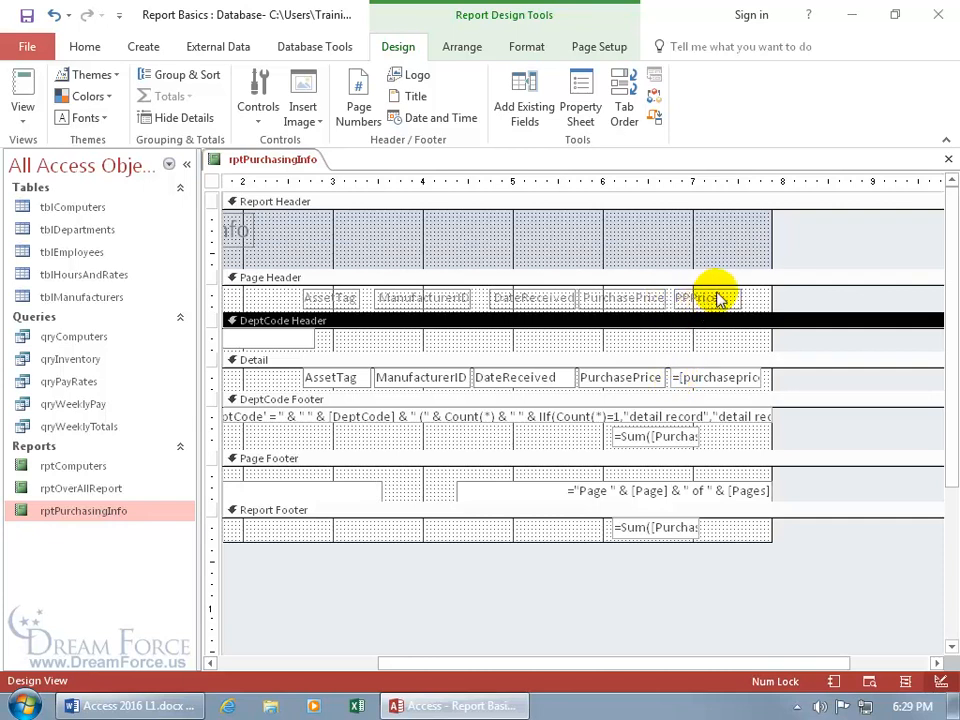
# Align the left edges of the PPPrice label in the Page Header and its calculated text box in the Detail section.
pyautogui.click(712, 296)
pyautogui.keyDown('shift'); pyautogui.click(716, 378); pyautogui.keyUp('shift')
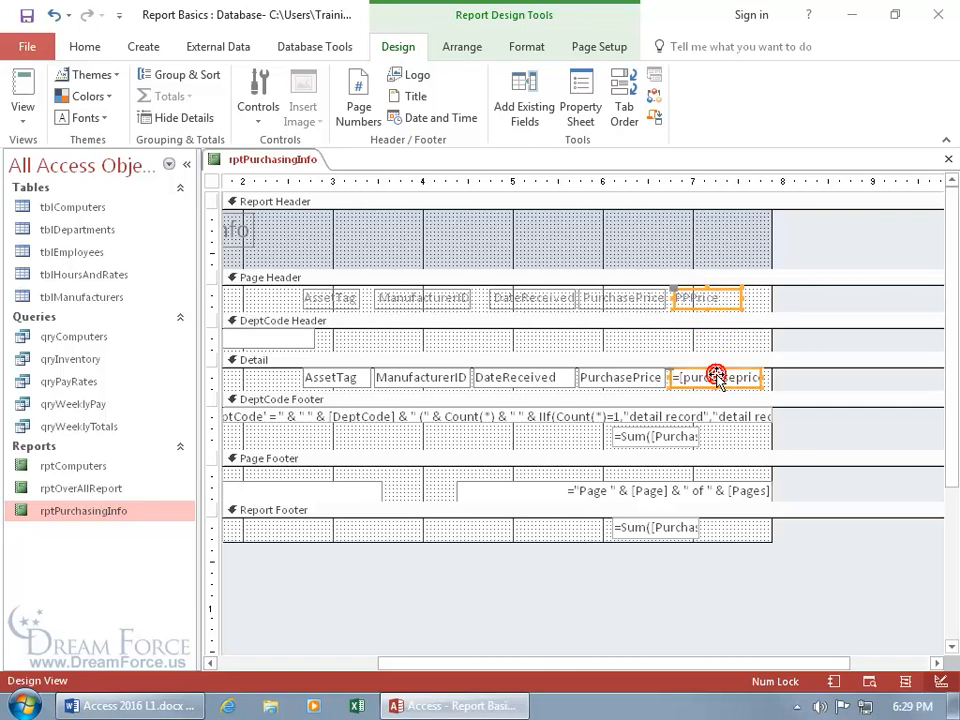
pyautogui.rightClick(716, 312)
pyautogui.moveTo(765, 439)
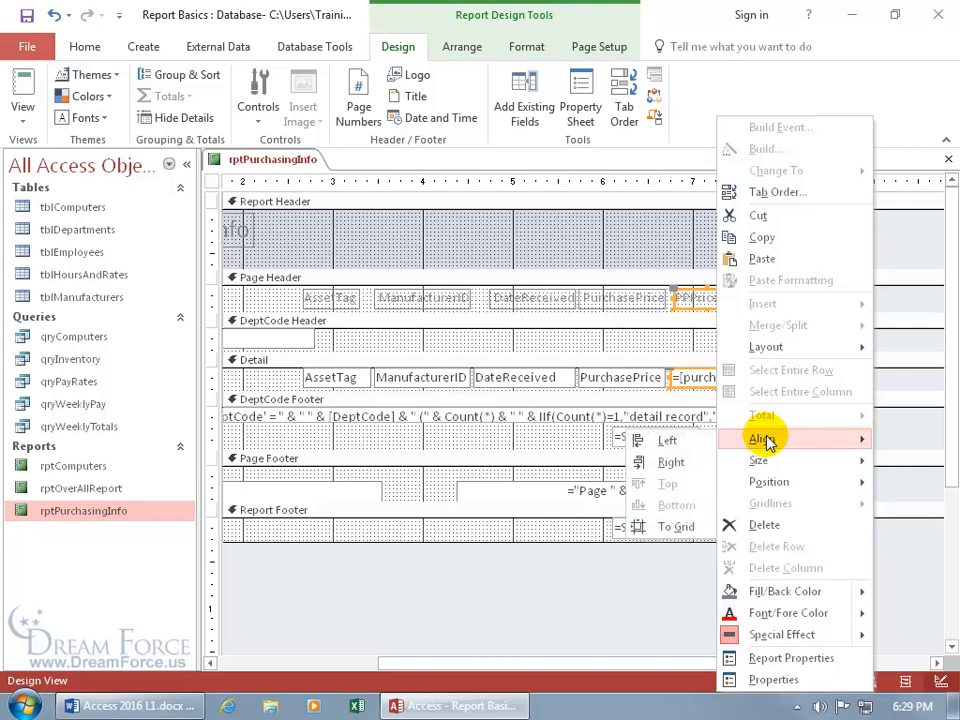
pyautogui.click(690, 439)
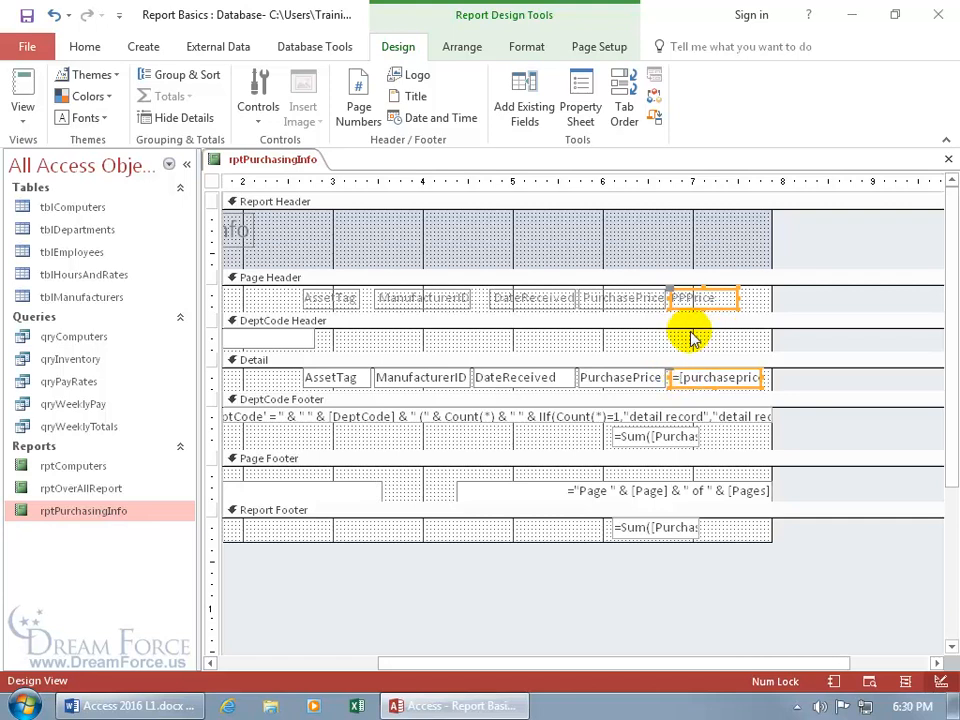
# Show rptPurchasingInfo in Print Preview and zoom in to examine the alignment of the PPPrice column.
pyautogui.rightClick(273, 164)
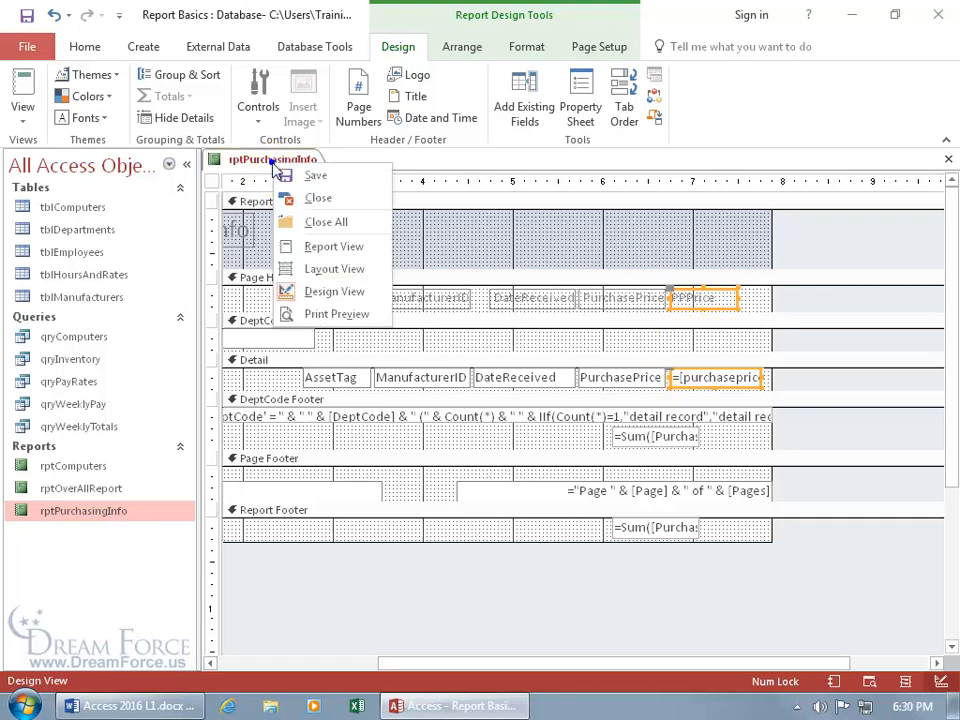
pyautogui.click(262, 313)
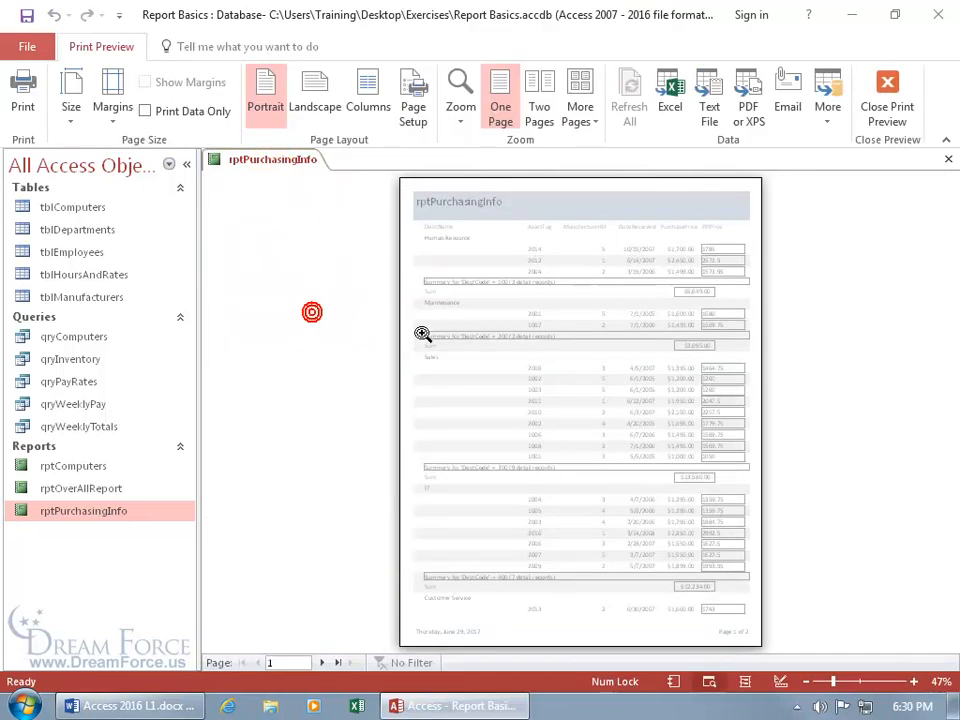
pyautogui.click(735, 283)
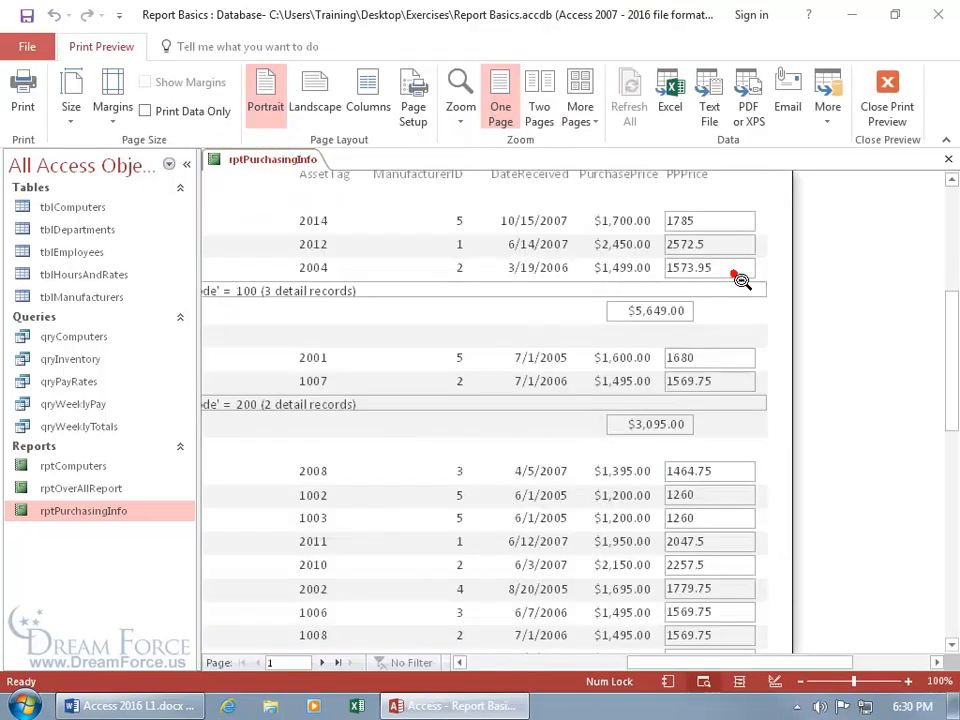
pyautogui.scroll(1, 735, 291)
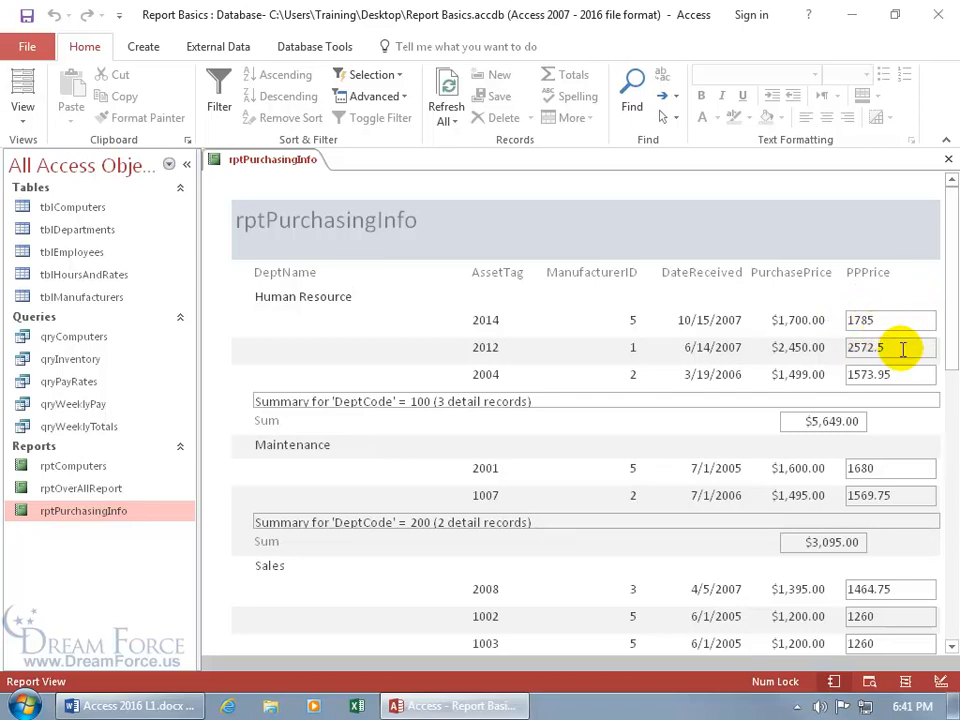
# Return to Design View and set the Format property of the calculated PPPrice text box in the Detail section to Currency.
pyautogui.rightClick(267, 170)
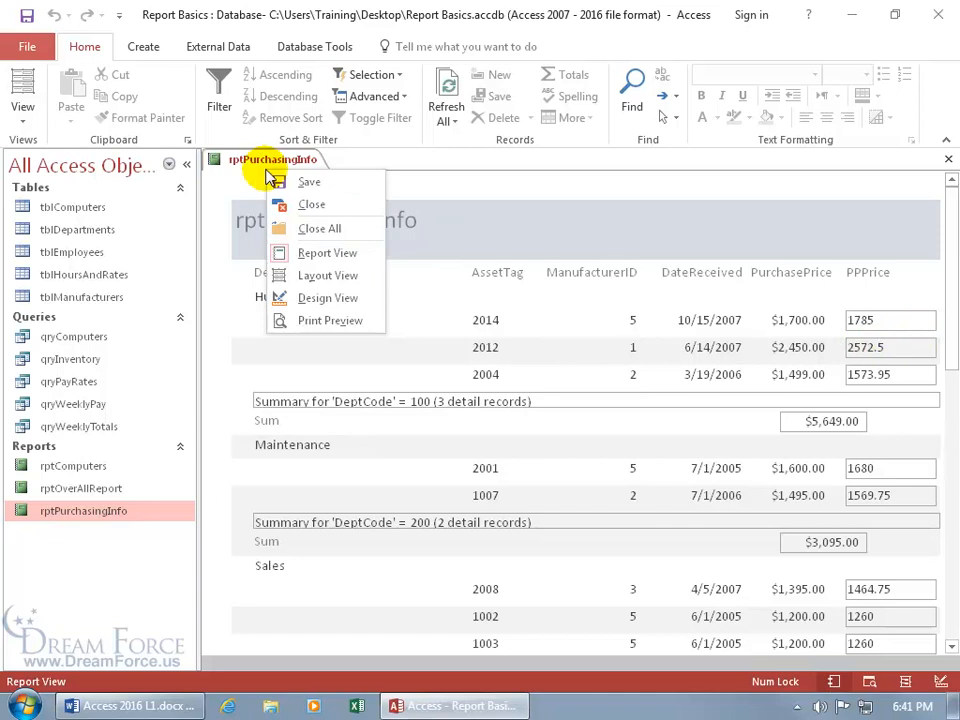
pyautogui.click(311, 298)
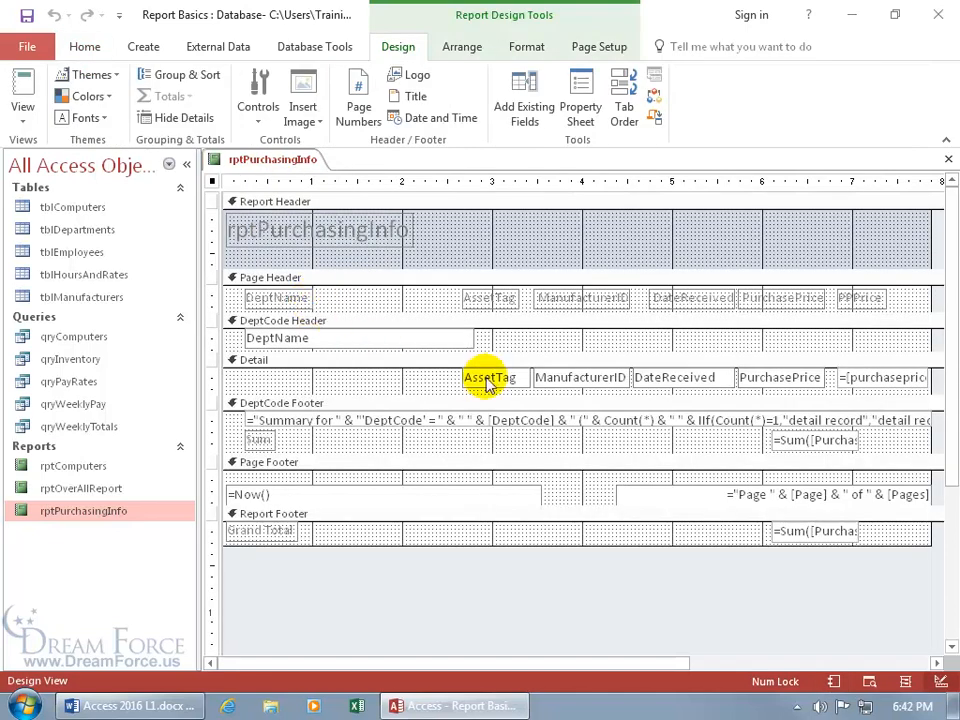
pyautogui.click(857, 384)
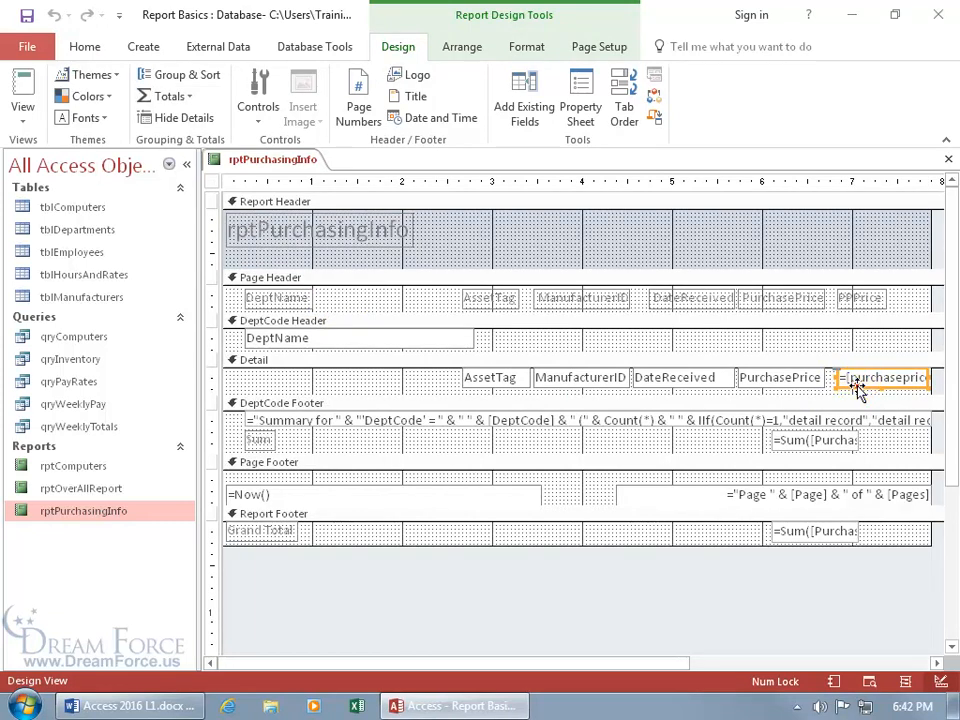
pyautogui.doubleClick(856, 380)
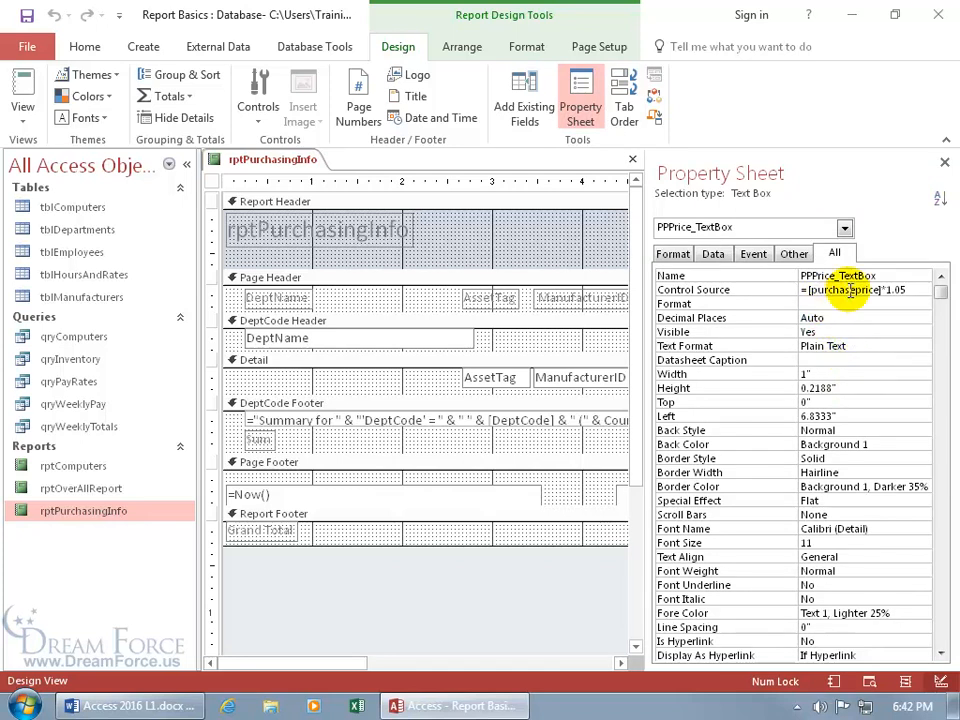
pyautogui.click(831, 305)
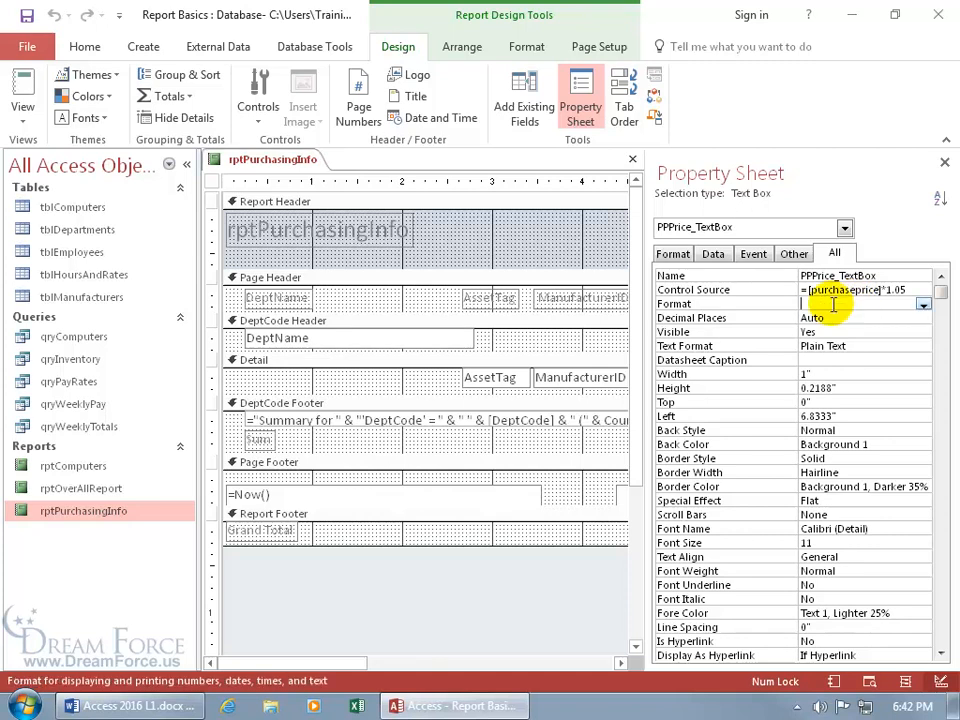
pyautogui.click(922, 306)
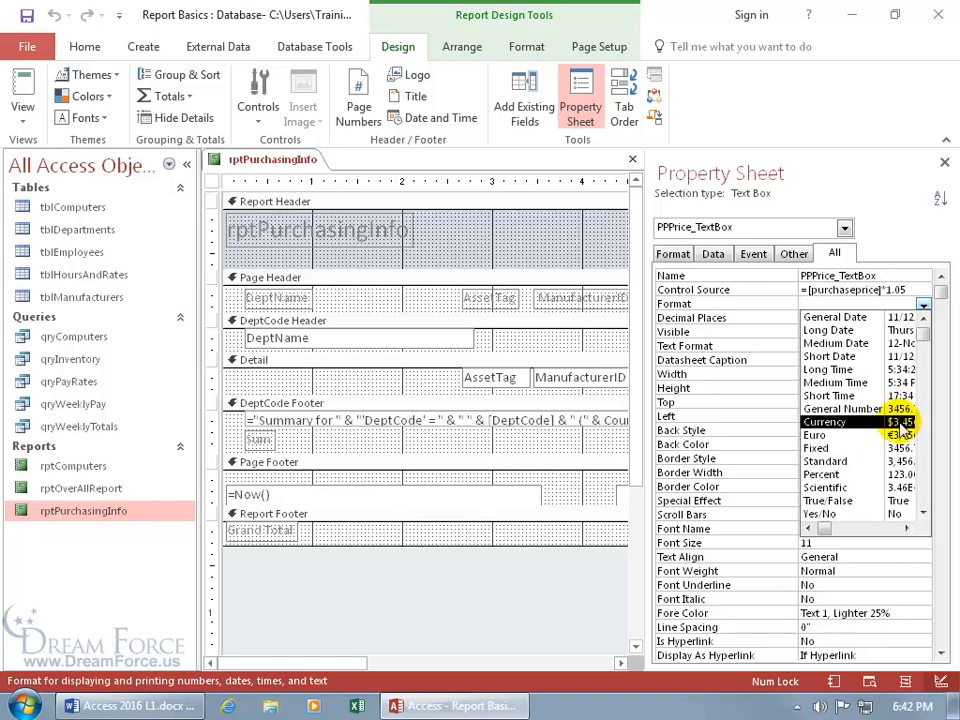
pyautogui.moveTo(822, 530); pyautogui.dragTo(868, 531)
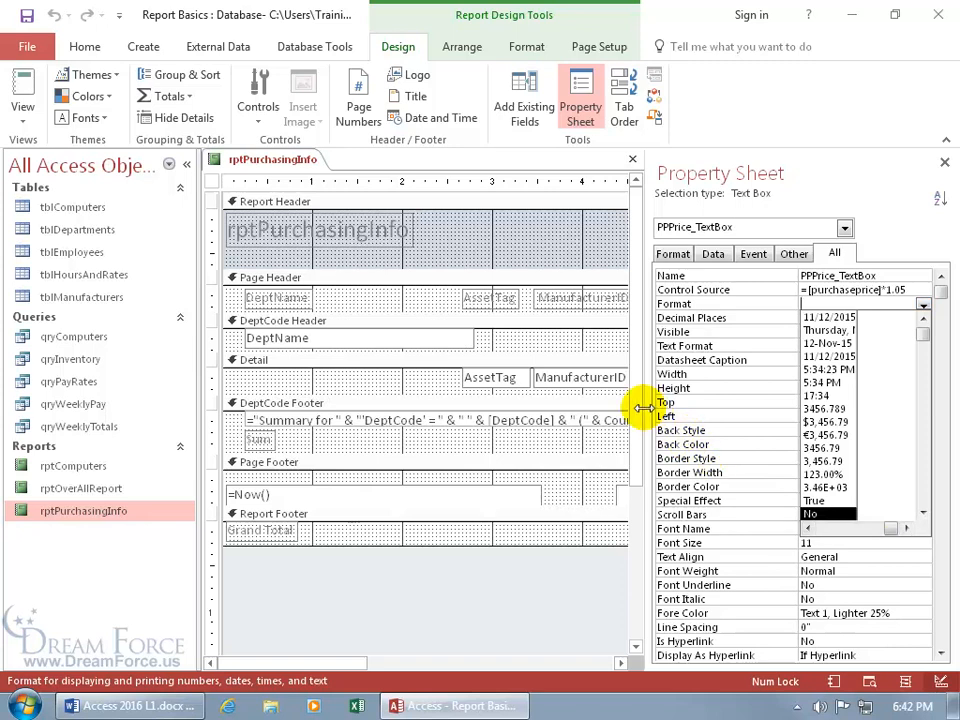
pyautogui.moveTo(643, 408); pyautogui.dragTo(598, 411)
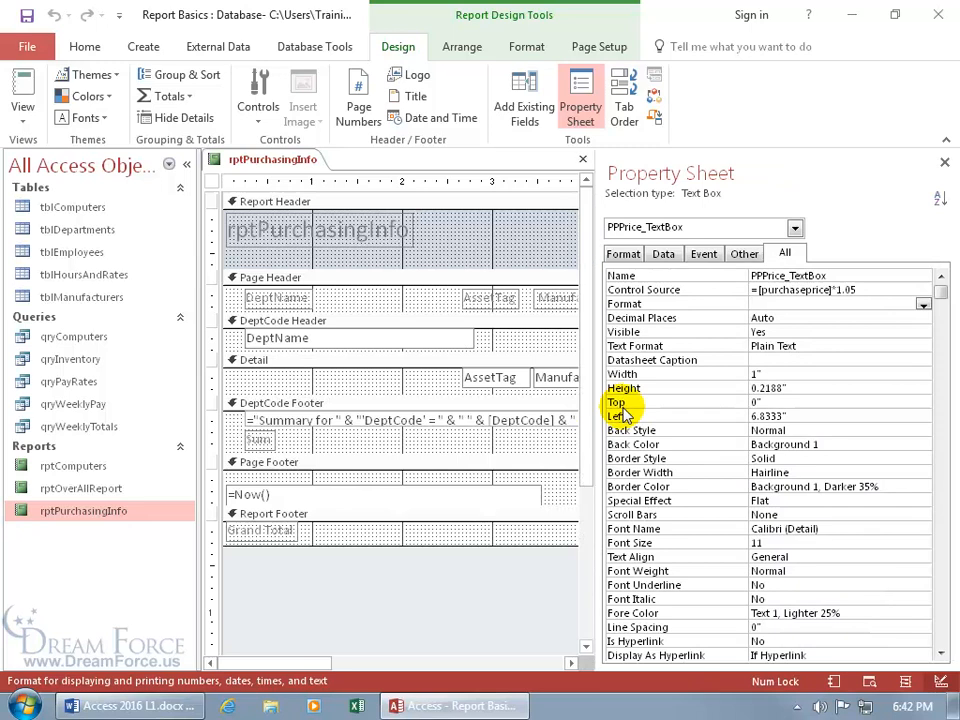
pyautogui.click(923, 304)
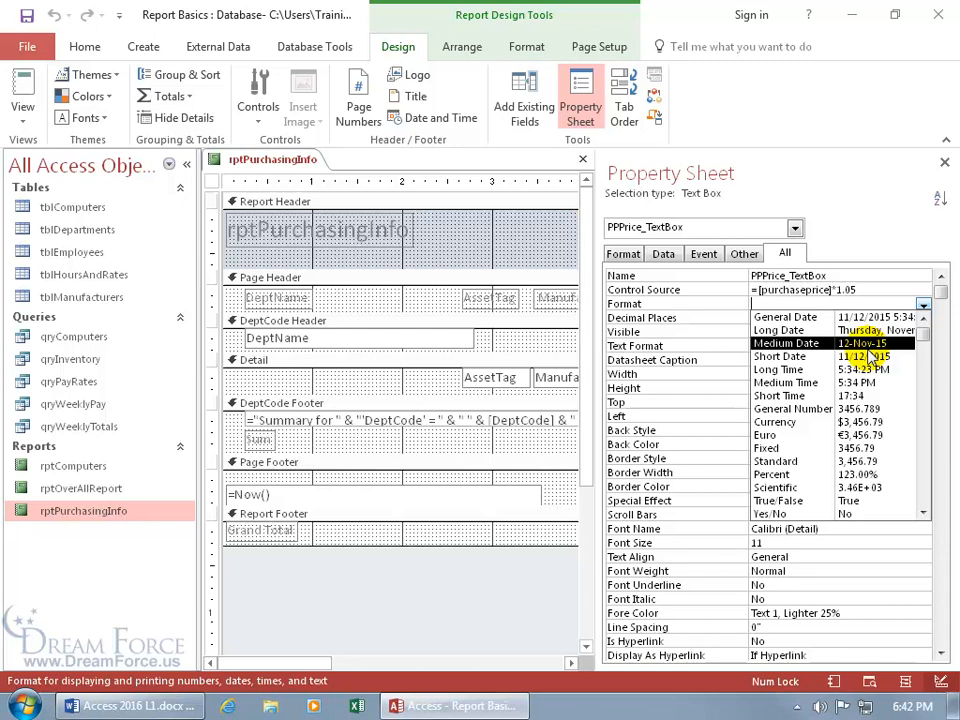
pyautogui.click(820, 424)
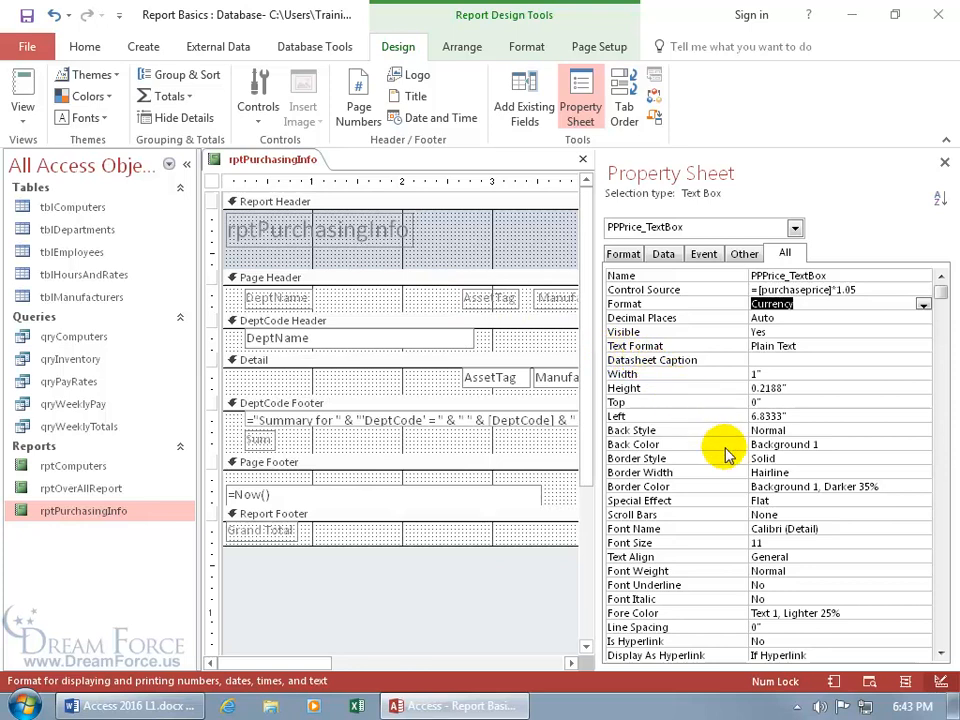
# Set the PPPrice text box's Border Style to Transparent and close its properties.
pyautogui.click(805, 459)
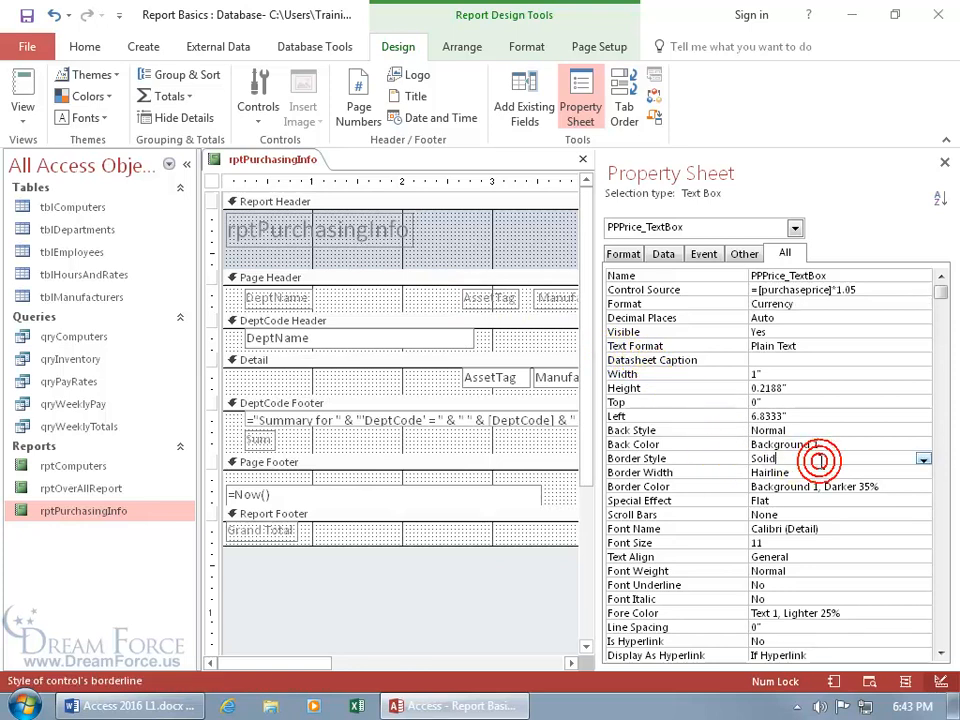
pyautogui.click(922, 461)
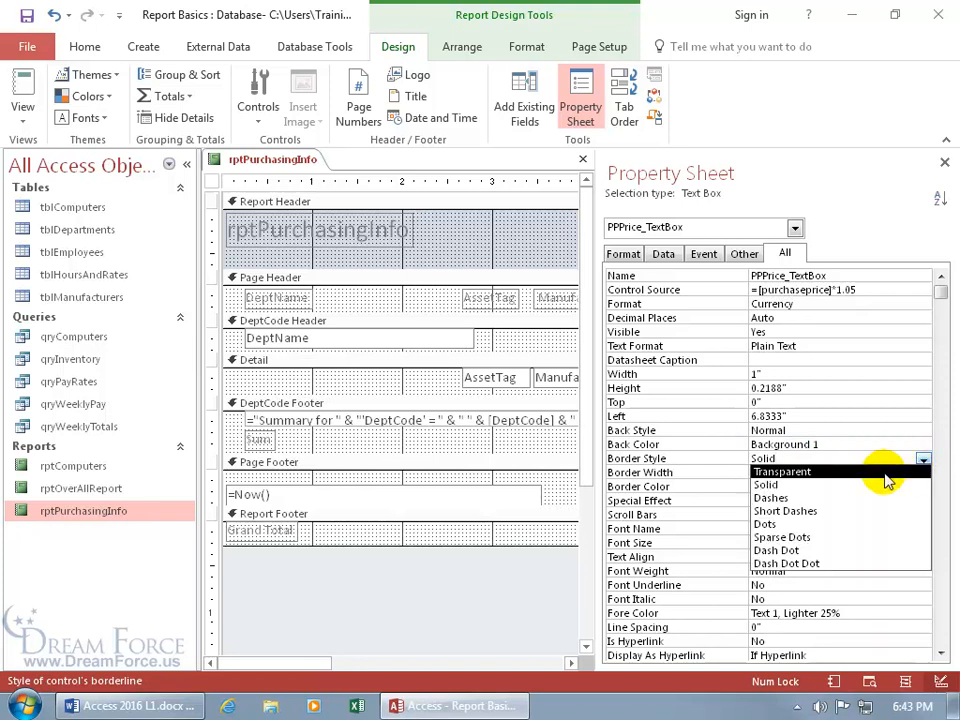
pyautogui.click(885, 472)
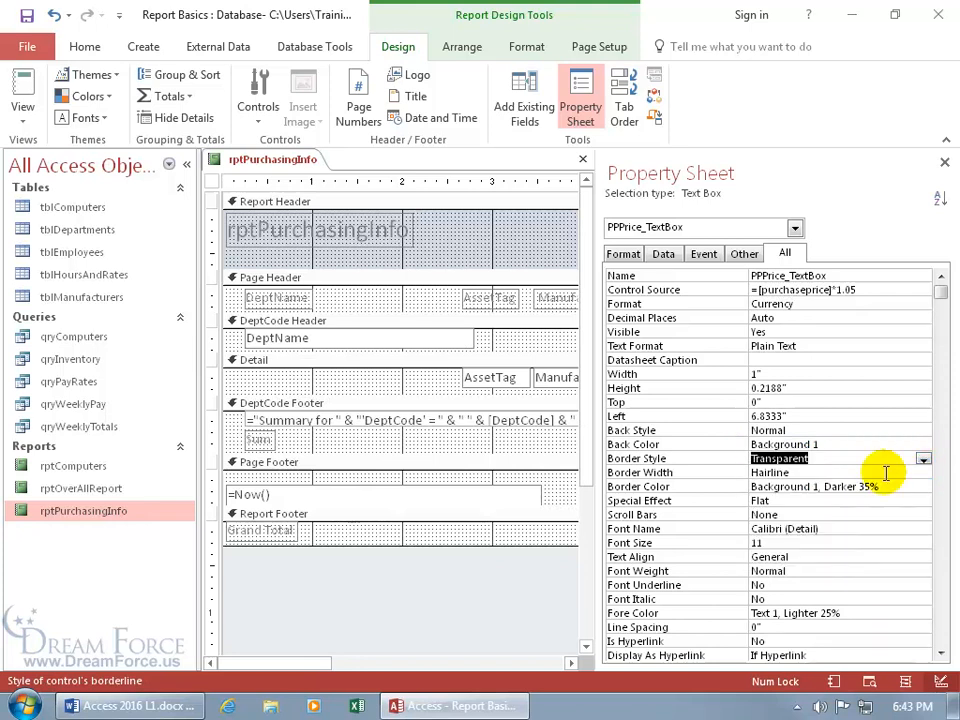
pyautogui.click(944, 161)
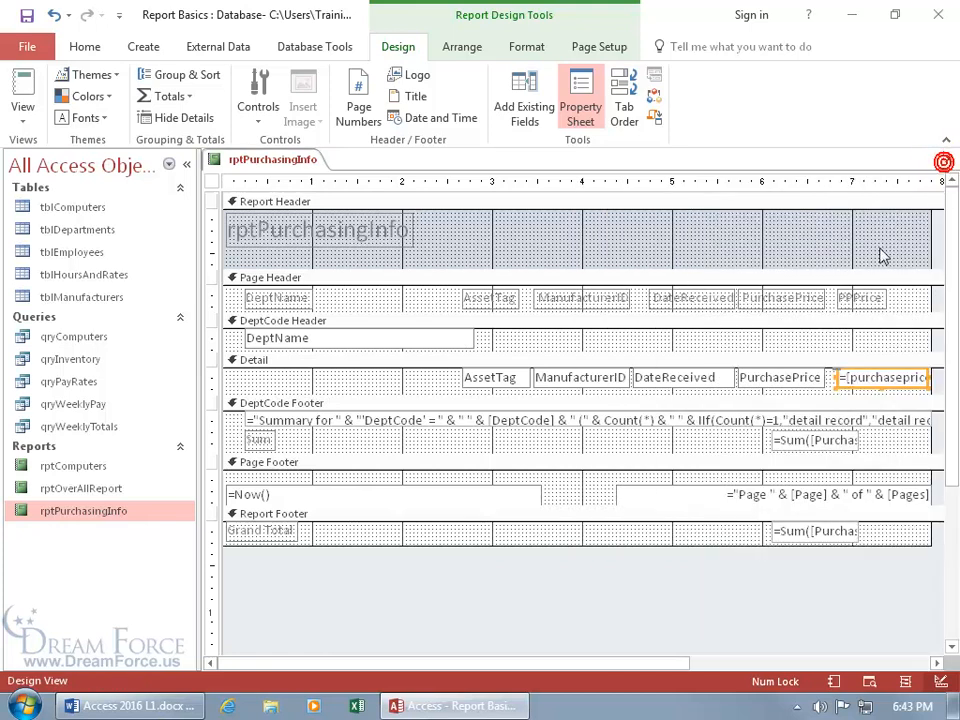
# Examine the PPPrice values and the page footer date of rptPurchasingInfo in Print Preview, and return to Design View.
pyautogui.rightClick(292, 164)
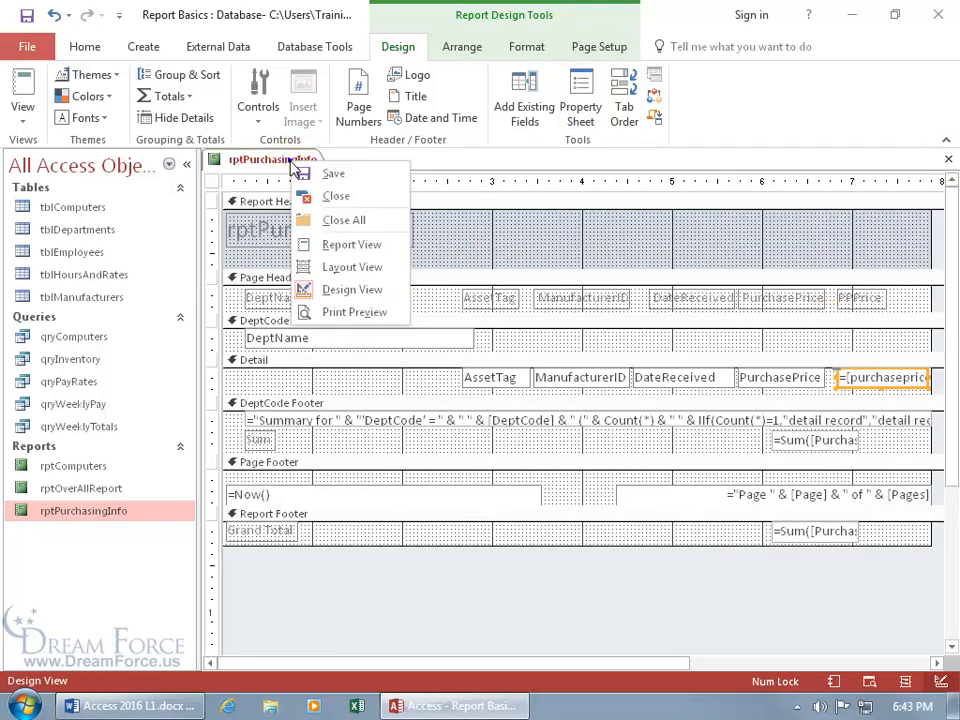
pyautogui.click(334, 310)
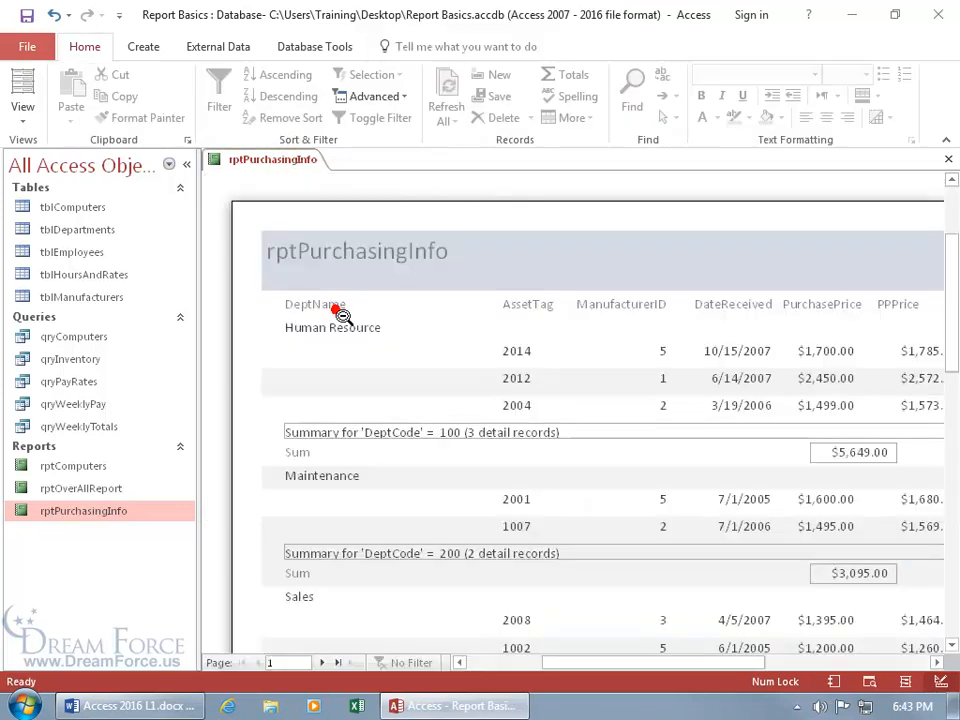
pyautogui.moveTo(641, 663); pyautogui.dragTo(699, 667)
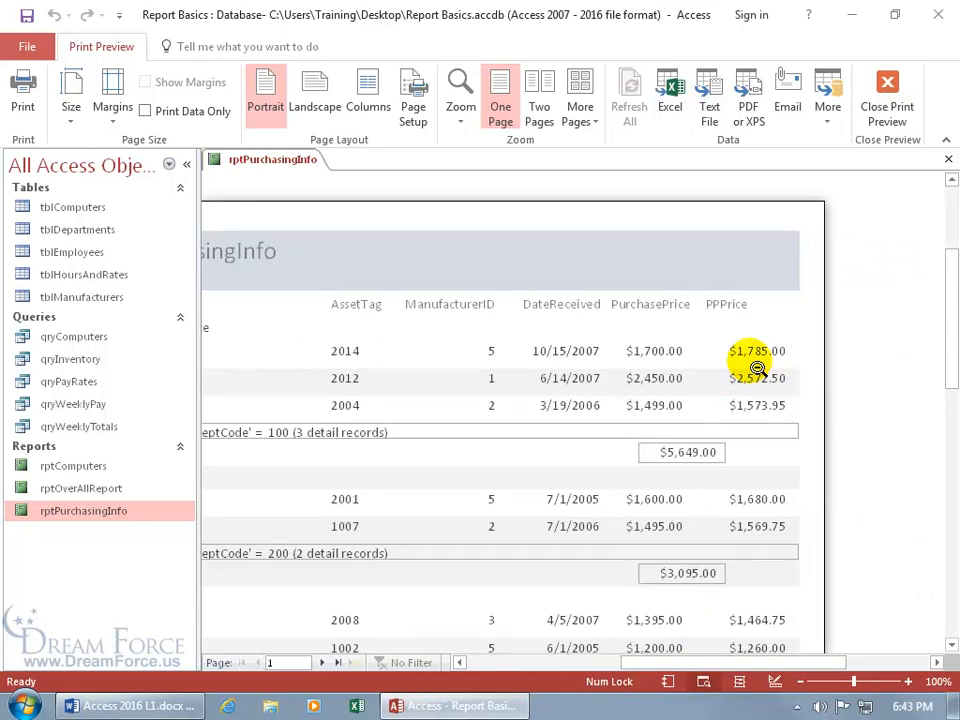
pyautogui.moveTo(945, 306); pyautogui.dragTo(950, 500)
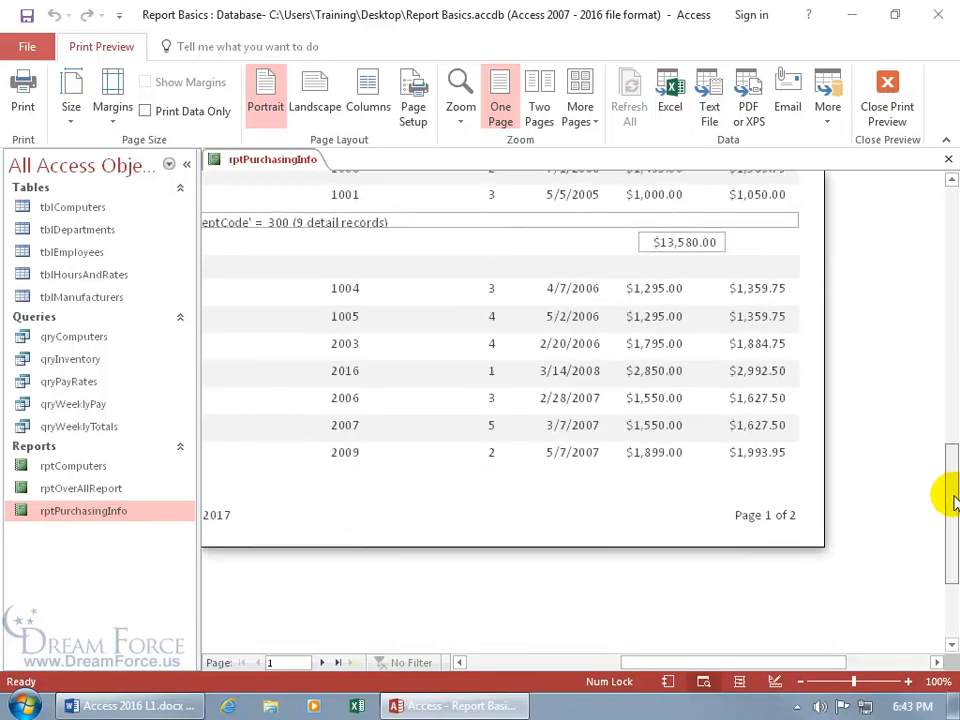
pyautogui.moveTo(789, 662); pyautogui.dragTo(686, 664)
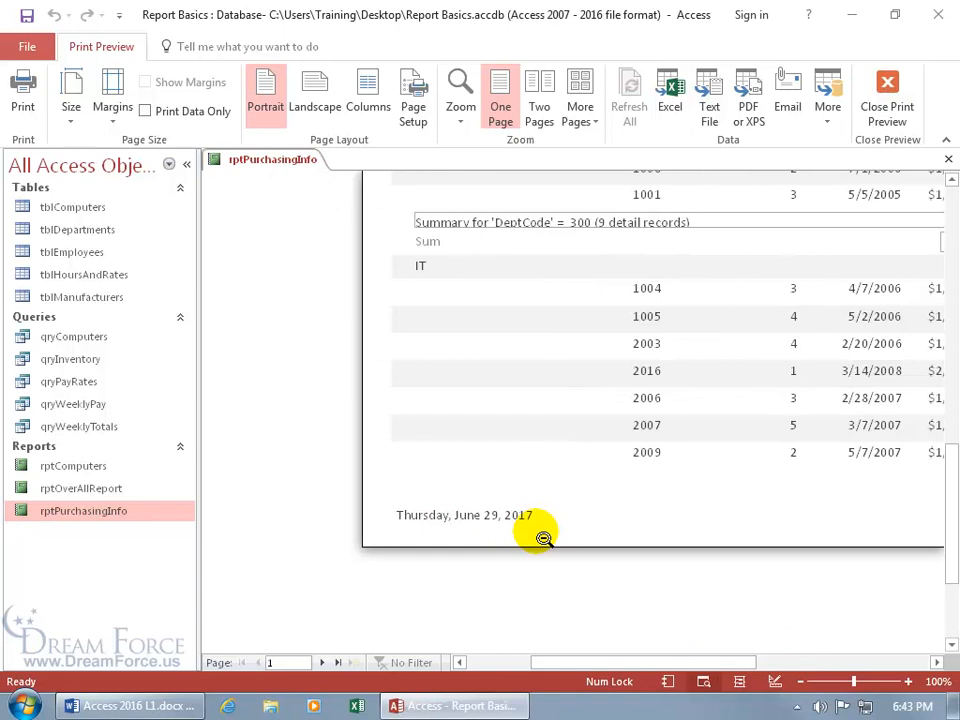
pyautogui.rightClick(540, 354)
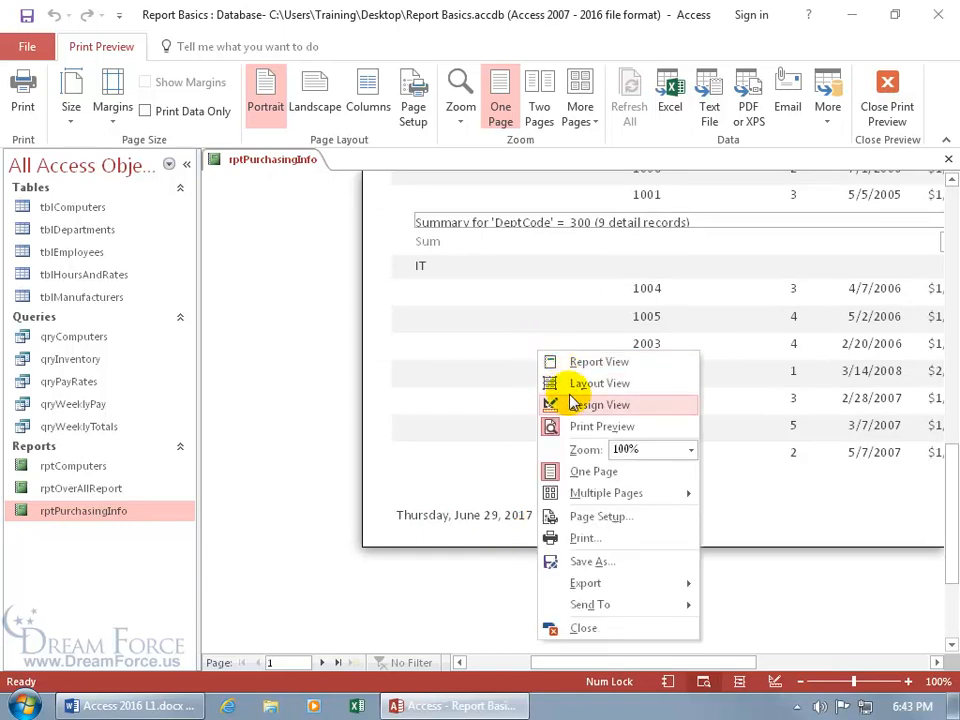
pyautogui.click(575, 404)
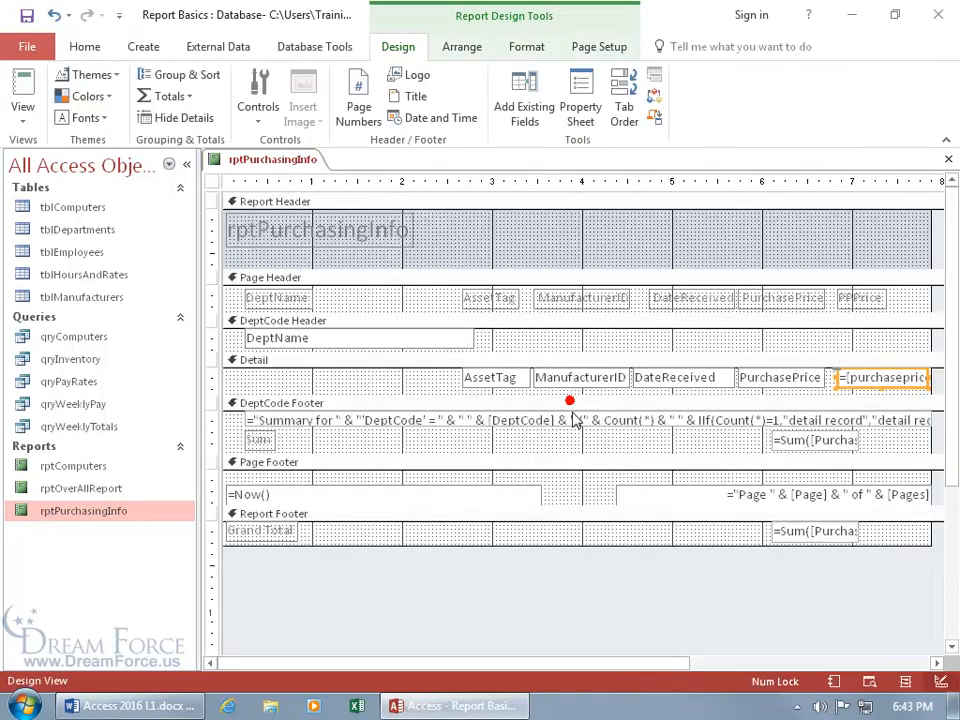
# Add an unbound text box to the middle of the Page Footer section and delete its attached label.
pyautogui.click(288, 497)
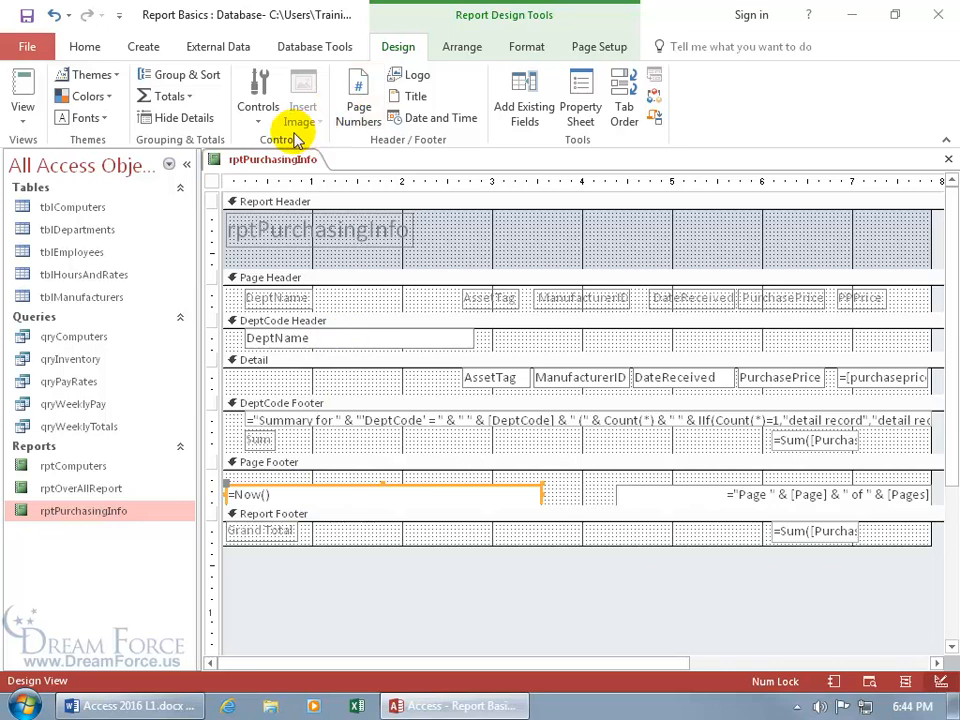
pyautogui.click(260, 118)
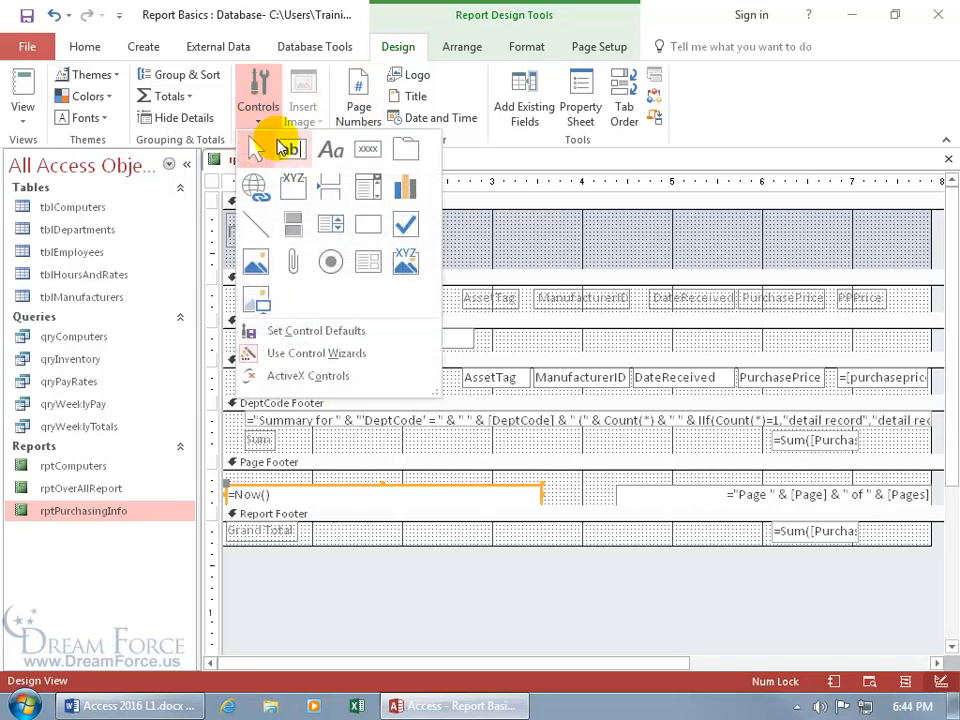
pyautogui.click(289, 150)
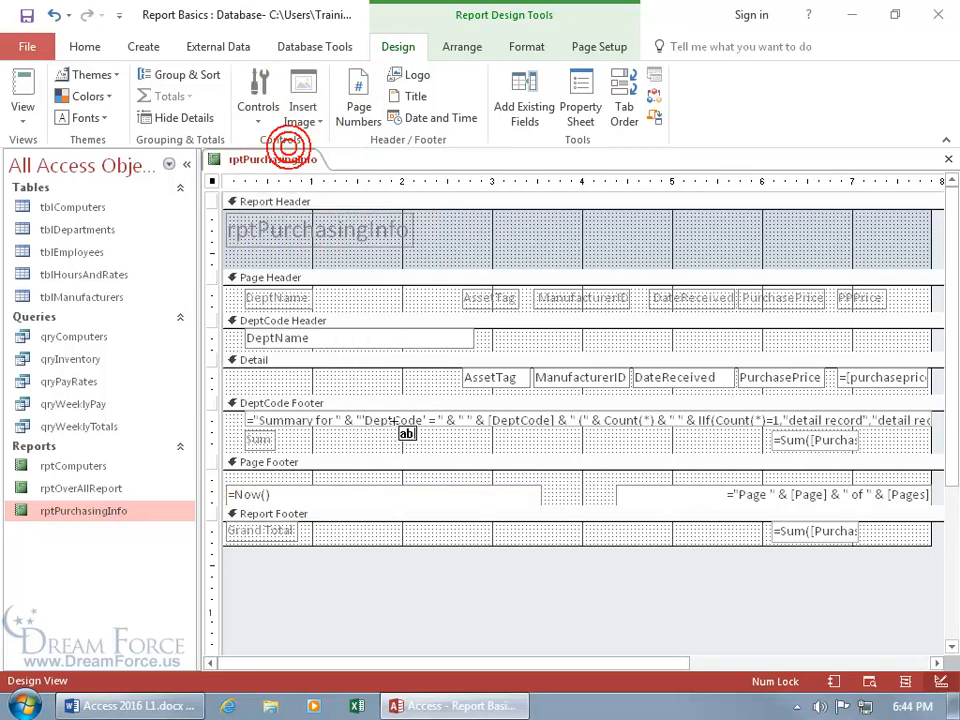
pyautogui.click(469, 476)
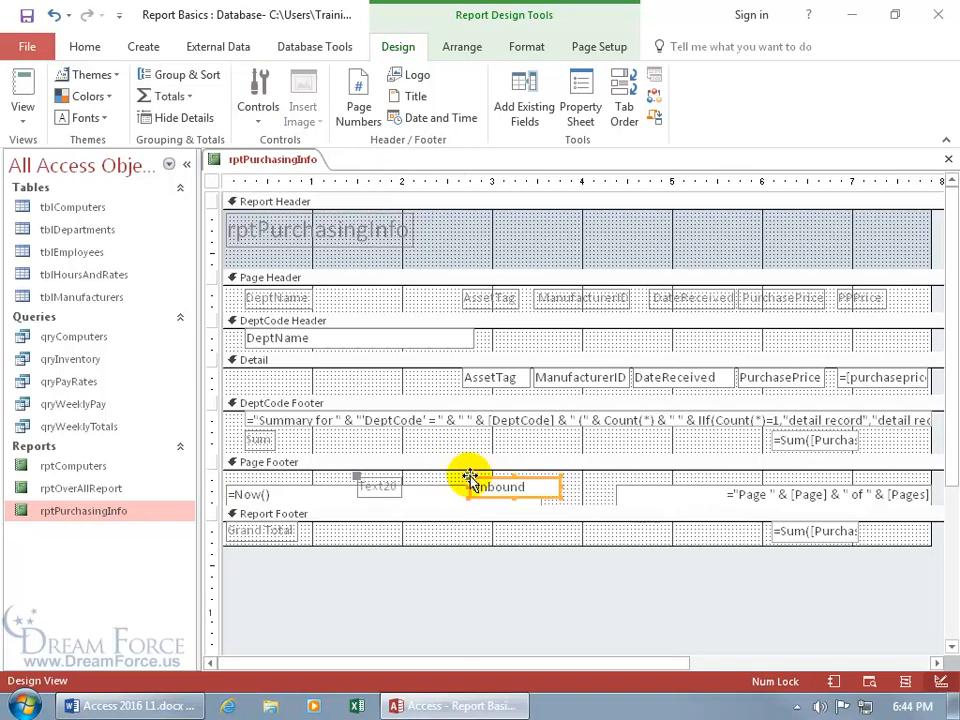
pyautogui.click(386, 484)
pyautogui.press('Delete')
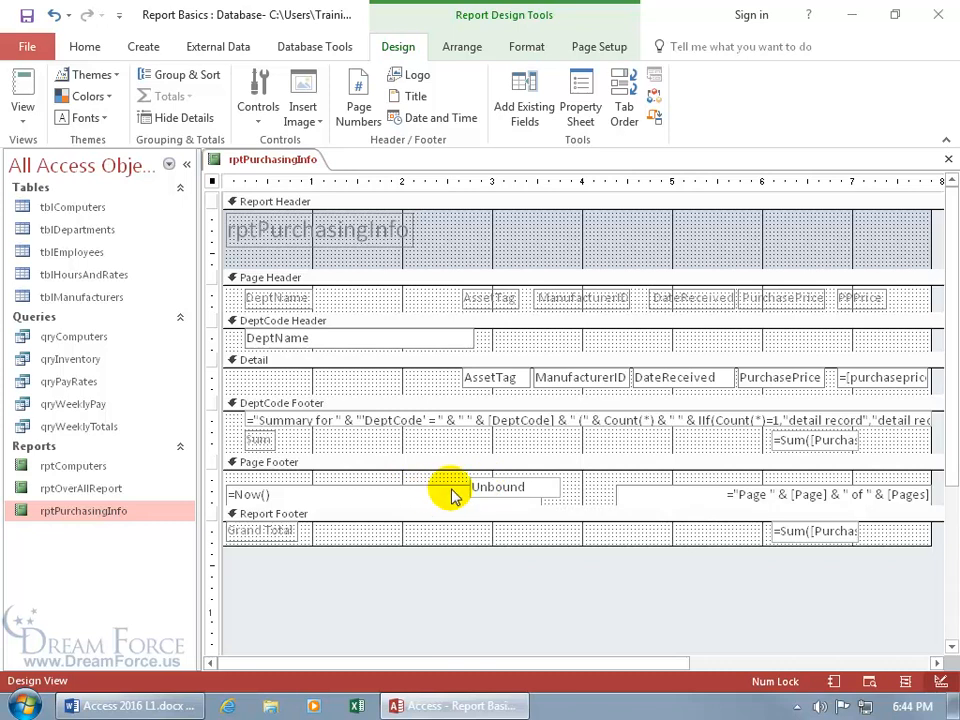
# Enter =now() as the expression of the new Page Footer text box, and delete that text box.
pyautogui.click(499, 486)
pyautogui.click(503, 486)
pyautogui.write('=now()')
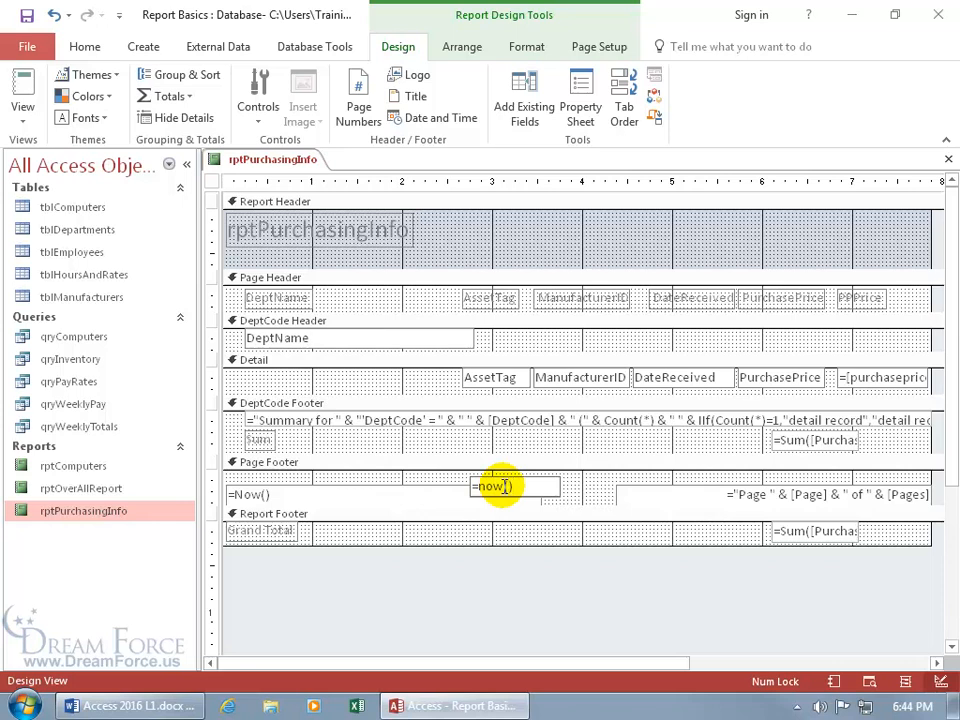
pyautogui.press('Return')
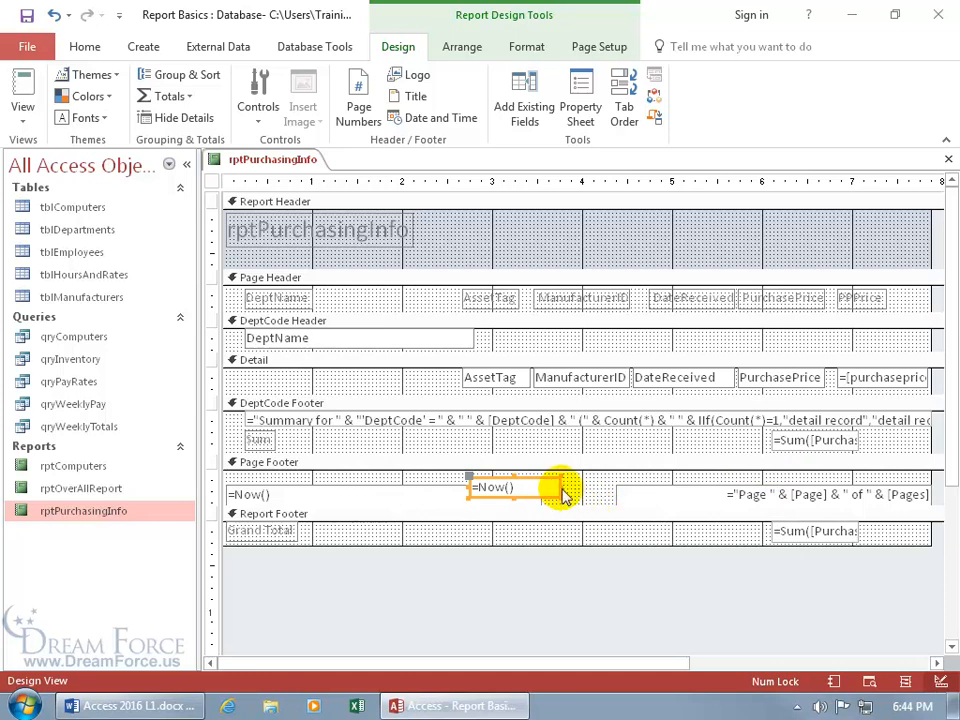
pyautogui.press('Delete')
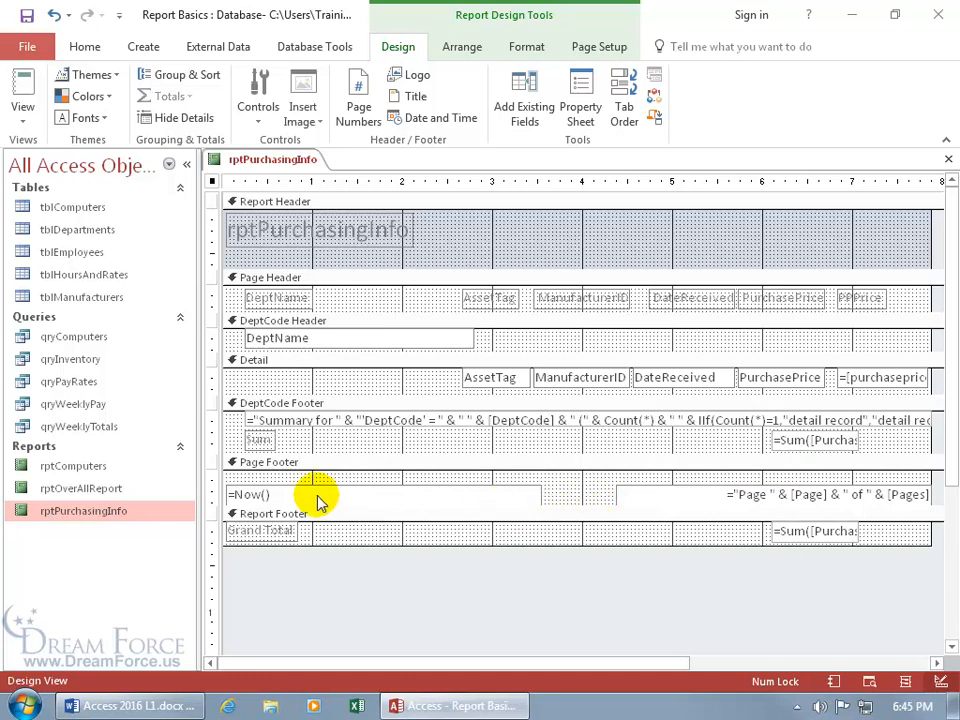
# Set the Format property of the existing =Now() text box in the Page Footer to Short Date and close its properties.
pyautogui.click(318, 500)
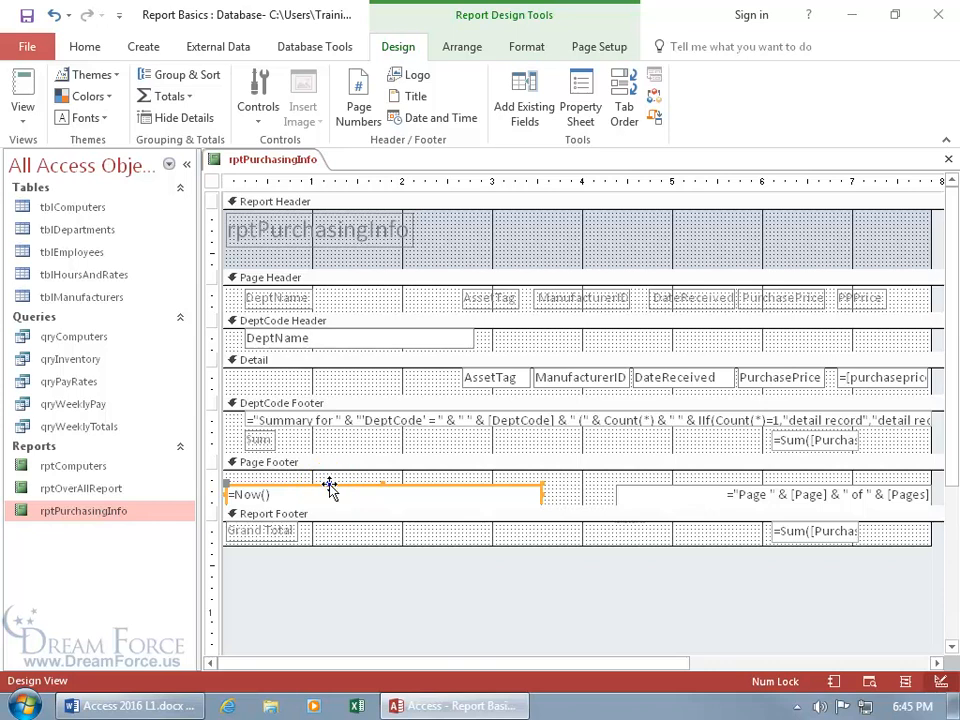
pyautogui.rightClick(329, 488)
pyautogui.click(380, 679)
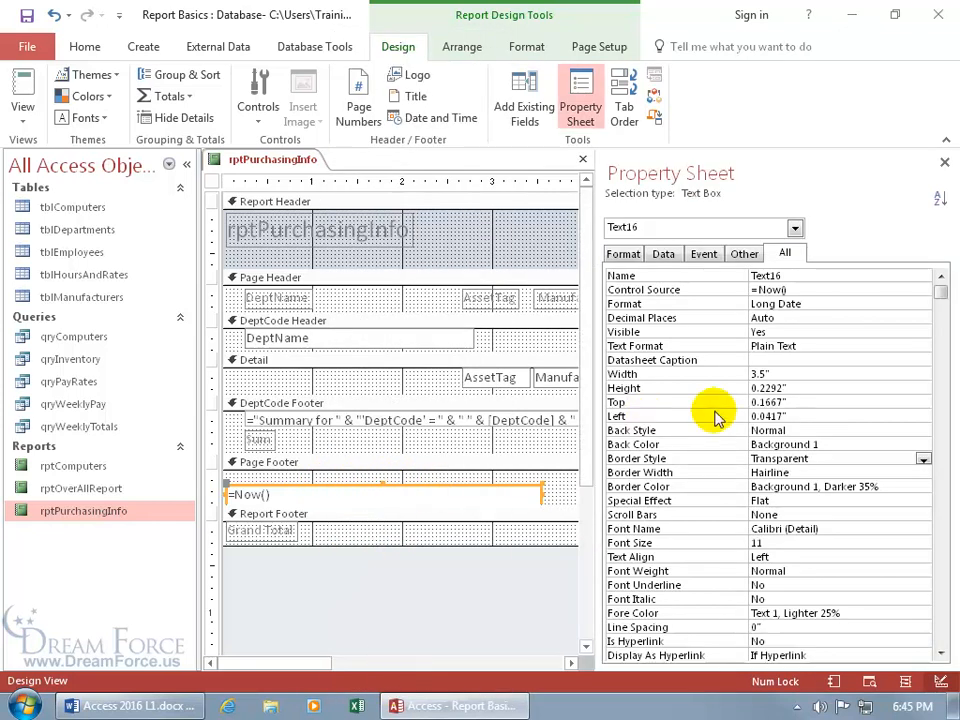
pyautogui.click(825, 304)
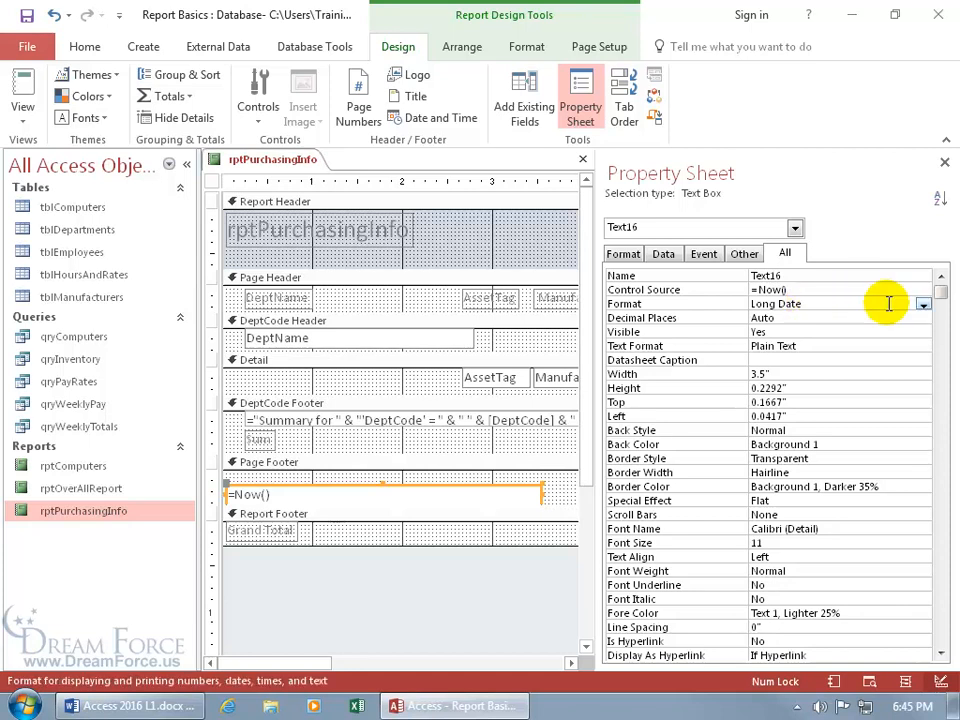
pyautogui.click(922, 307)
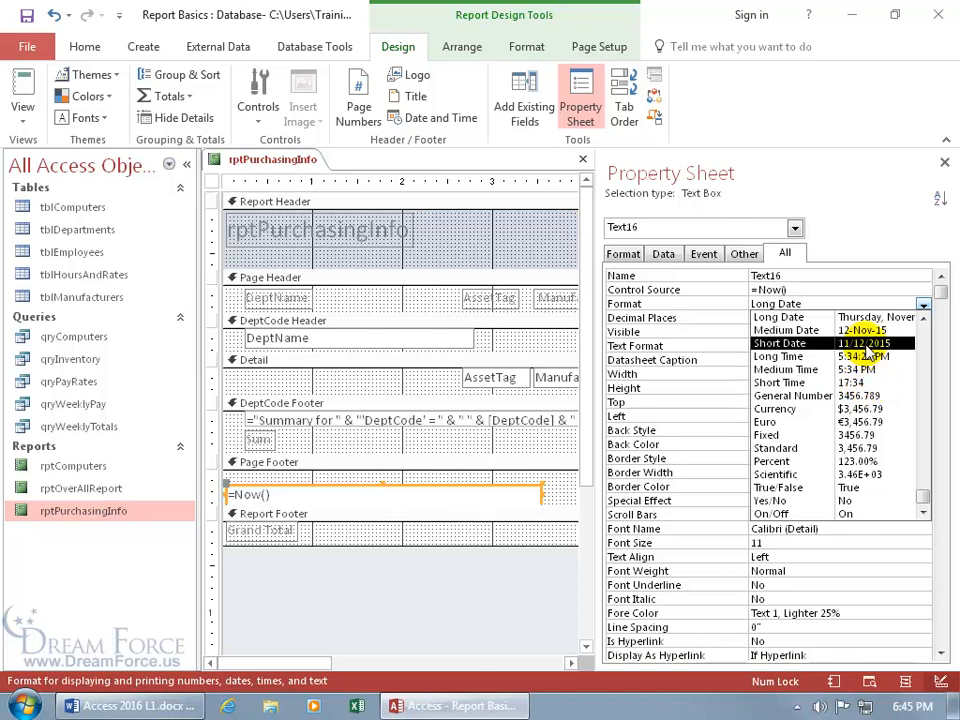
pyautogui.click(865, 344)
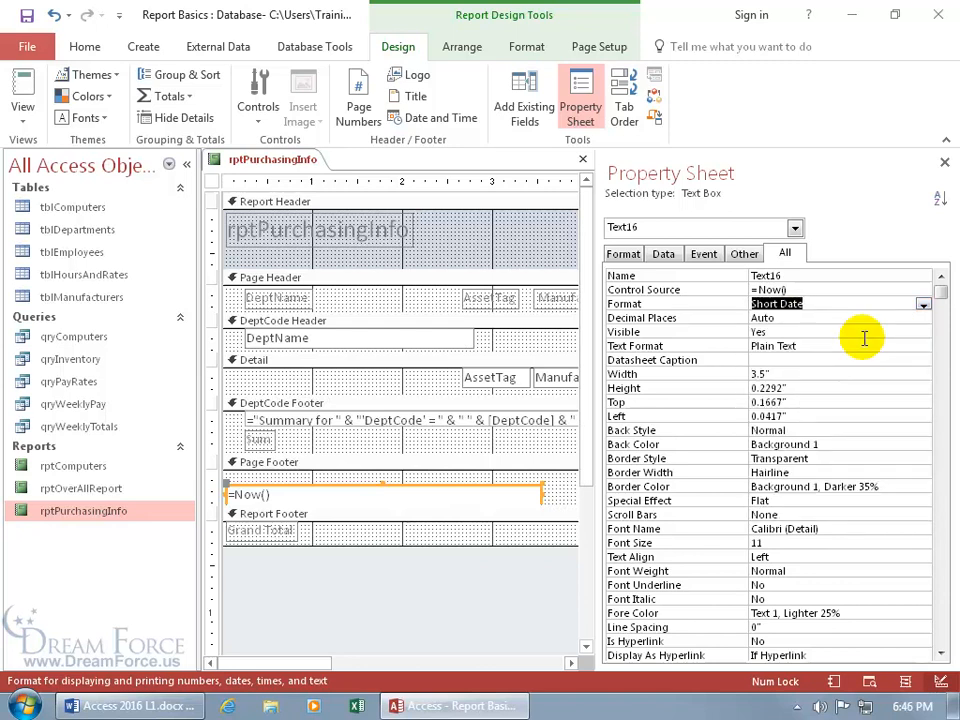
pyautogui.click(944, 162)
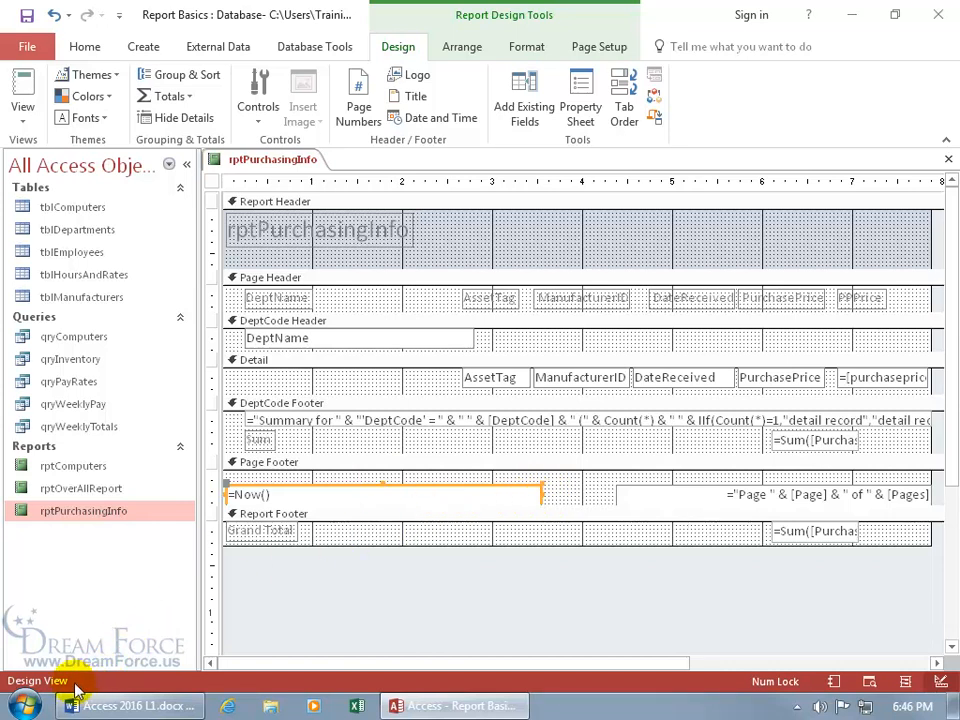
# Narrow the Page Footer's =Now() text box to about 1.7 inches, and select the footer date in Layout View.
pyautogui.click(541, 493)
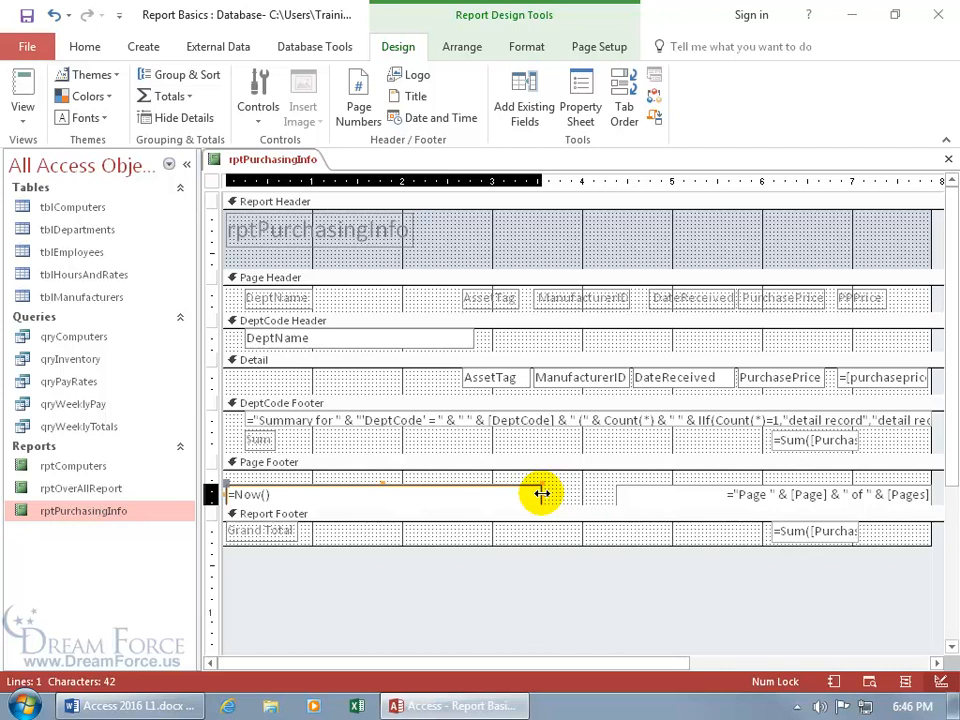
pyautogui.moveTo(541, 493); pyautogui.dragTo(381, 503)
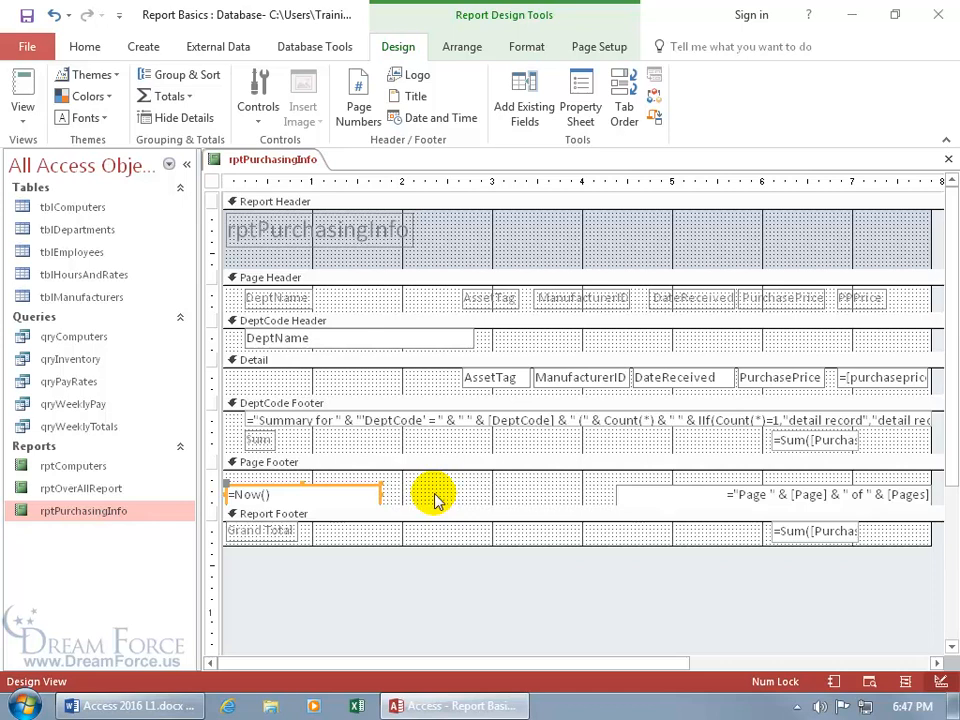
pyautogui.rightClick(280, 158)
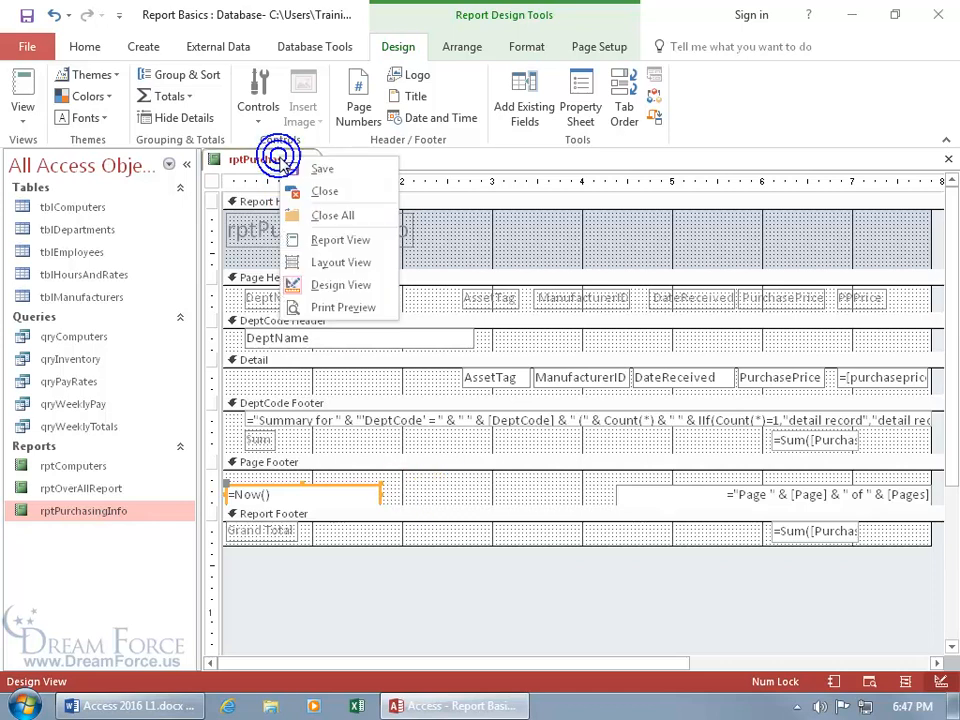
pyautogui.click(314, 258)
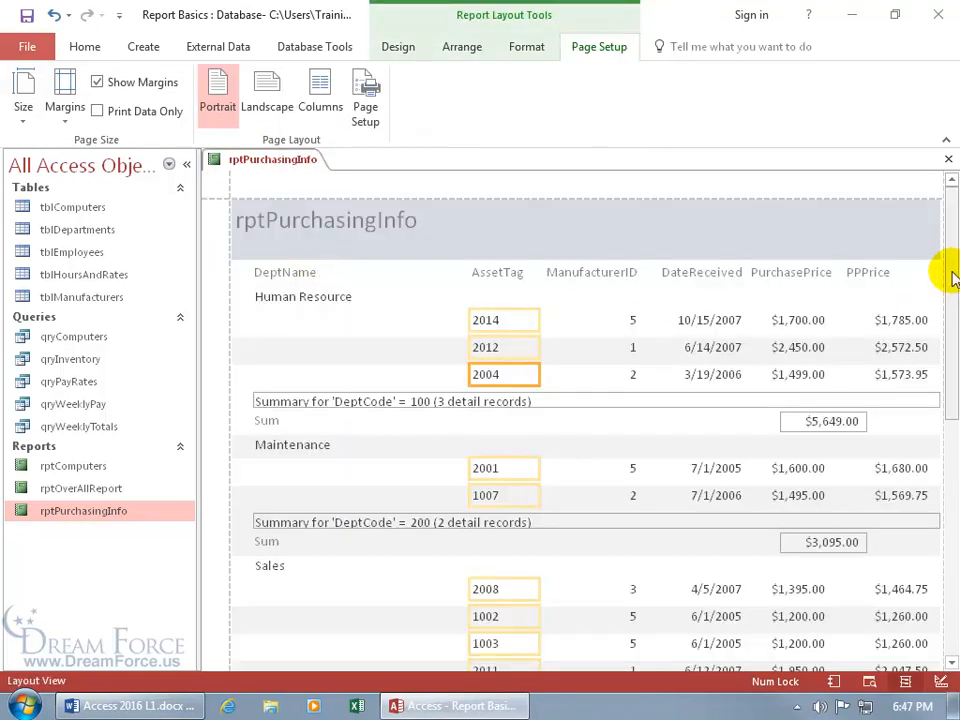
pyautogui.moveTo(953, 273); pyautogui.dragTo(940, 660)
pyautogui.click(283, 548)
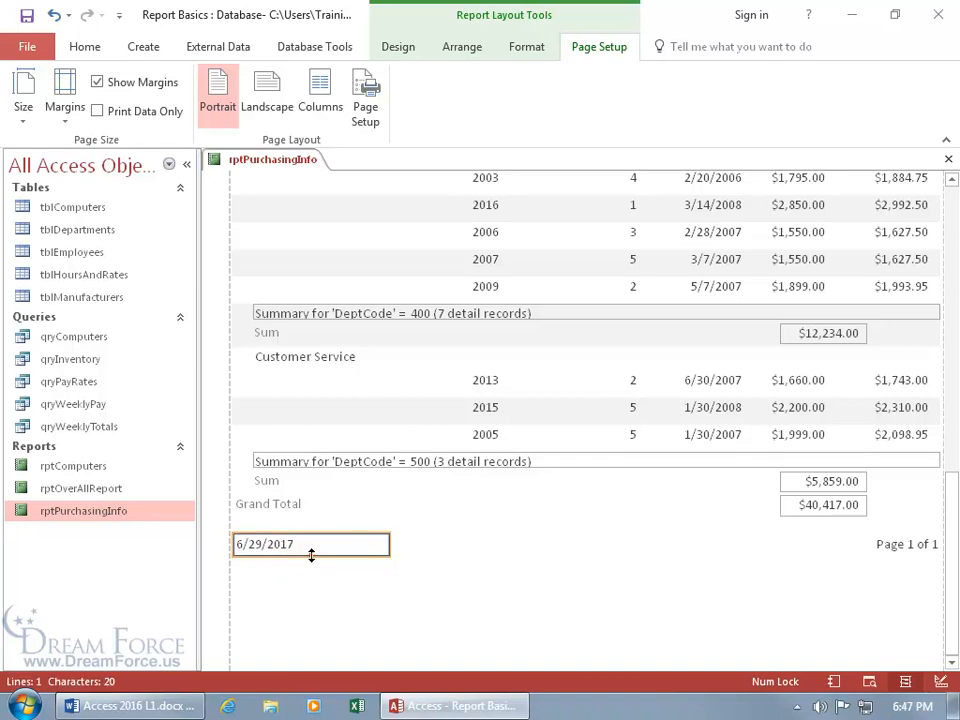
# Stretch the page footer date box to two lines tall, and undo that resize.
pyautogui.moveTo(312, 571); pyautogui.dragTo(312, 572)
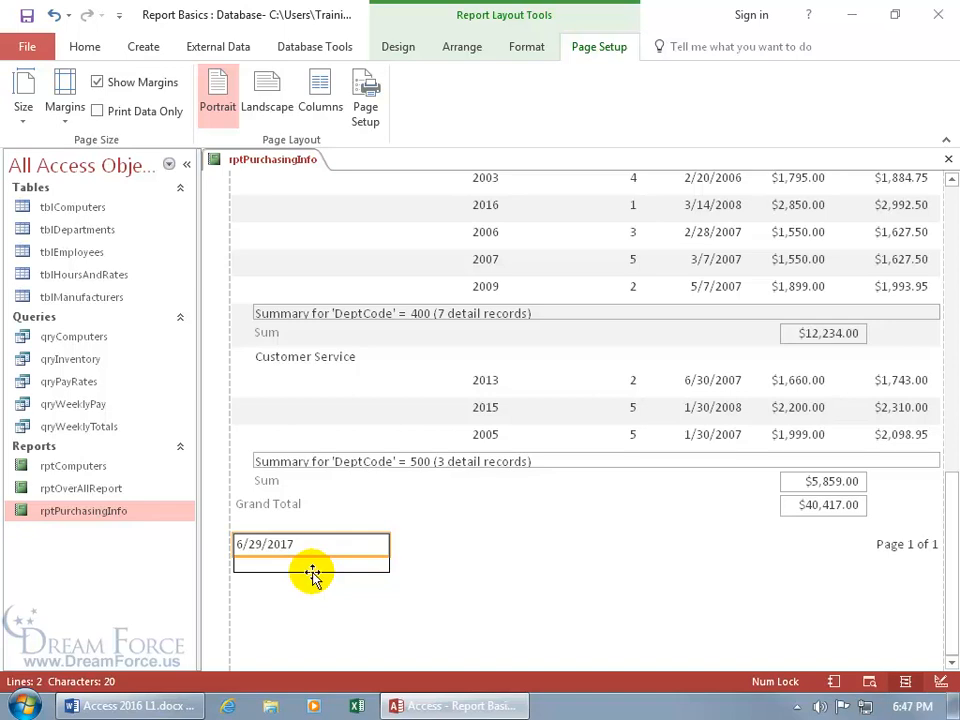
pyautogui.moveTo(312, 571); pyautogui.dragTo(311, 573)
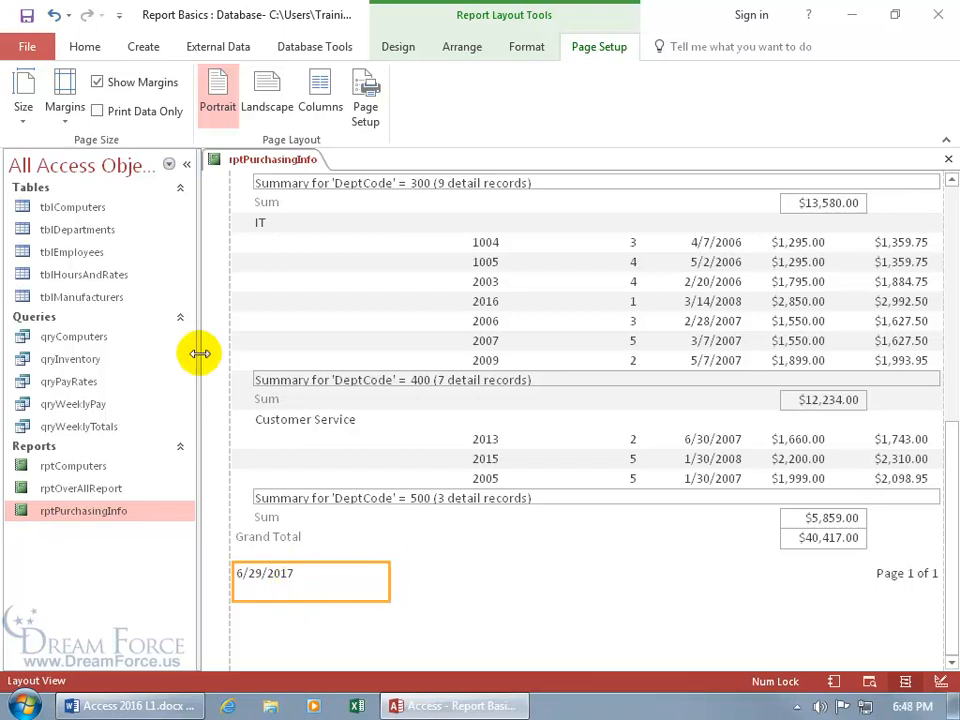
pyautogui.click(55, 22)
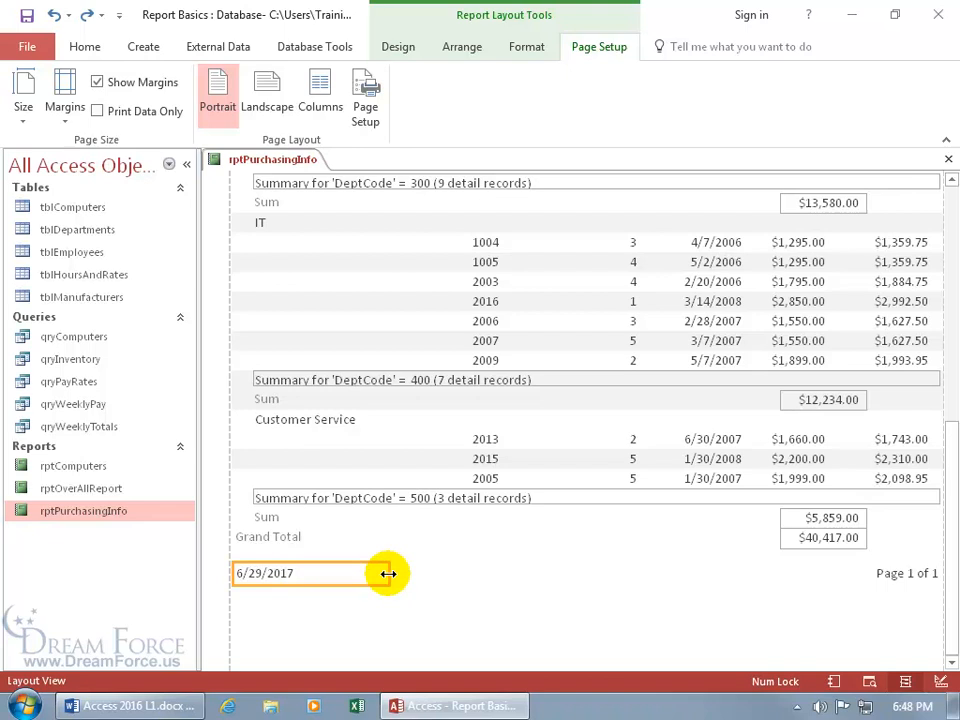
# Narrow the page footer date box to about 9 characters wide, and open the report in Print Preview.
pyautogui.moveTo(388, 573); pyautogui.dragTo(302, 573)
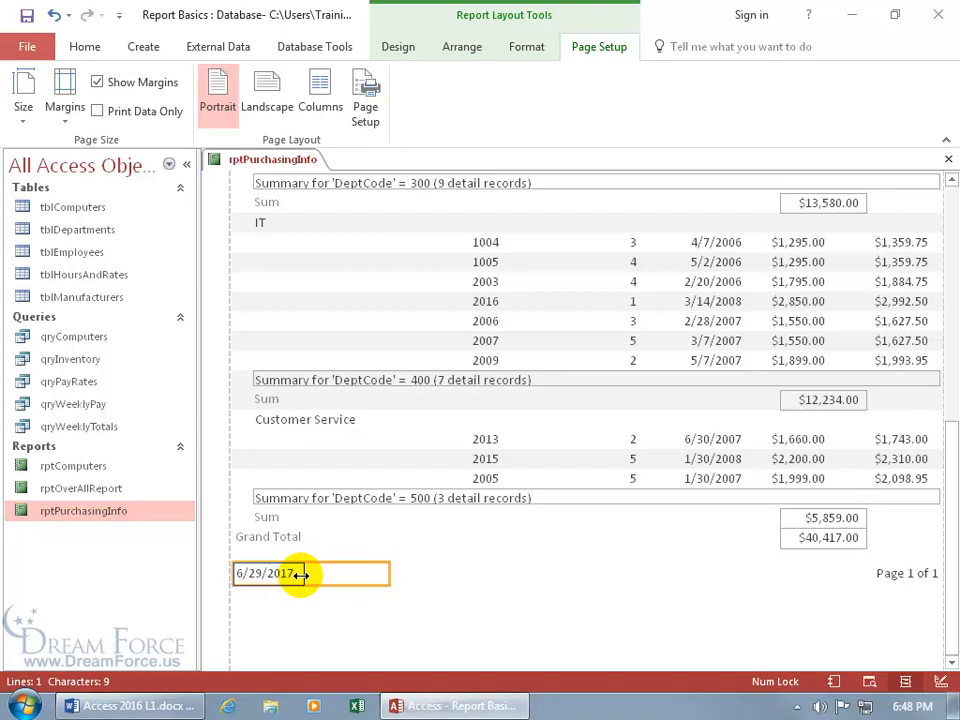
pyautogui.moveTo(301, 574); pyautogui.dragTo(301, 574)
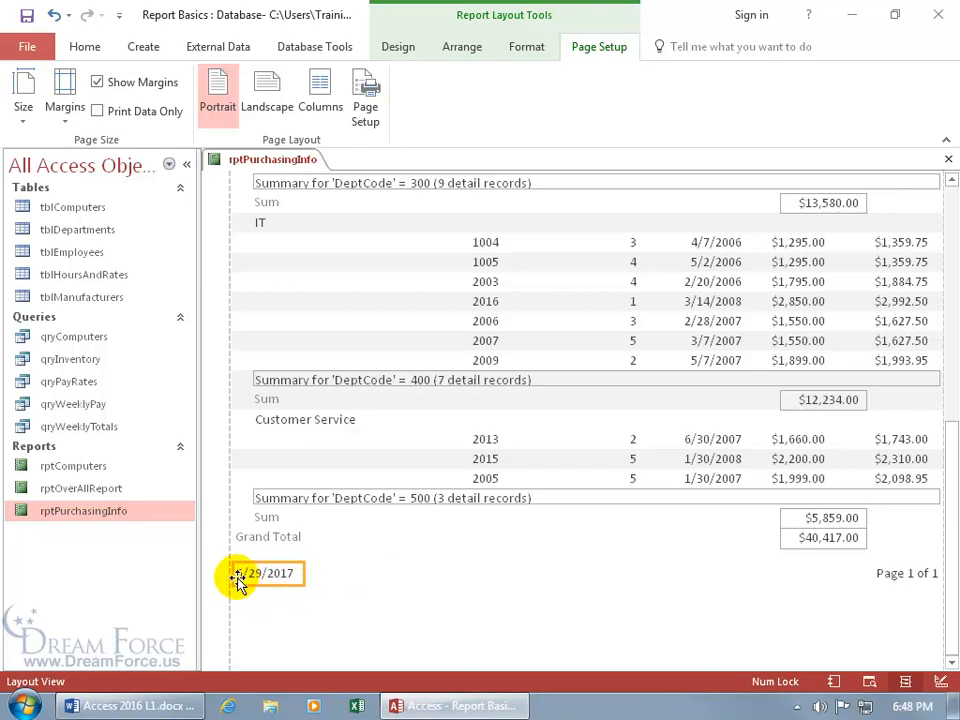
pyautogui.rightClick(330, 612)
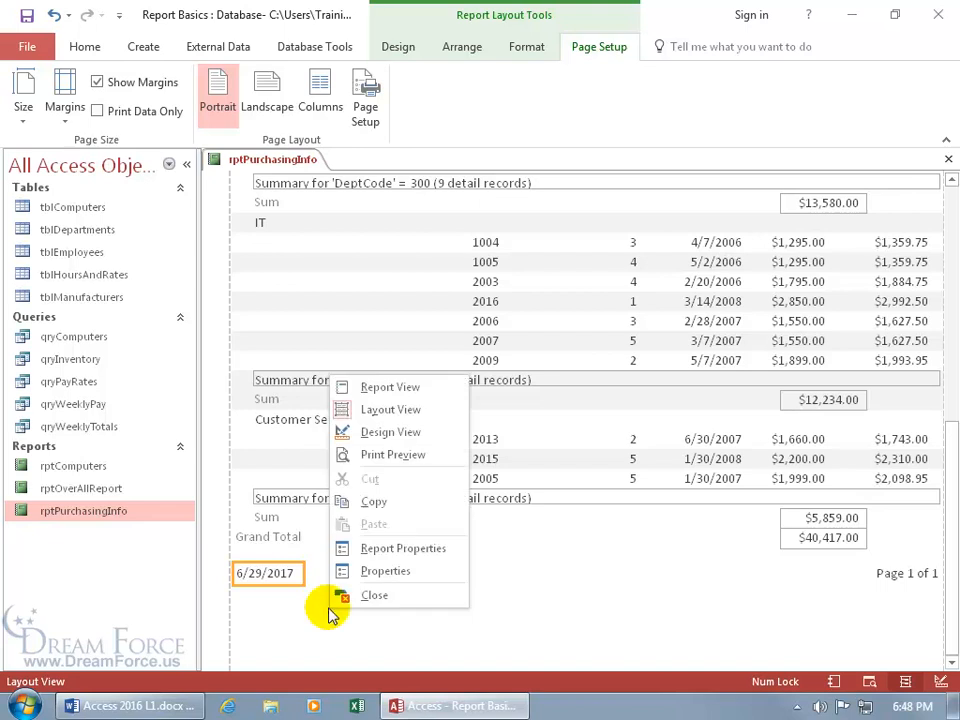
pyautogui.click(418, 460)
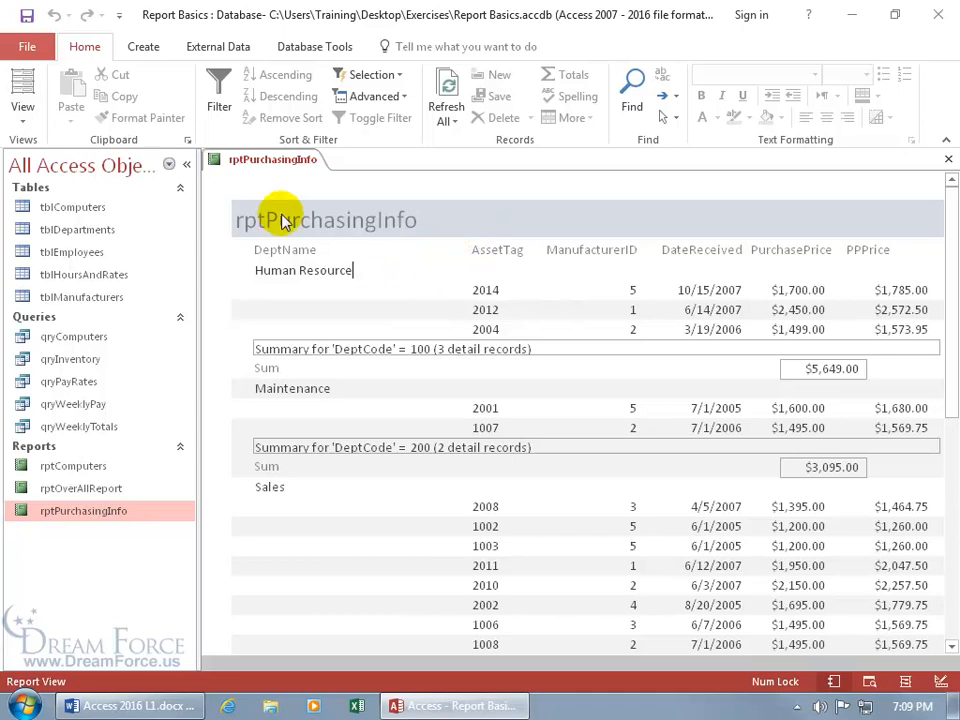
# Apply the Ion Boardroom theme to rptPurchasingInfo from Design View.
pyautogui.rightClick(272, 163)
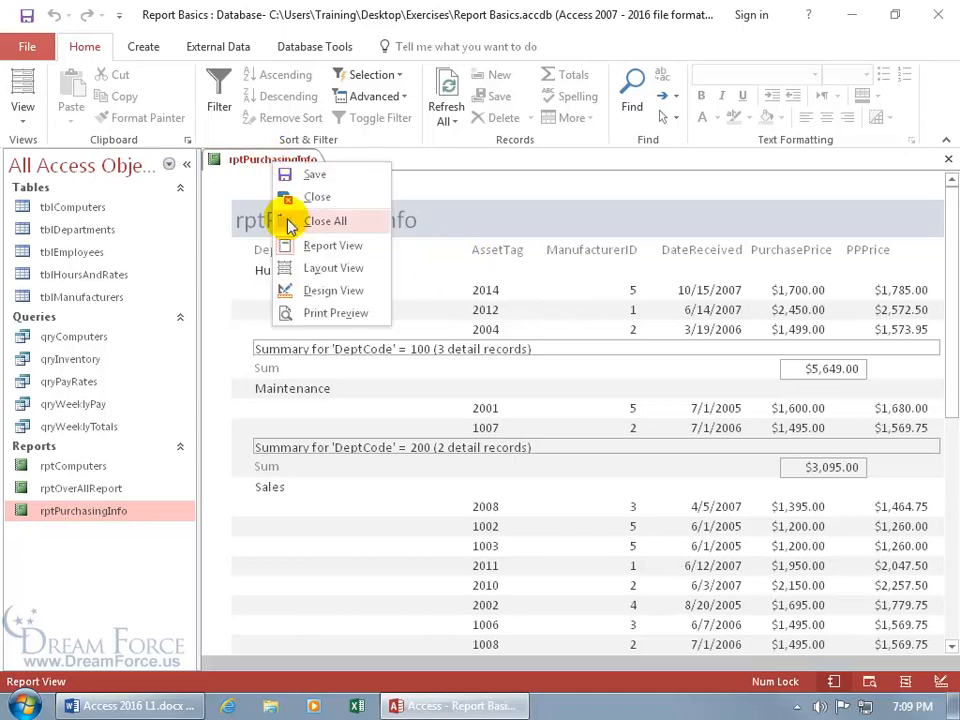
pyautogui.click(311, 268)
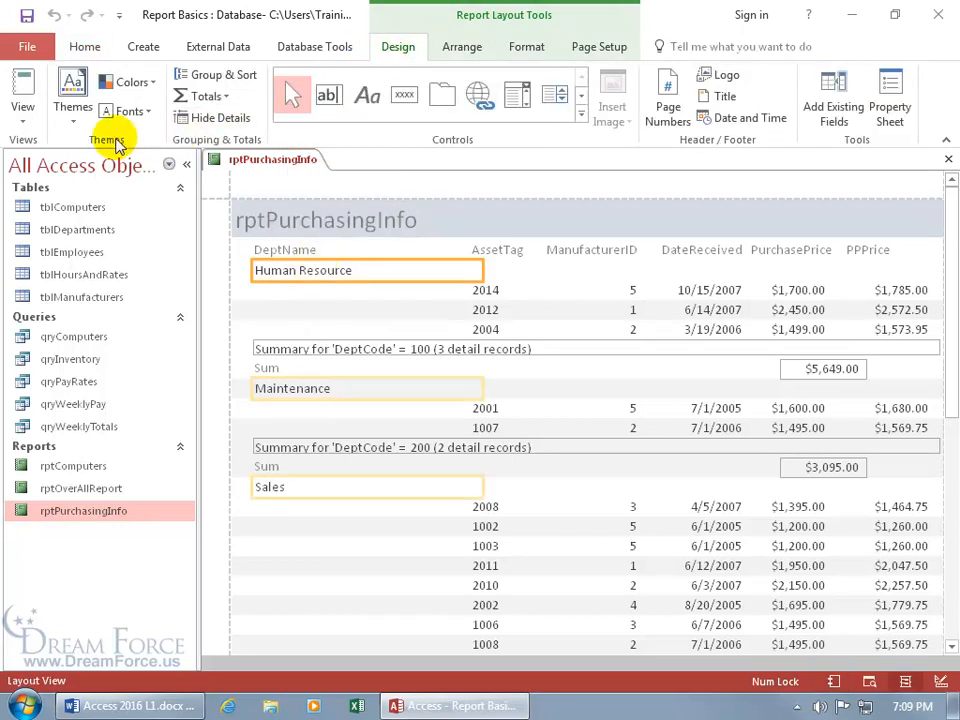
pyautogui.rightClick(245, 160)
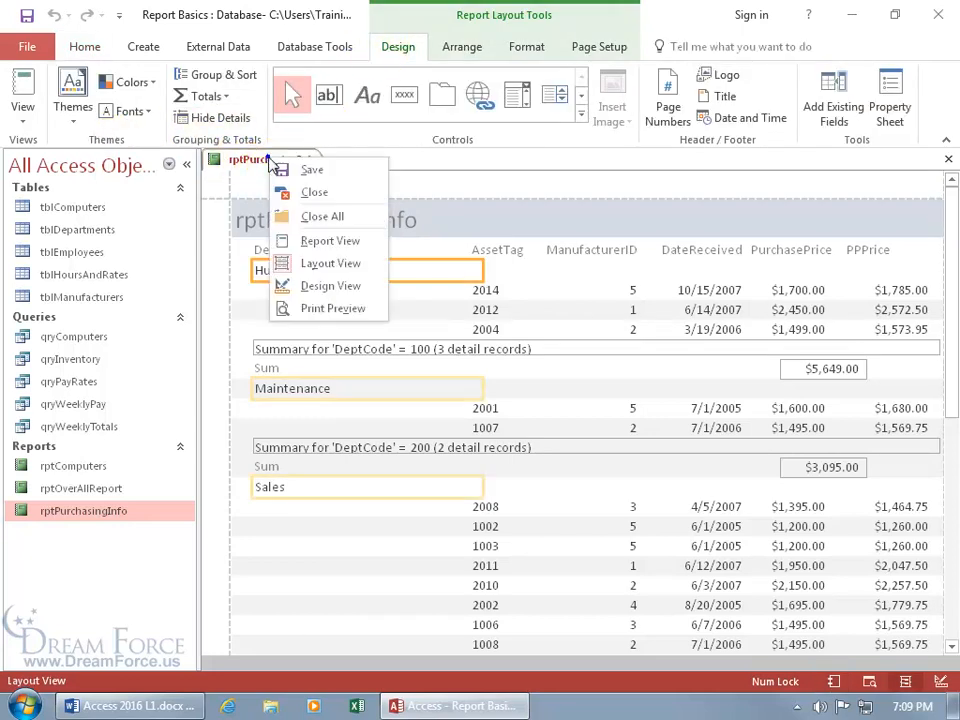
pyautogui.click(325, 285)
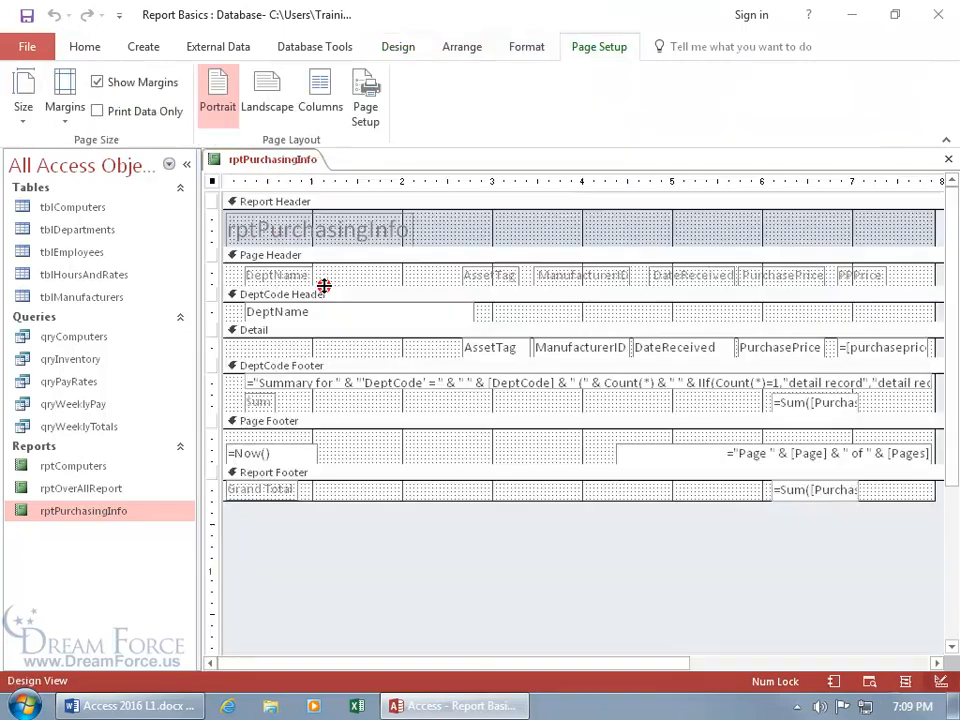
pyautogui.click(400, 47)
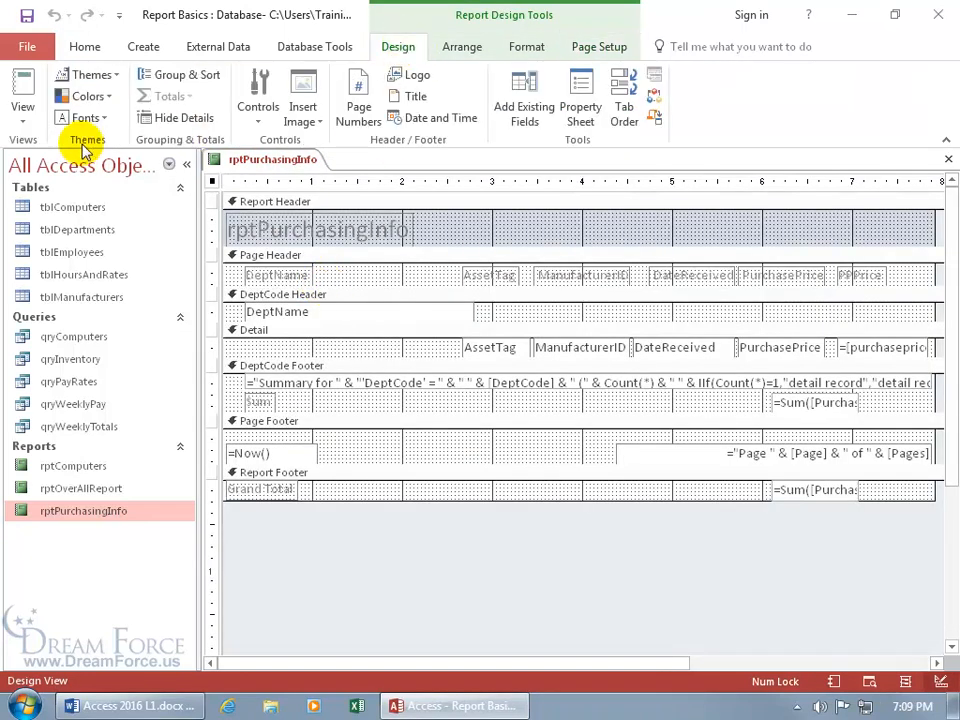
pyautogui.click(113, 78)
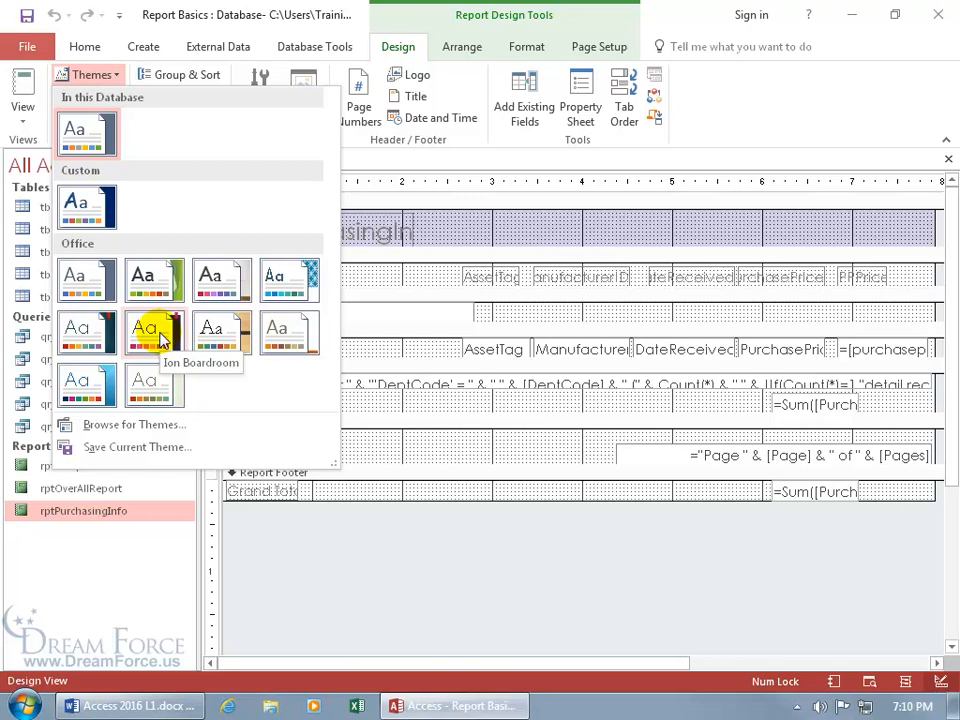
pyautogui.click(160, 338)
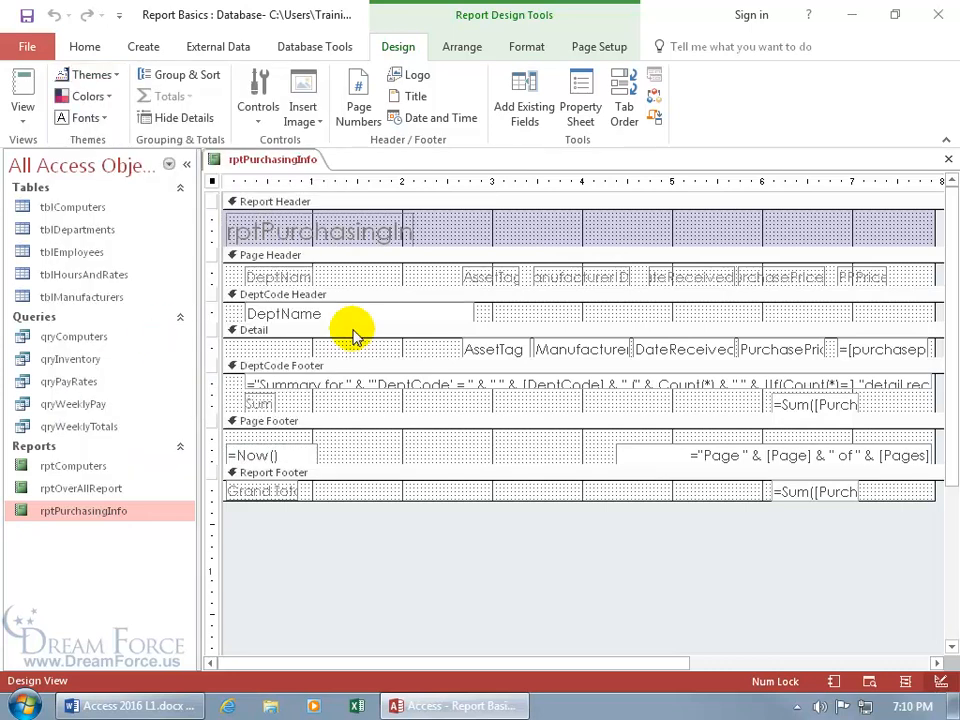
# Close rptPurchasingInfo without saving the design changes, and reopen the report.
pyautogui.click(947, 159)
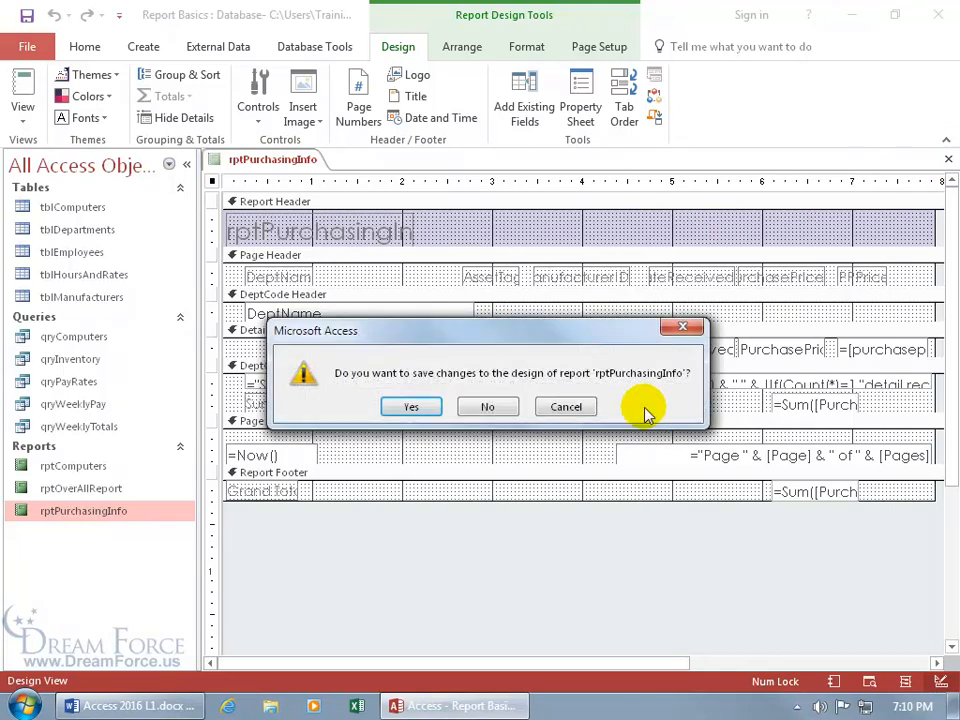
pyautogui.click(501, 407)
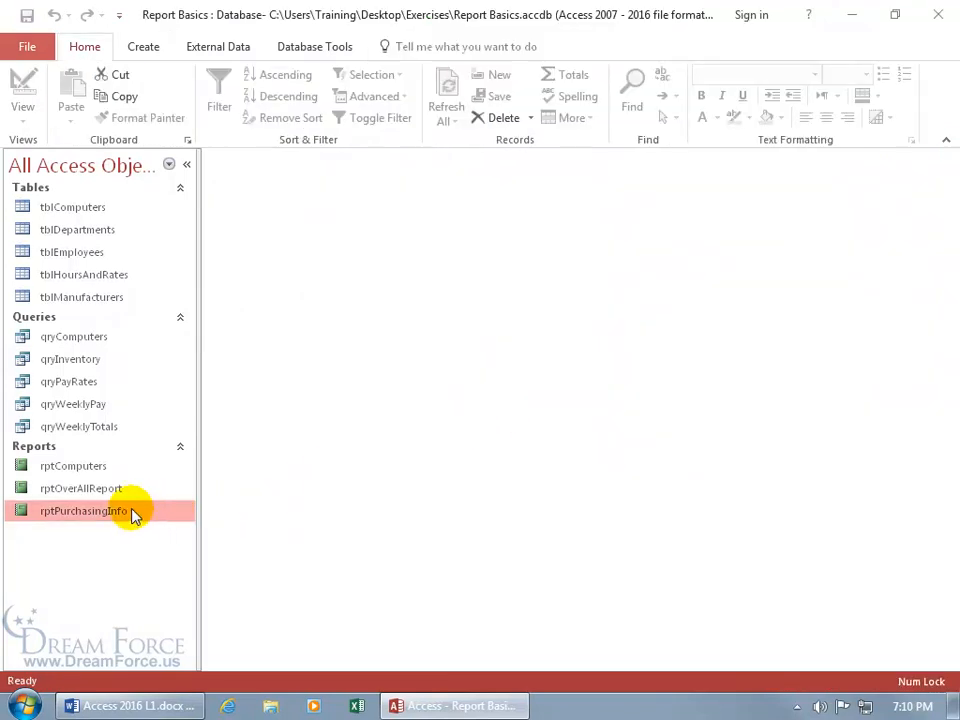
pyautogui.doubleClick(136, 514)
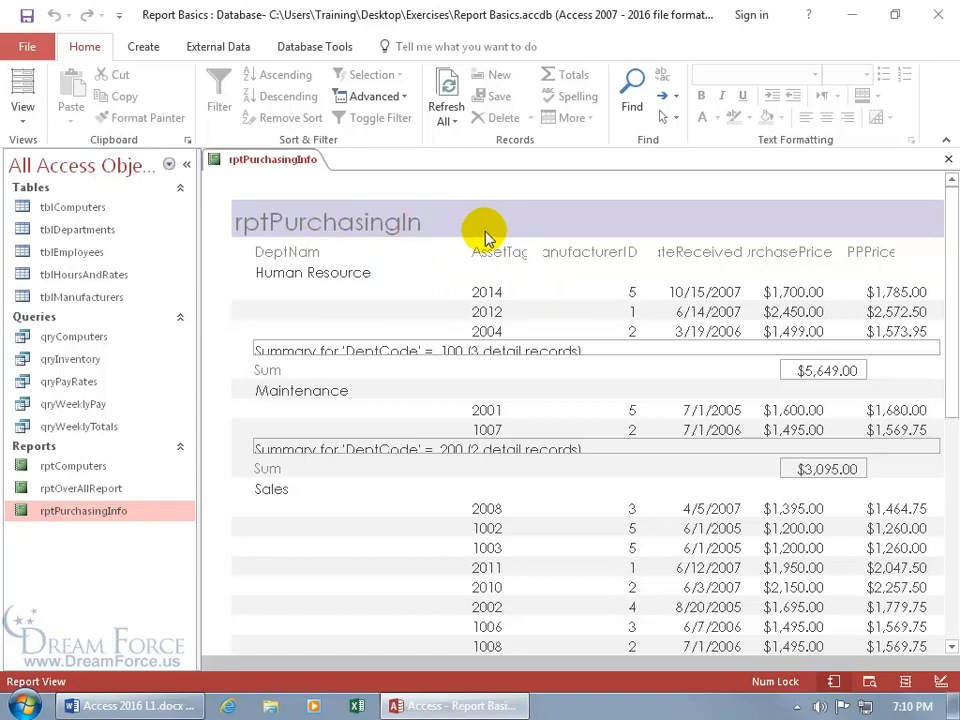
# Switch rptPurchasingInfo to Layout View and apply the Office theme.
pyautogui.rightClick(272, 160)
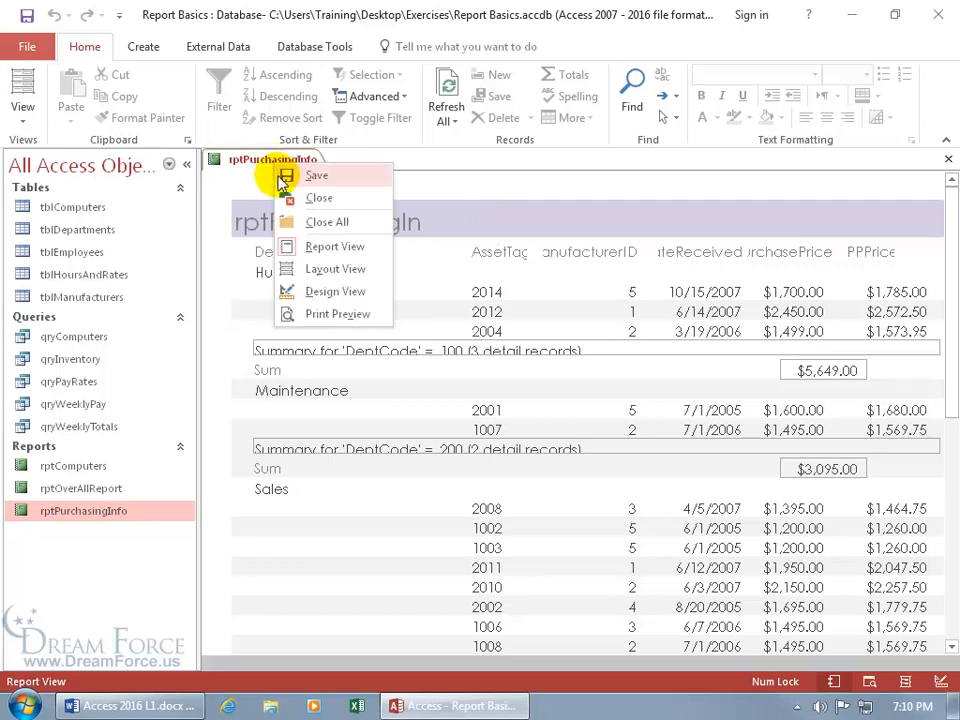
pyautogui.click(317, 270)
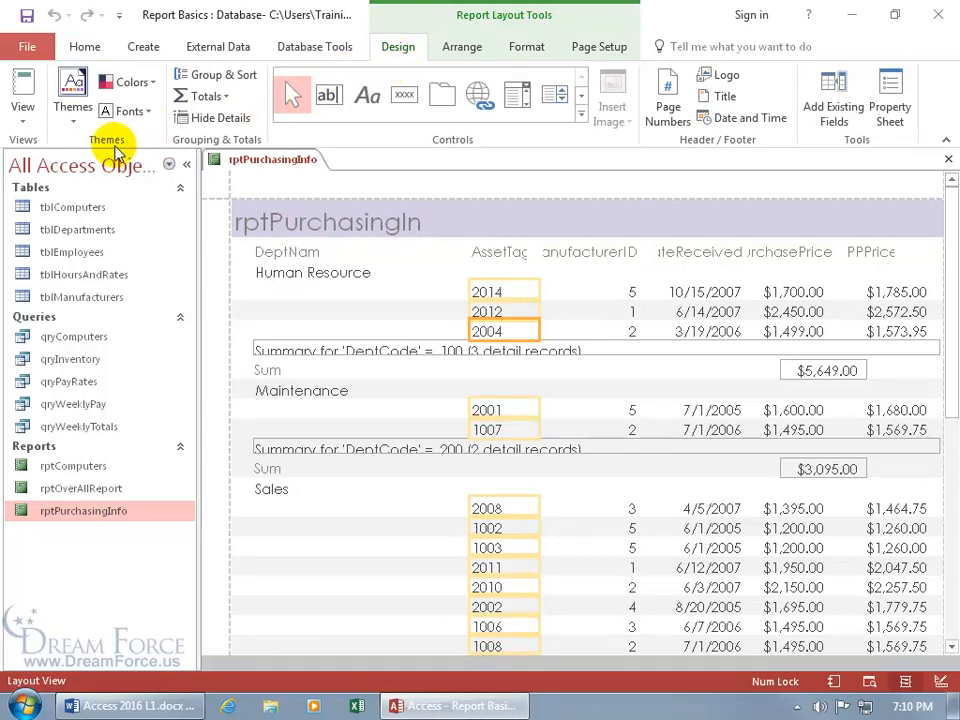
pyautogui.click(75, 112)
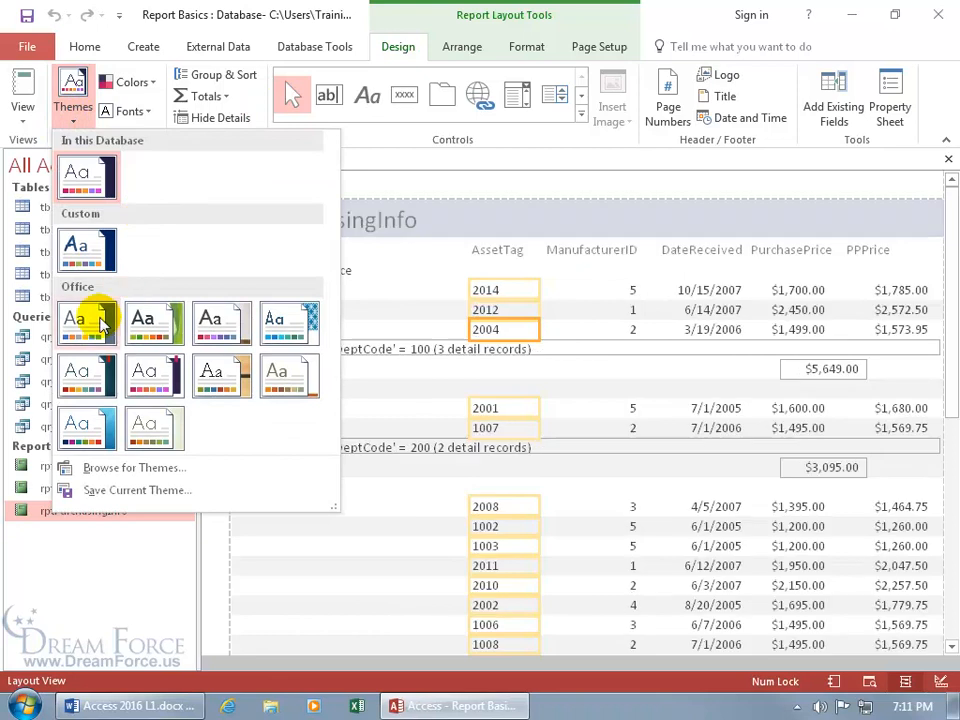
pyautogui.click(95, 327)
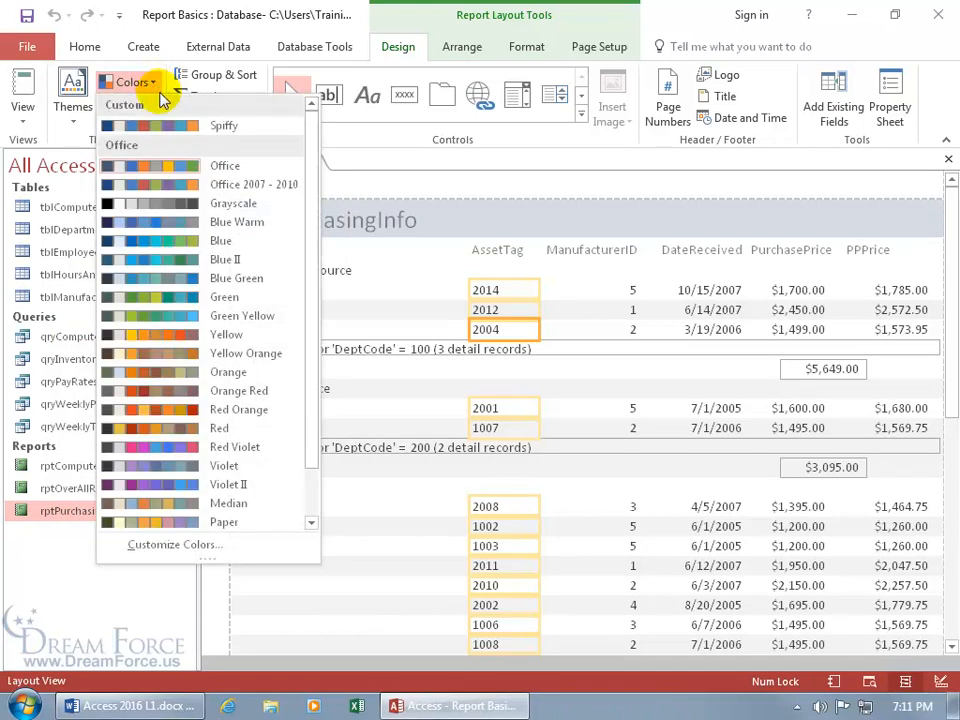
# Set the theme colors to Yellow, check the report in Print Preview, and return to Layout View.
pyautogui.click(177, 335)
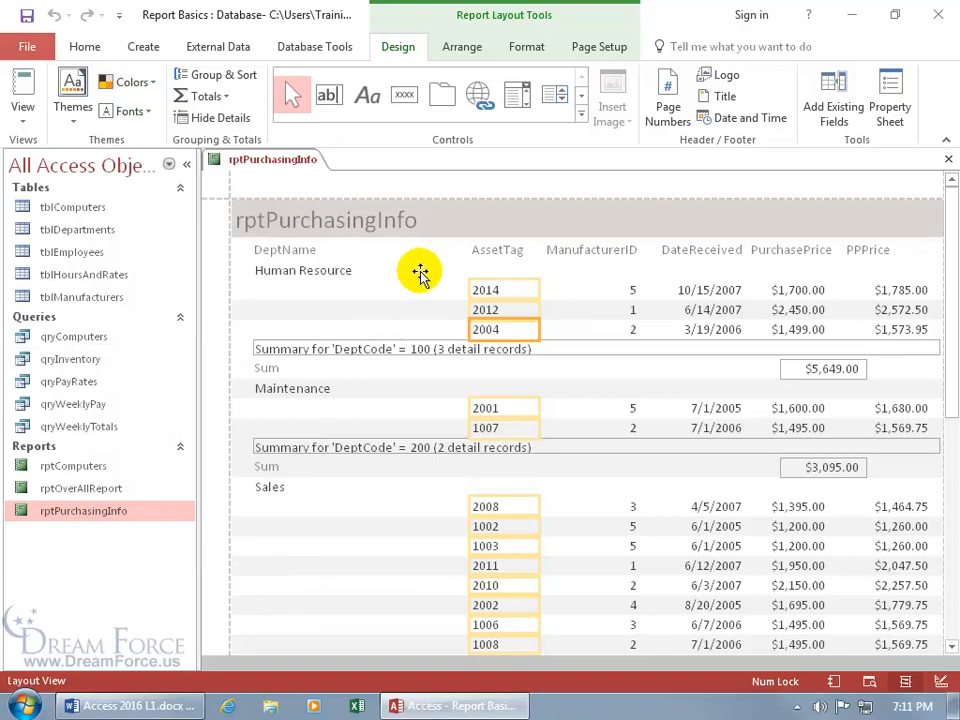
pyautogui.rightClick(303, 161)
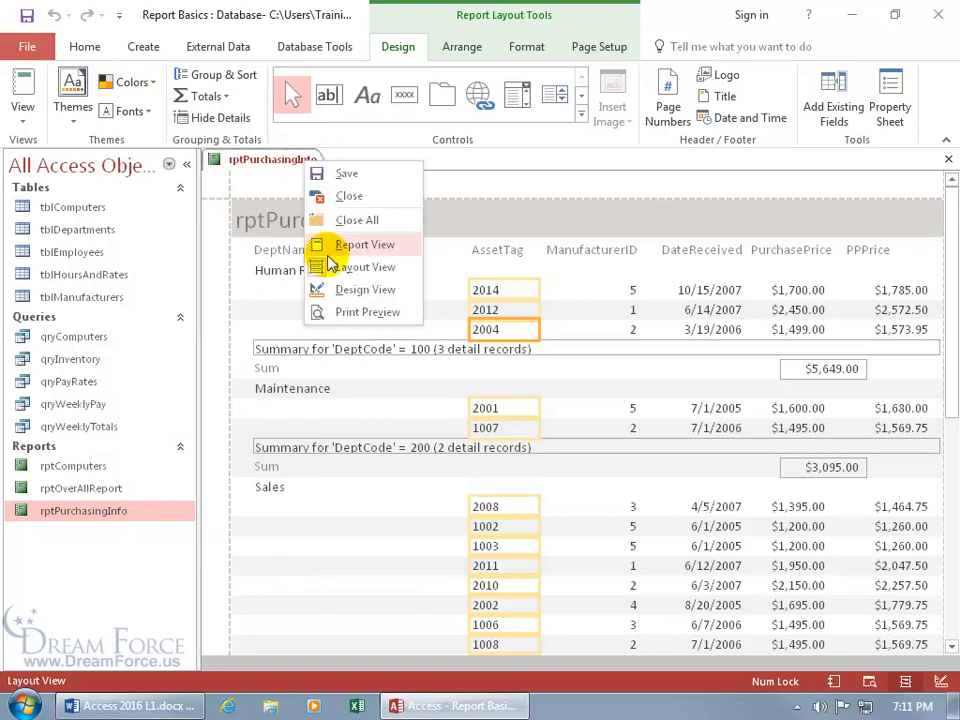
pyautogui.click(350, 313)
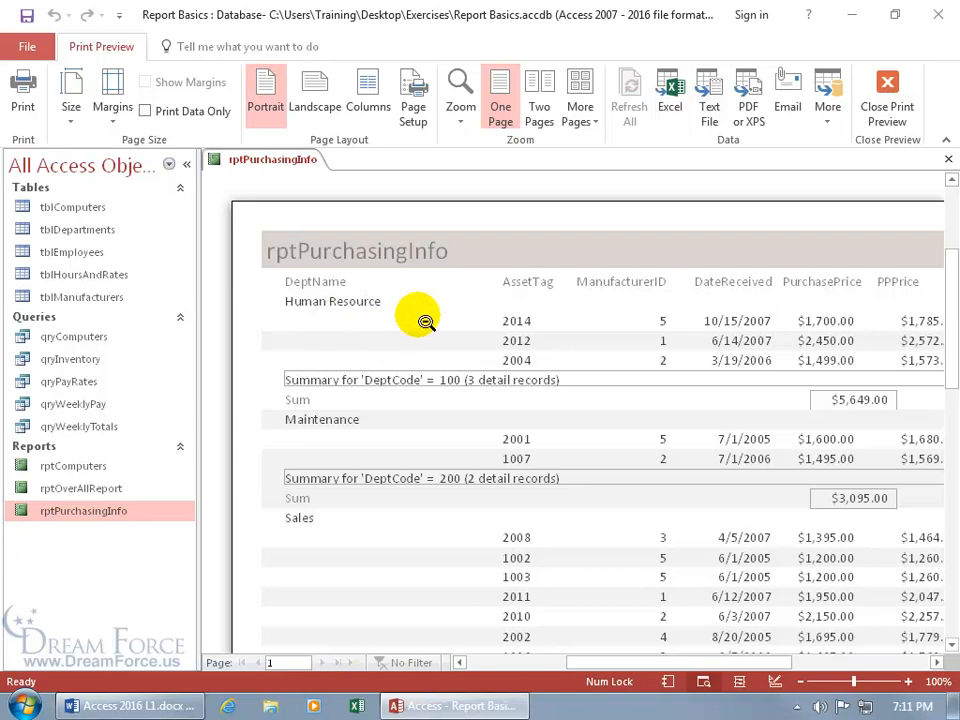
pyautogui.rightClick(280, 161)
pyautogui.click(321, 268)
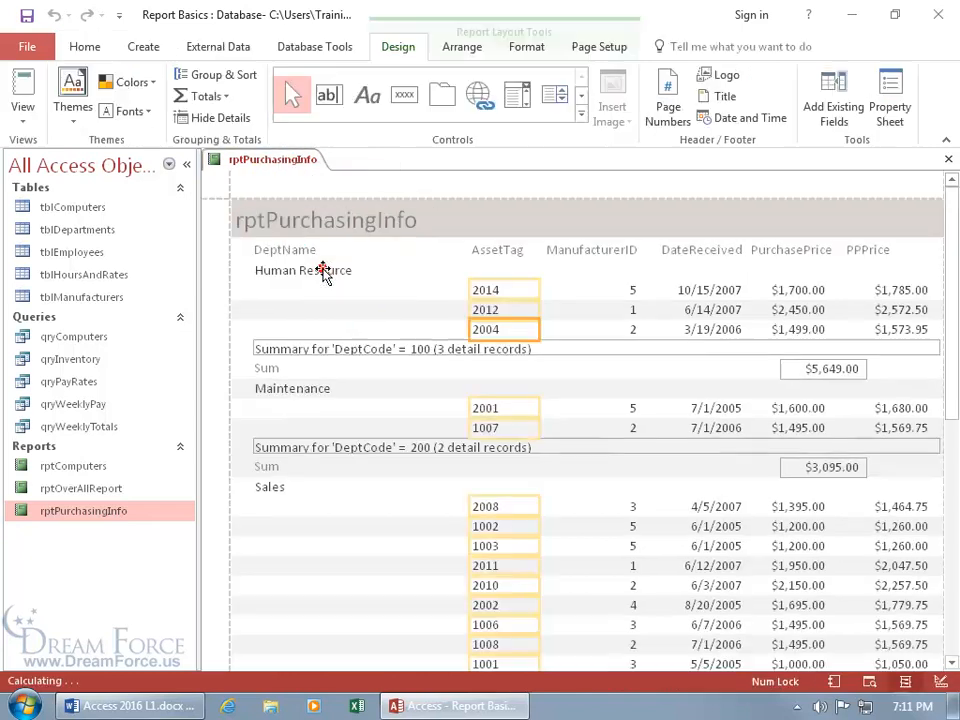
# Apply the Calibri-Cambria theme fonts to the report, and reset the whole theme to Office.
pyautogui.click(146, 113)
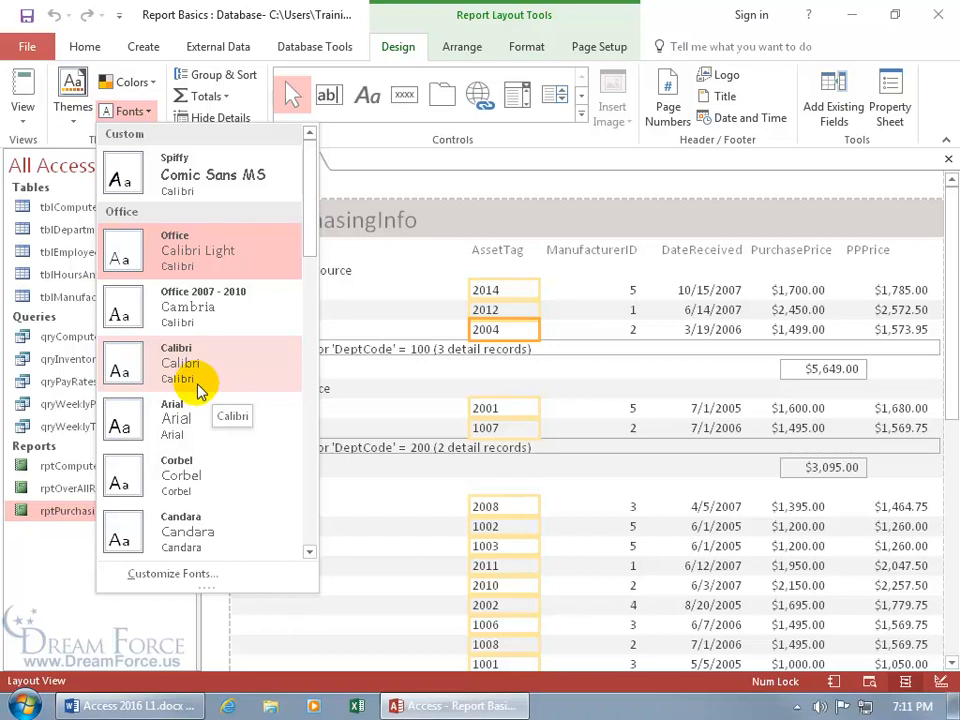
pyautogui.moveTo(309, 237); pyautogui.dragTo(296, 410)
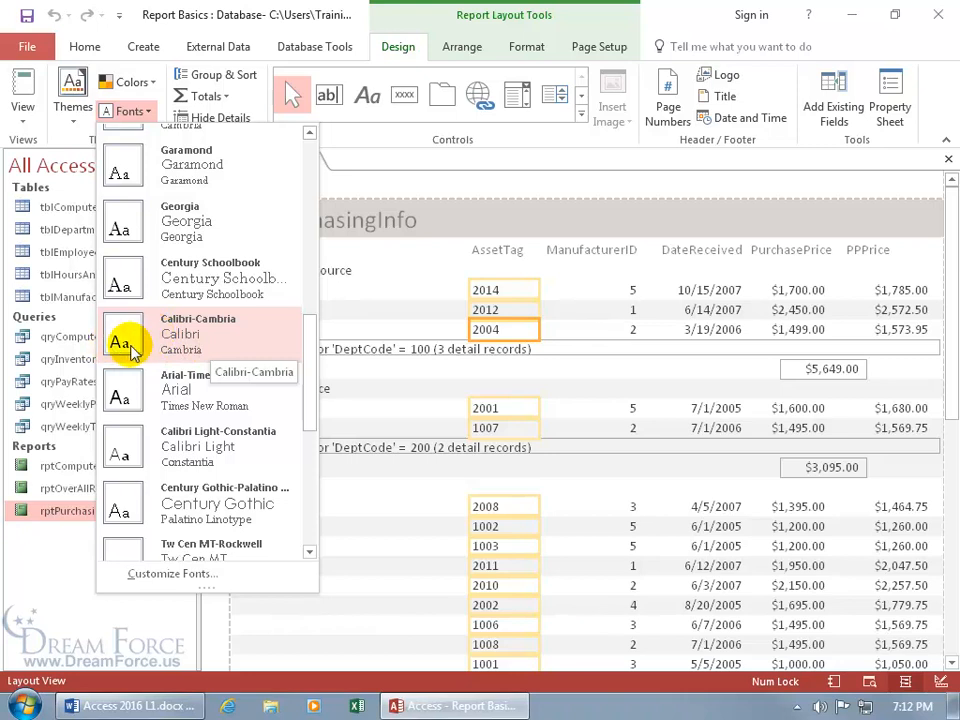
pyautogui.click(196, 355)
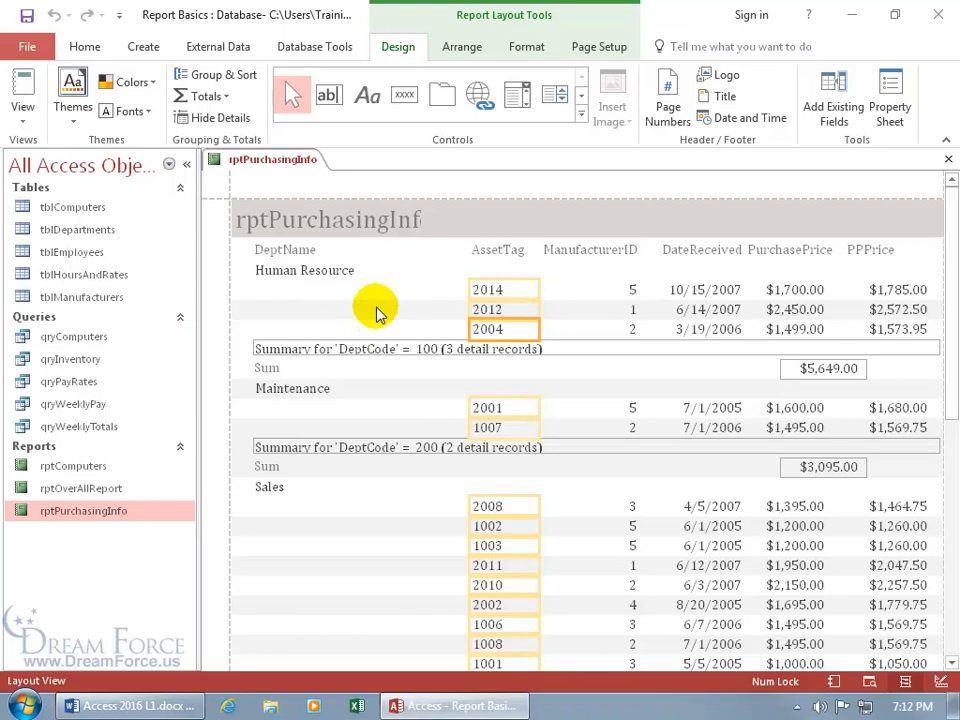
pyautogui.click(79, 118)
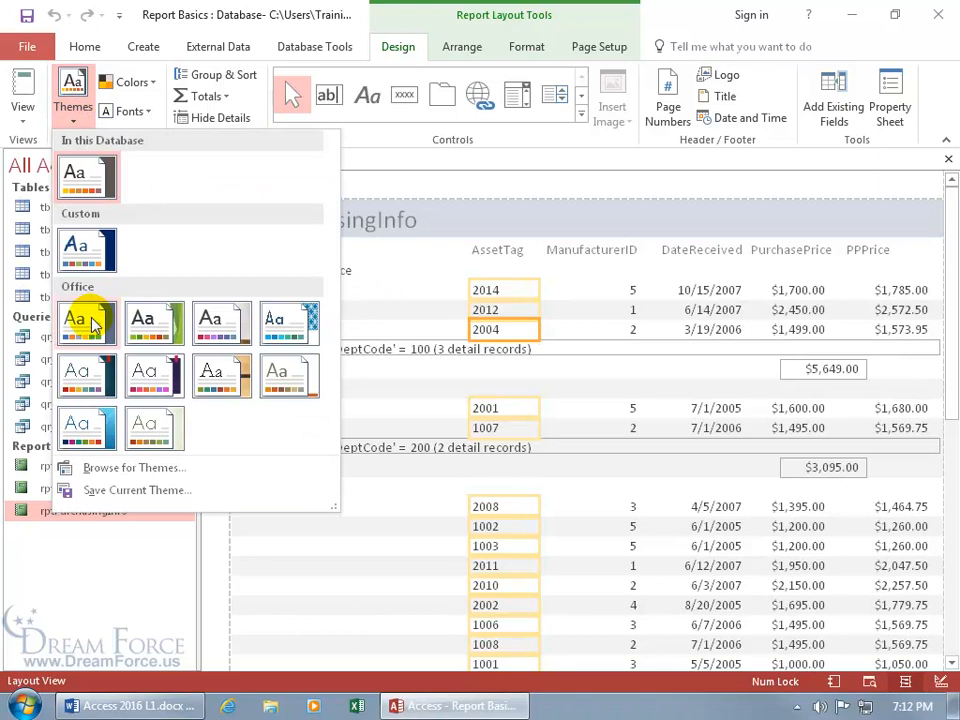
pyautogui.click(94, 322)
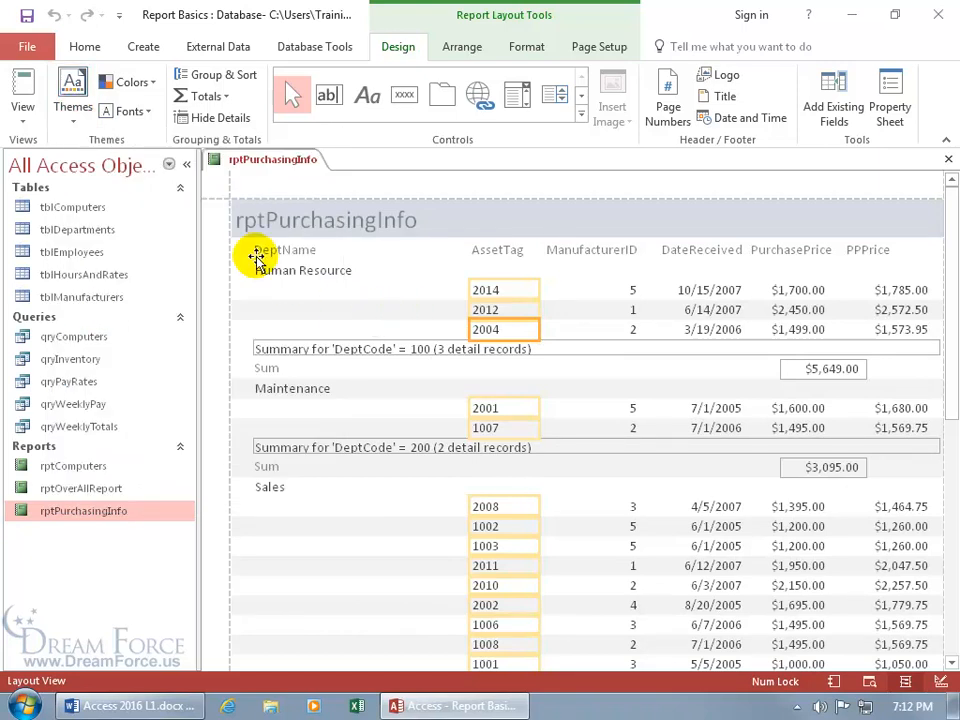
# Create custom theme colors with Text/Background - Dark 1 set to red, and save them as Spiffy 2.
pyautogui.click(151, 84)
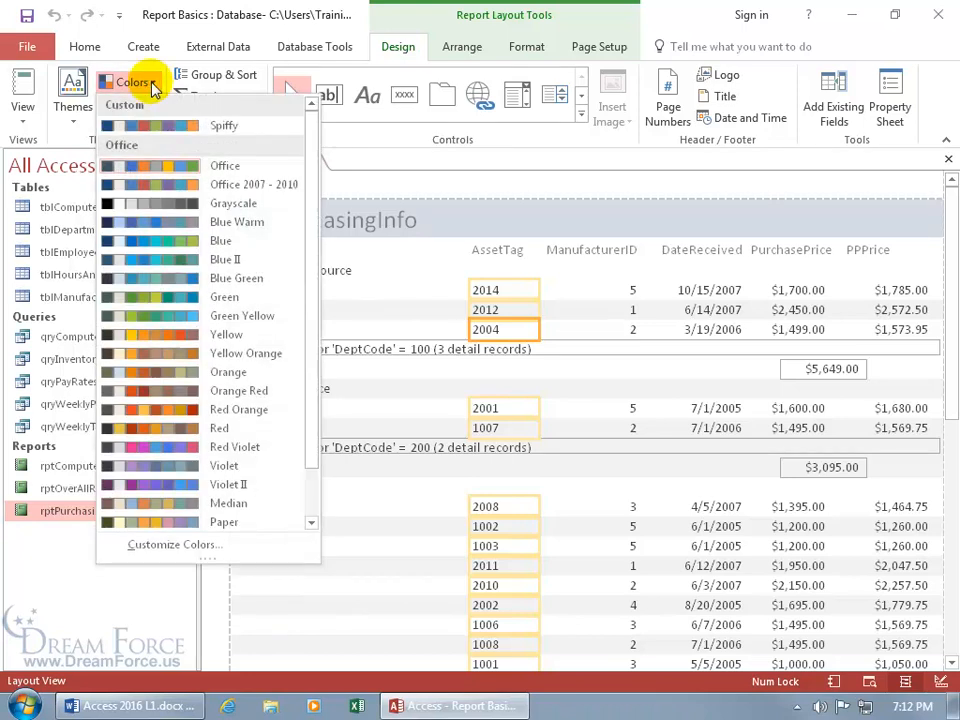
pyautogui.rightClick(190, 132)
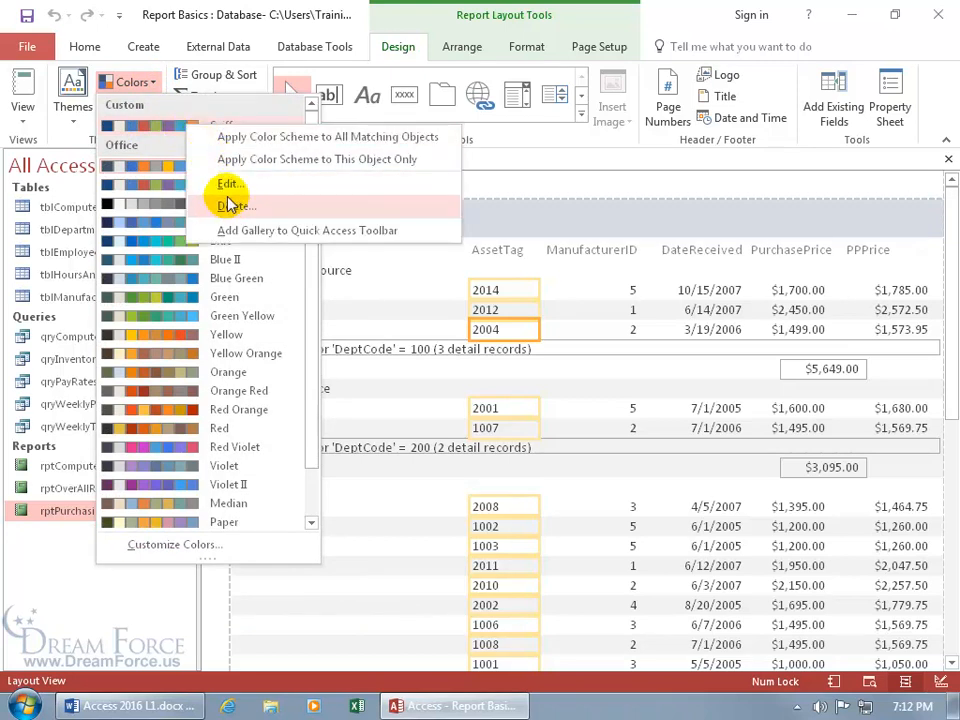
pyautogui.click(208, 545)
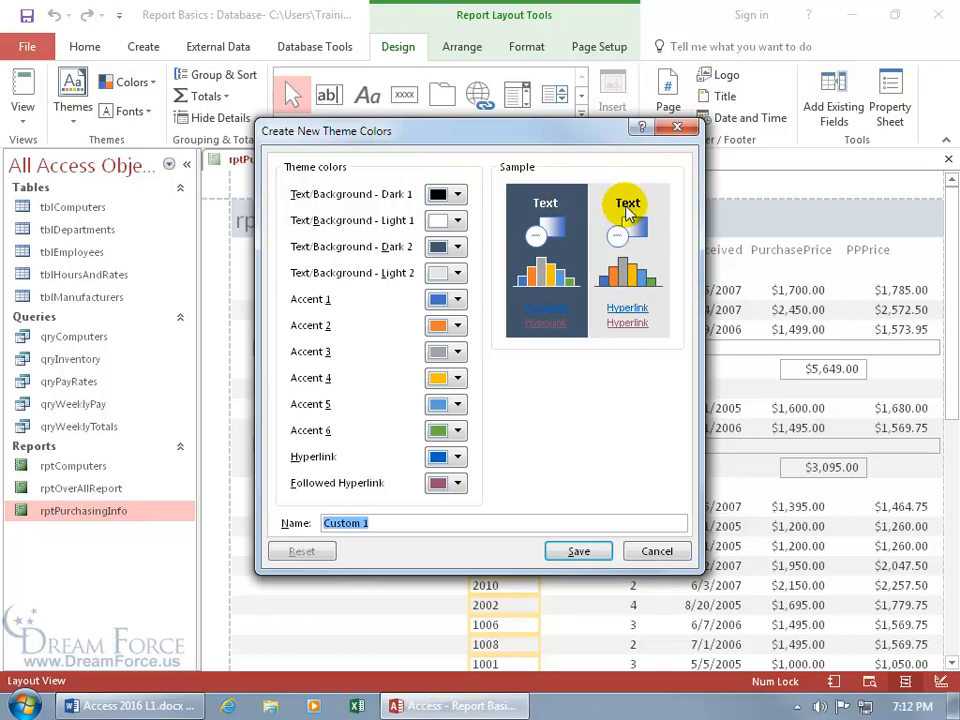
pyautogui.click(457, 195)
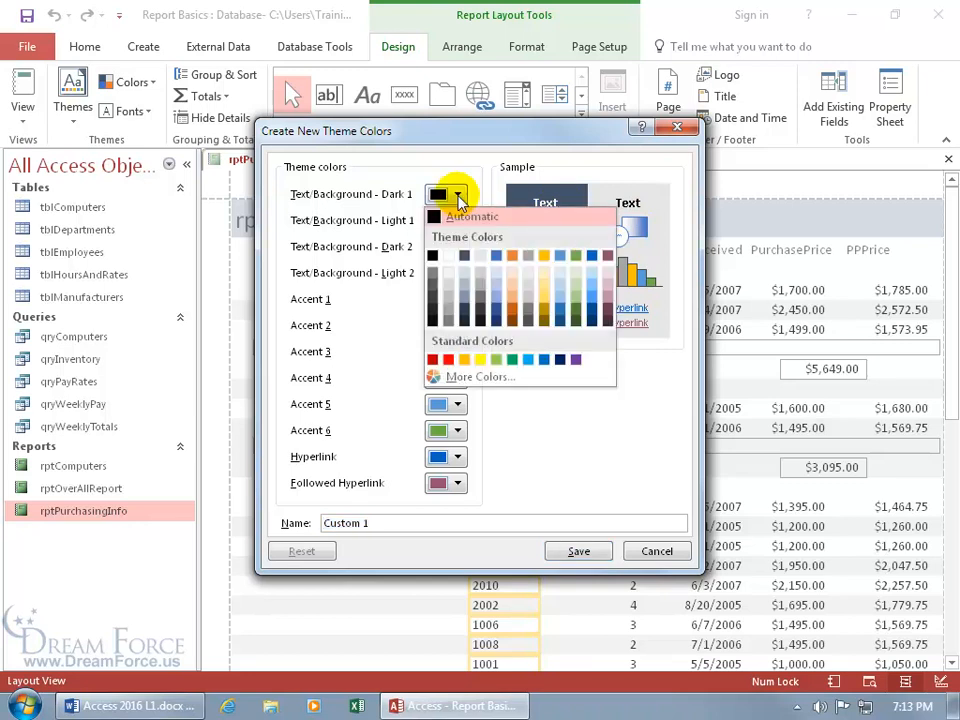
pyautogui.click(448, 360)
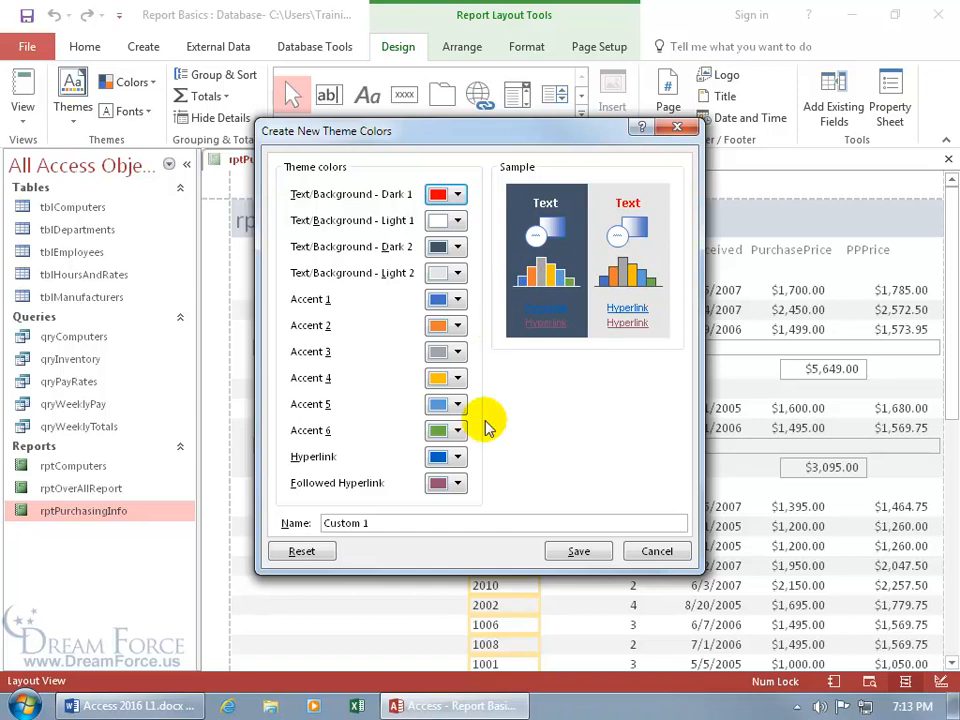
pyautogui.moveTo(401, 524); pyautogui.dragTo(268, 529)
pyautogui.write('Spiffy 2')
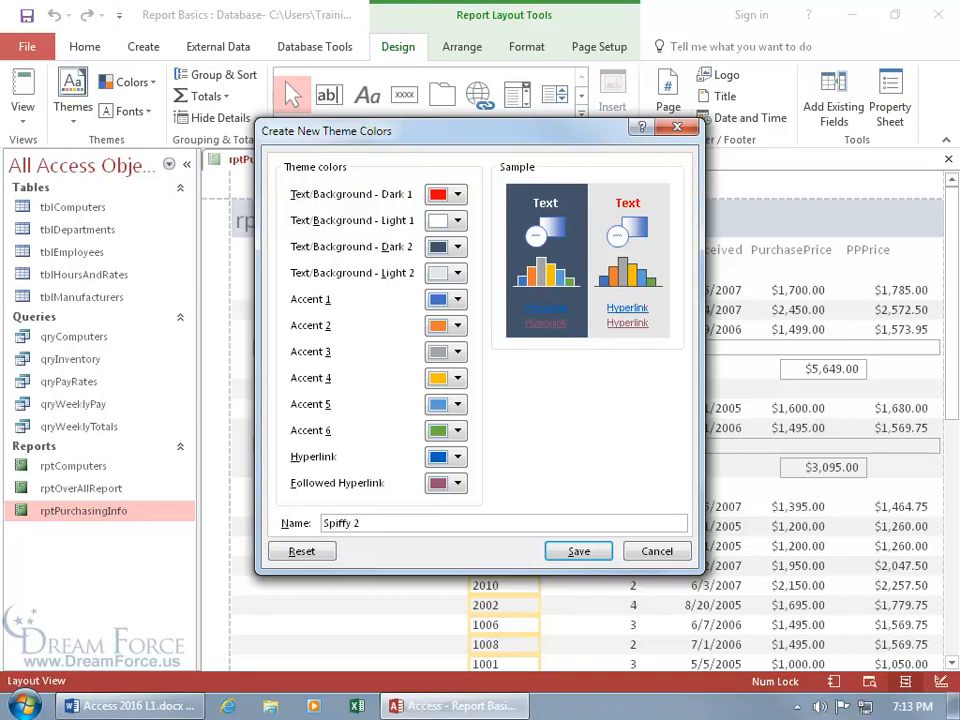
pyautogui.press('Return')
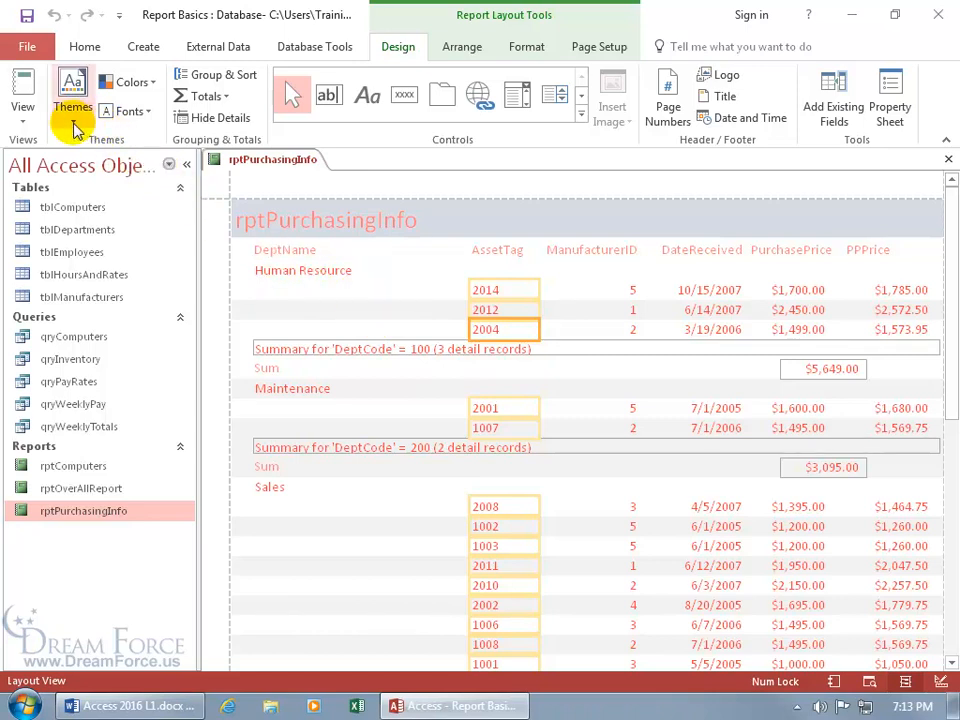
# Create custom theme fonts with Monotype Corsiva as the heading font and save them as Fancy.
pyautogui.click(148, 118)
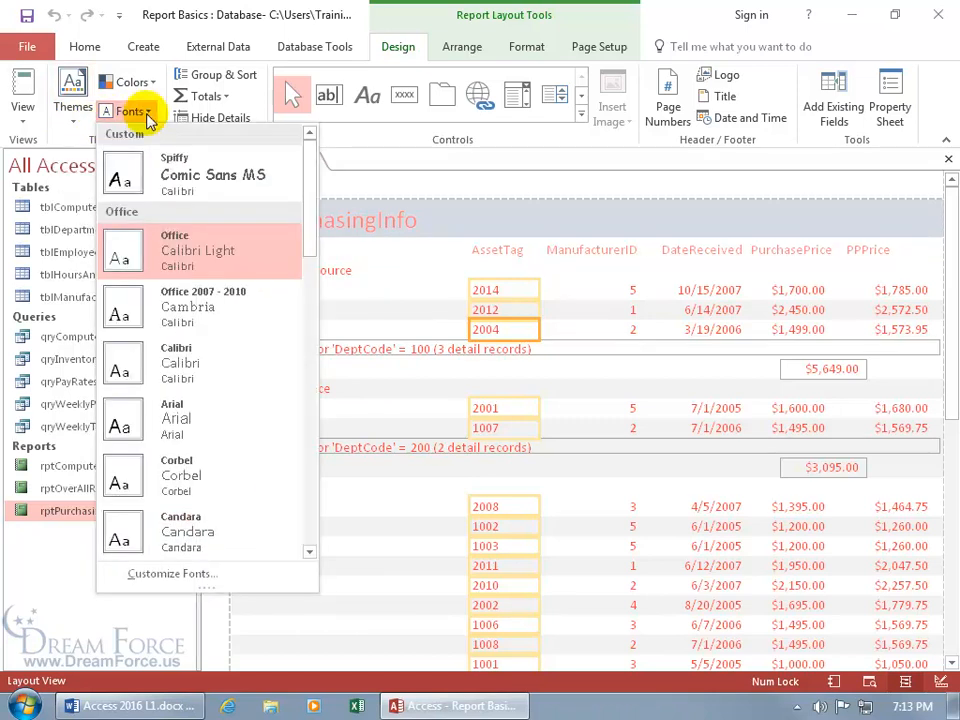
pyautogui.click(170, 574)
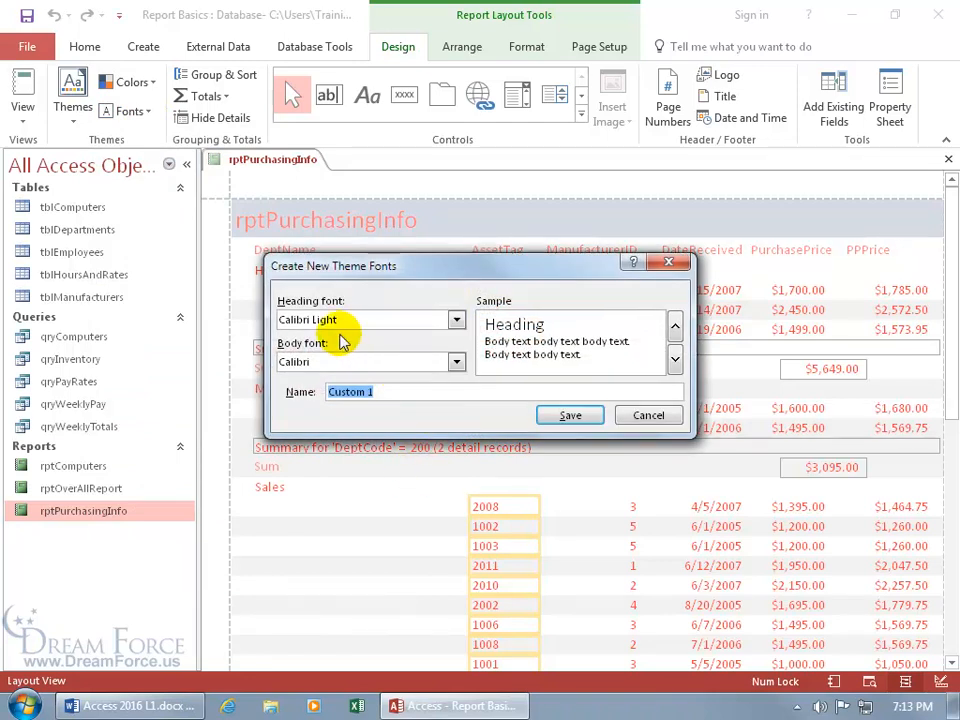
pyautogui.click(456, 319)
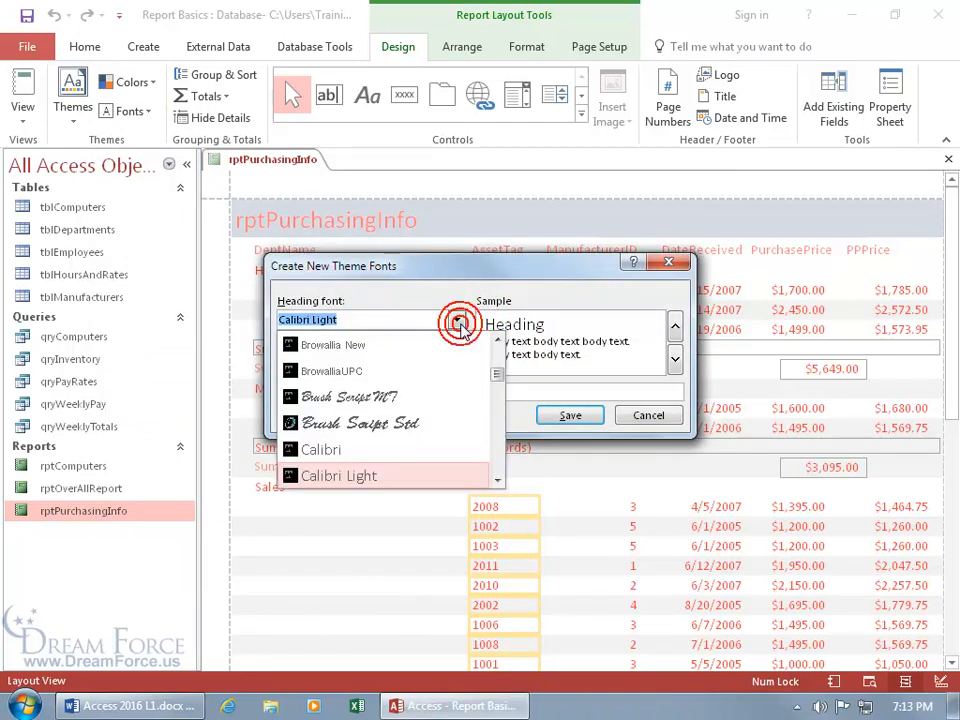
pyautogui.write('Monotype Corsiva')
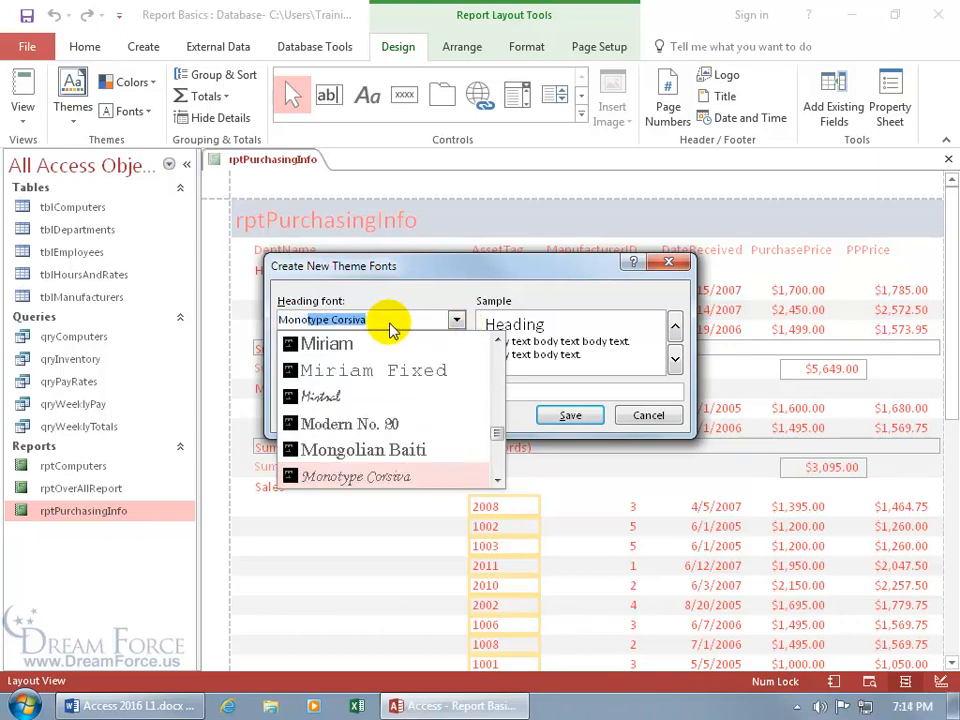
pyautogui.press('Tab')
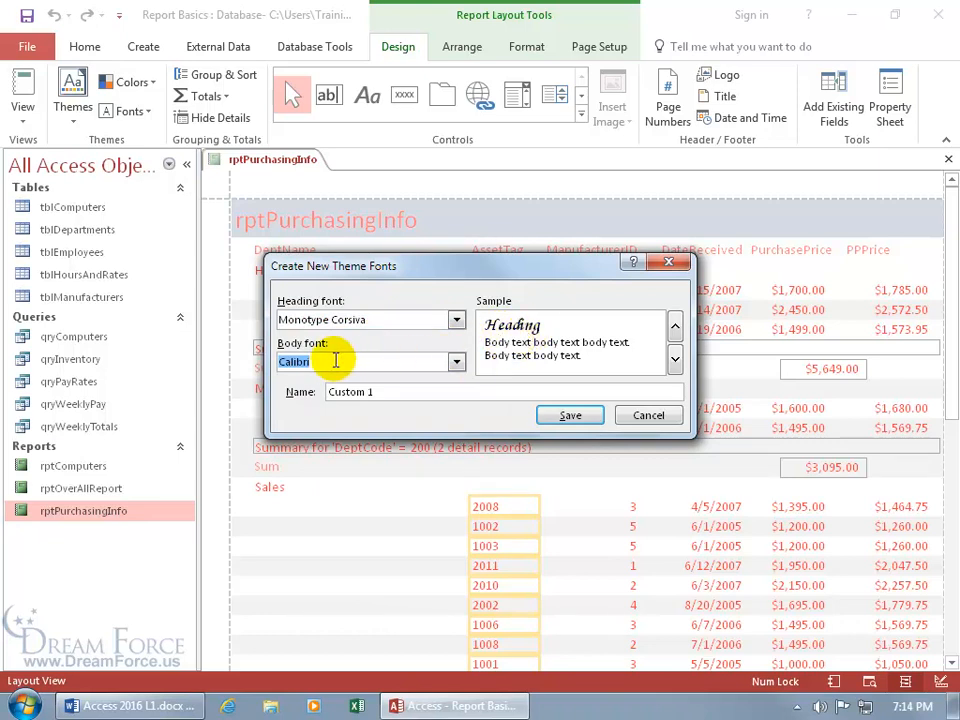
pyautogui.click(389, 391)
pyautogui.moveTo(389, 391); pyautogui.dragTo(228, 397)
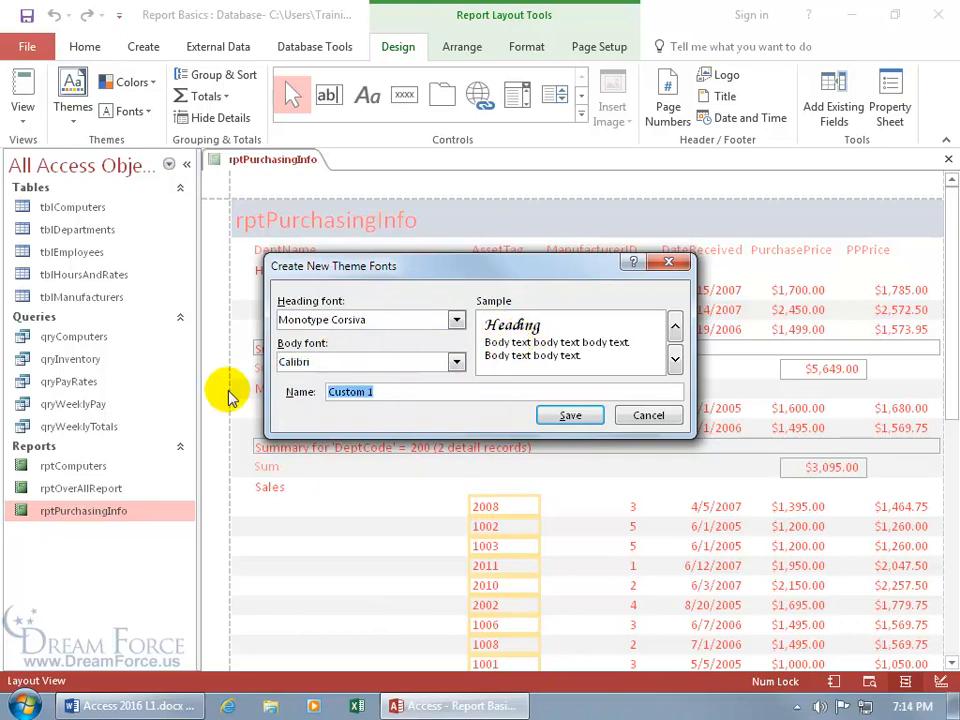
pyautogui.write('Fancy')
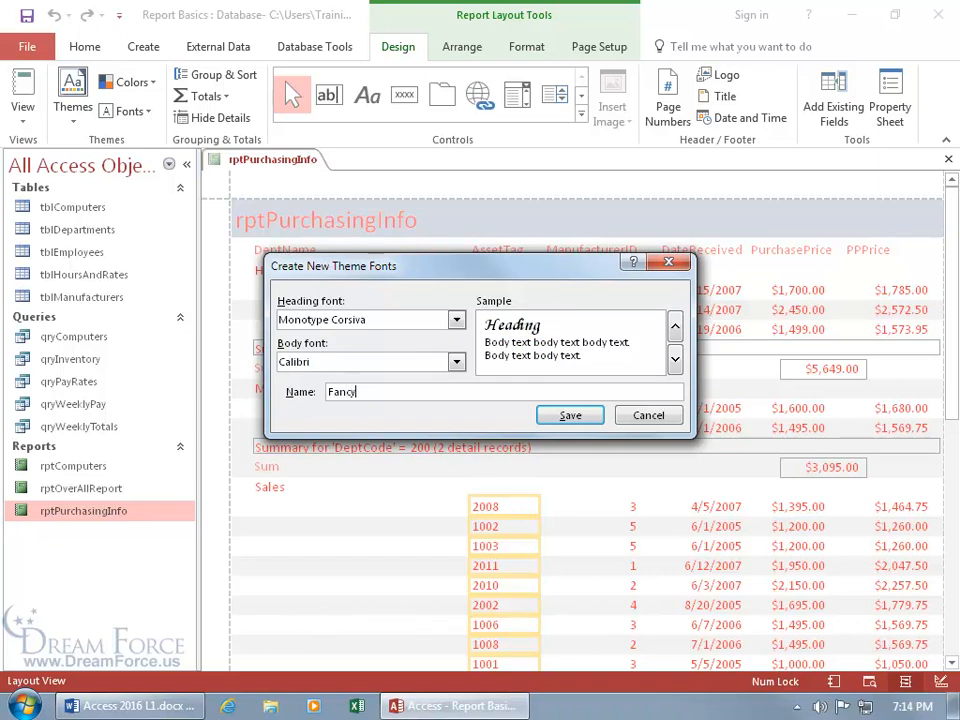
pyautogui.press('Return')
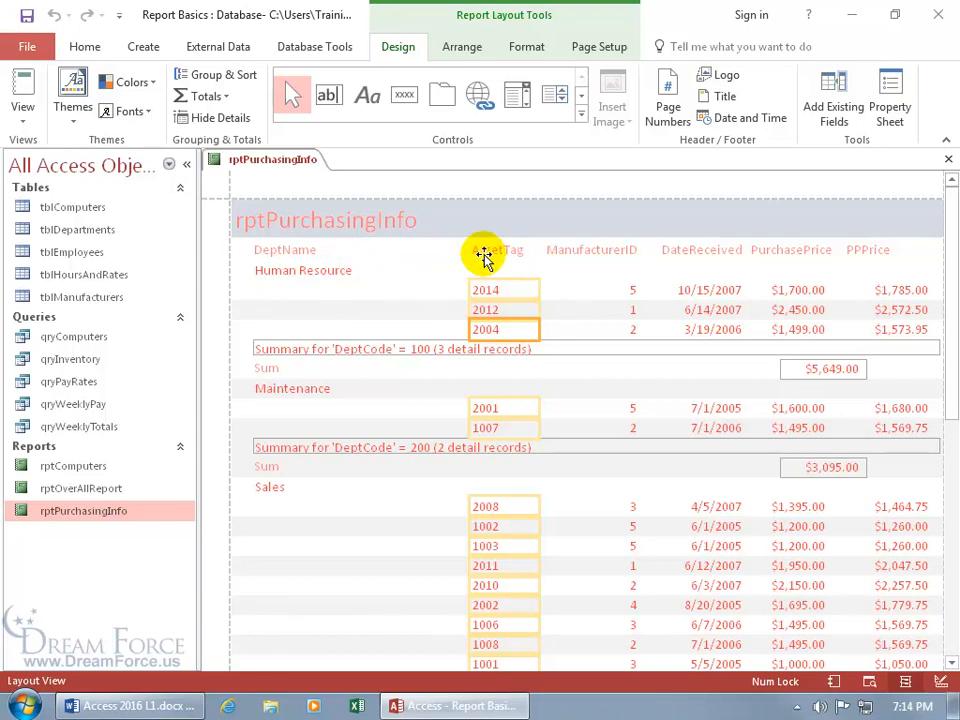
# Check the custom theme colors and fonts on rptPurchasingInfo in Print Preview, and return to Layout View.
pyautogui.rightClick(277, 162)
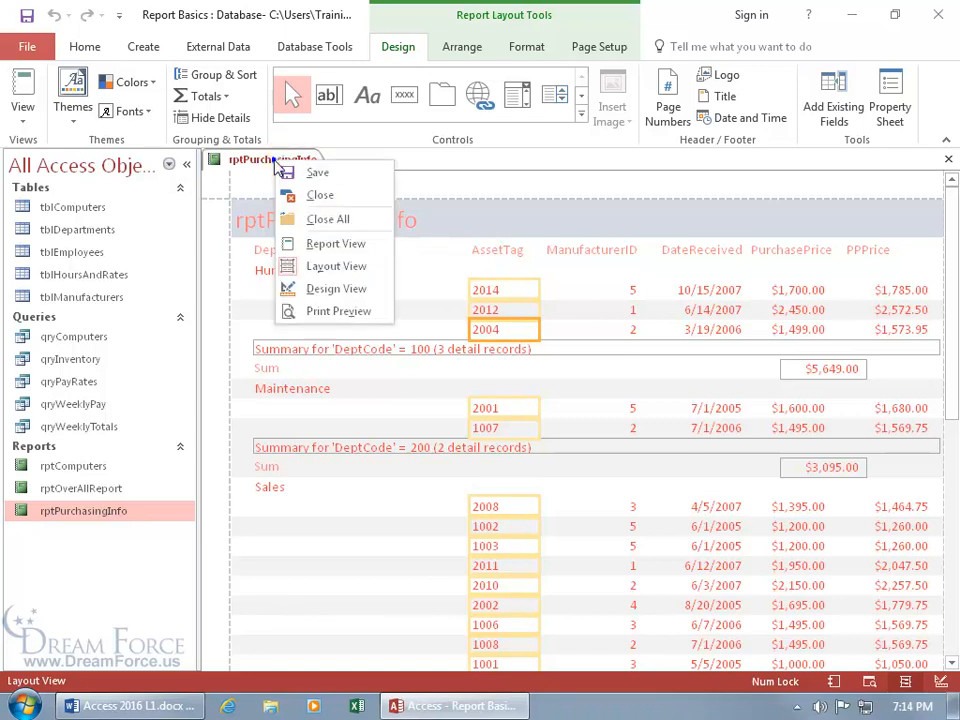
pyautogui.click(318, 308)
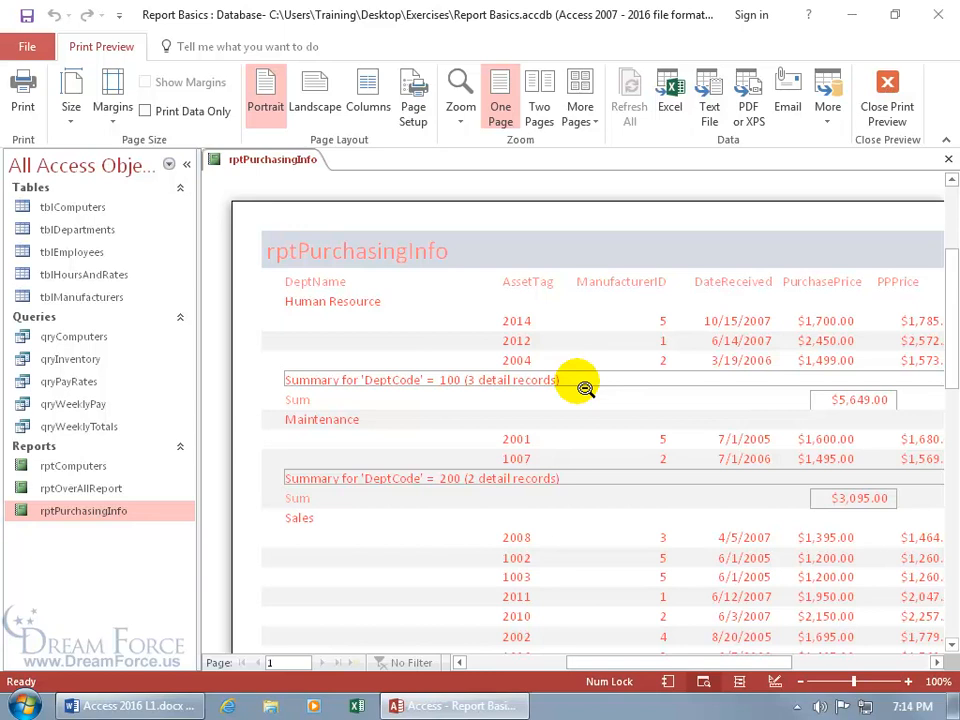
pyautogui.rightClick(281, 161)
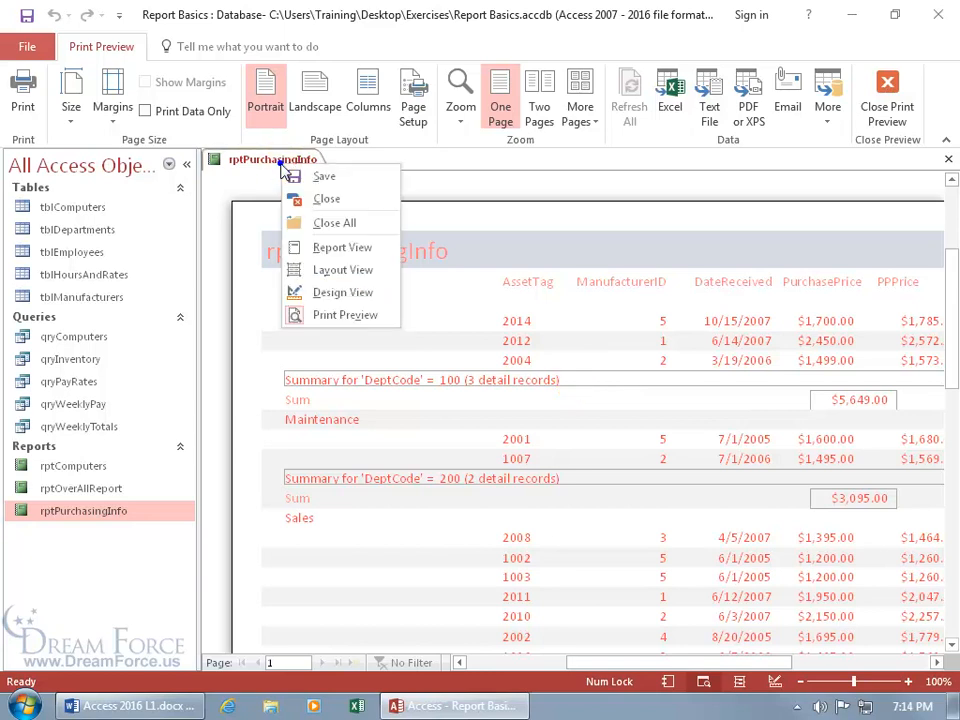
pyautogui.click(318, 269)
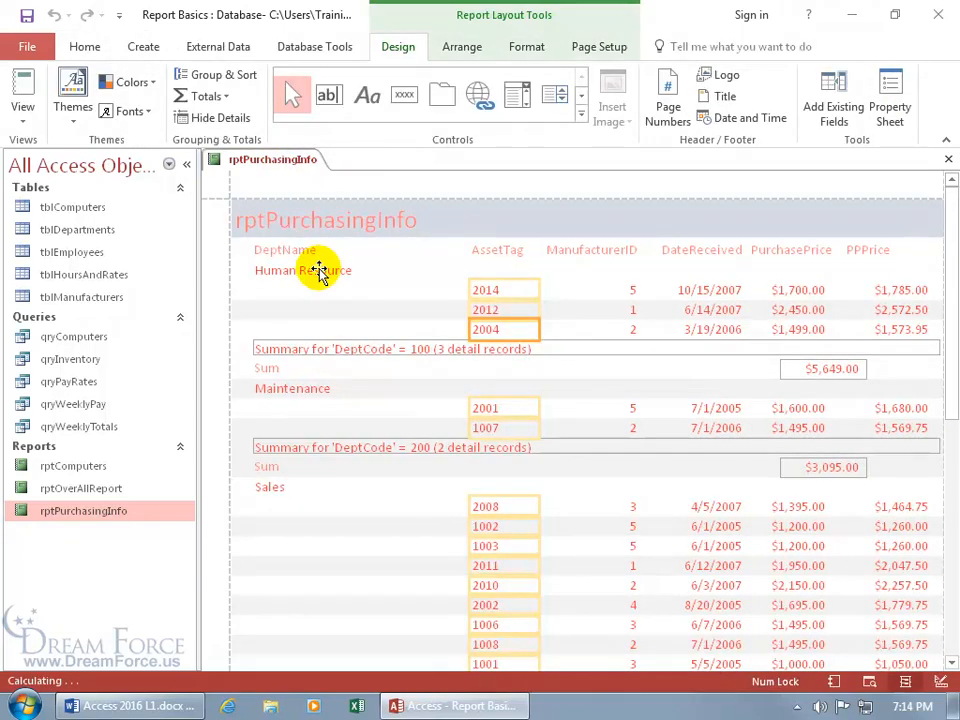
# Restore the Office theme on rptPurchasingInfo and show the report in Print Preview.
pyautogui.click(73, 118)
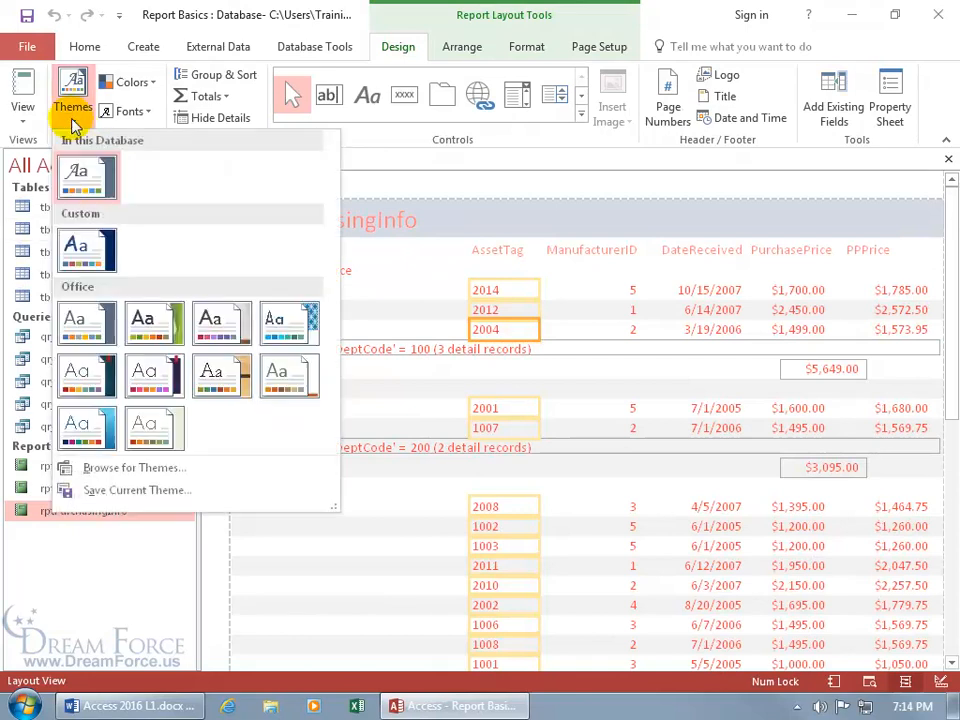
pyautogui.click(86, 322)
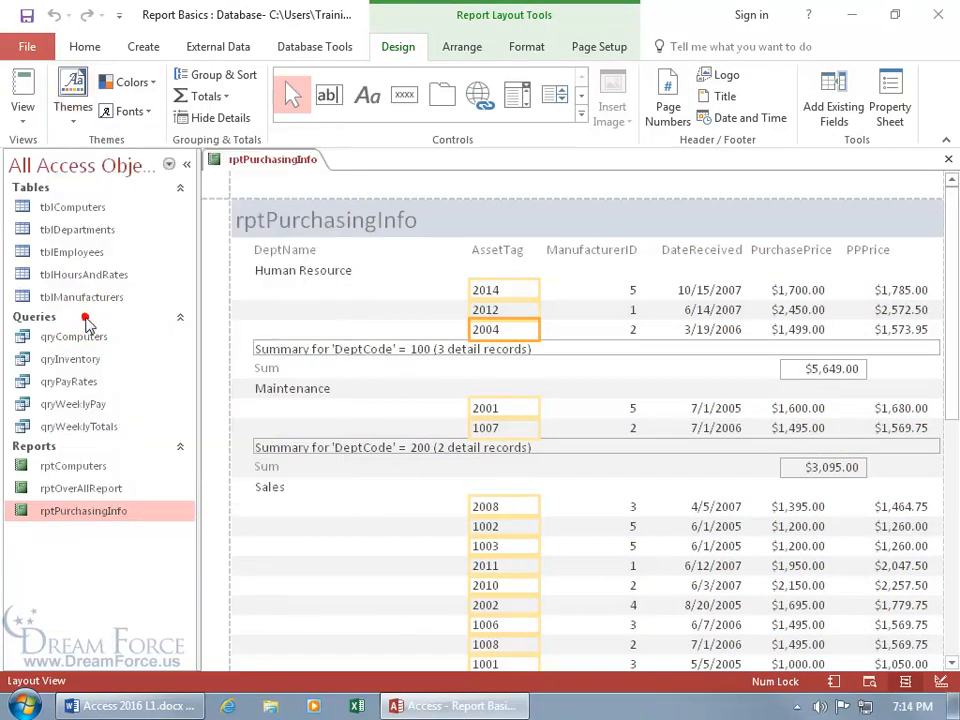
pyautogui.rightClick(285, 160)
pyautogui.click(325, 309)
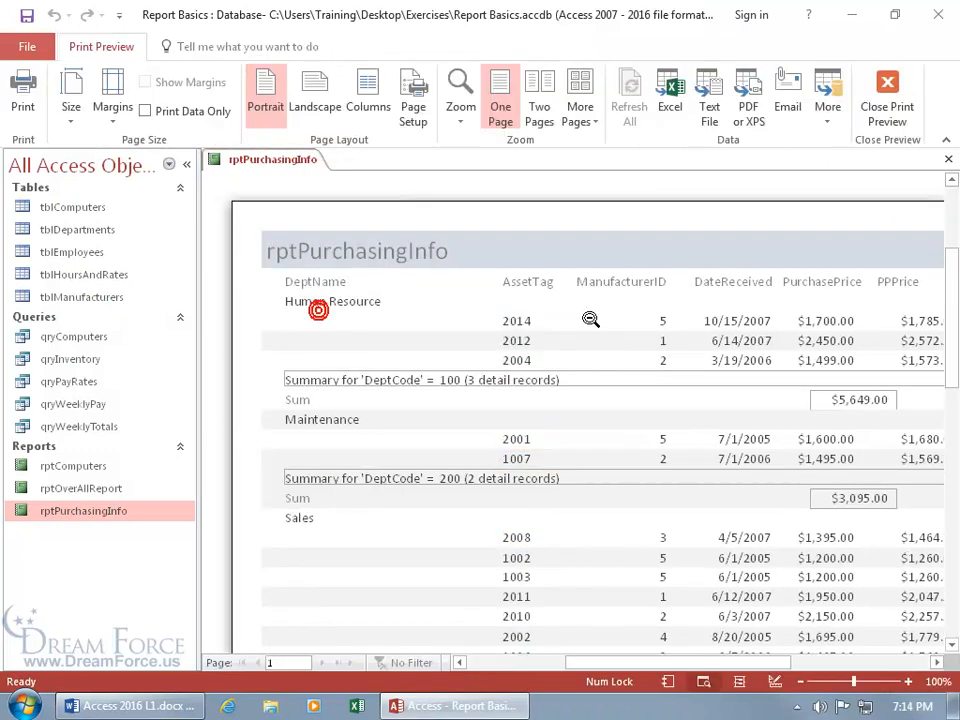